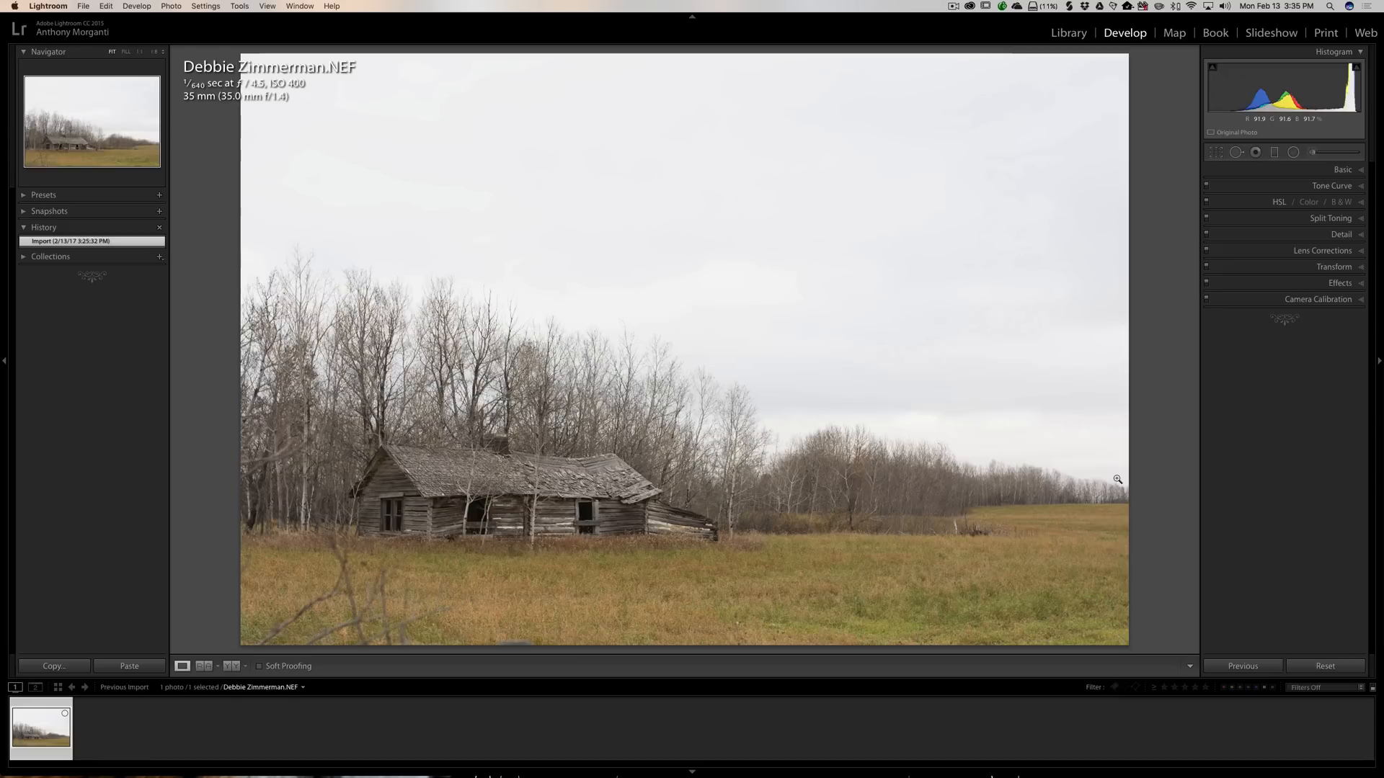
# - Turn on Remove Chromatic Aberration and Enable Profile Corrections in the photo's lens corrections
pyautogui.click(1278, 251)
pyautogui.click(1214, 284)
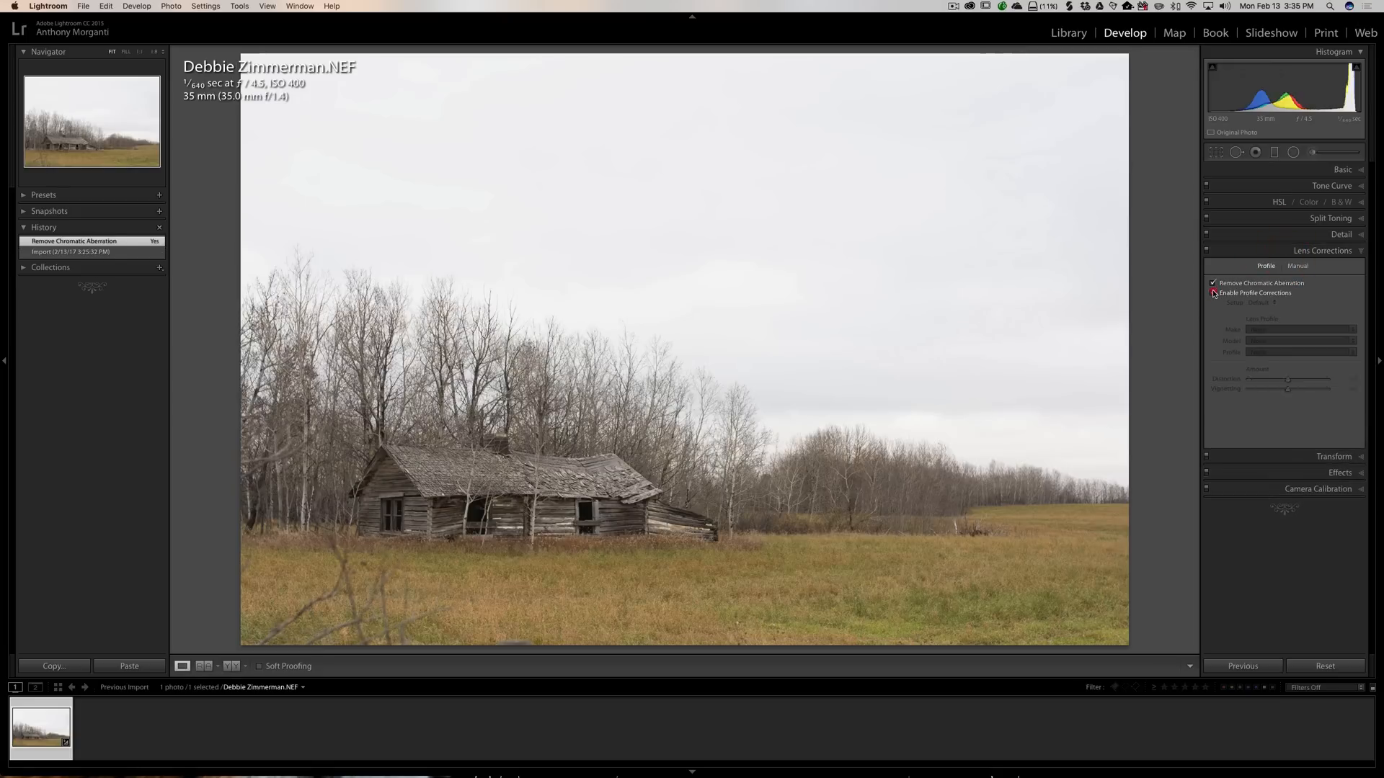
pyautogui.click(1213, 293)
pyautogui.click(1264, 252)
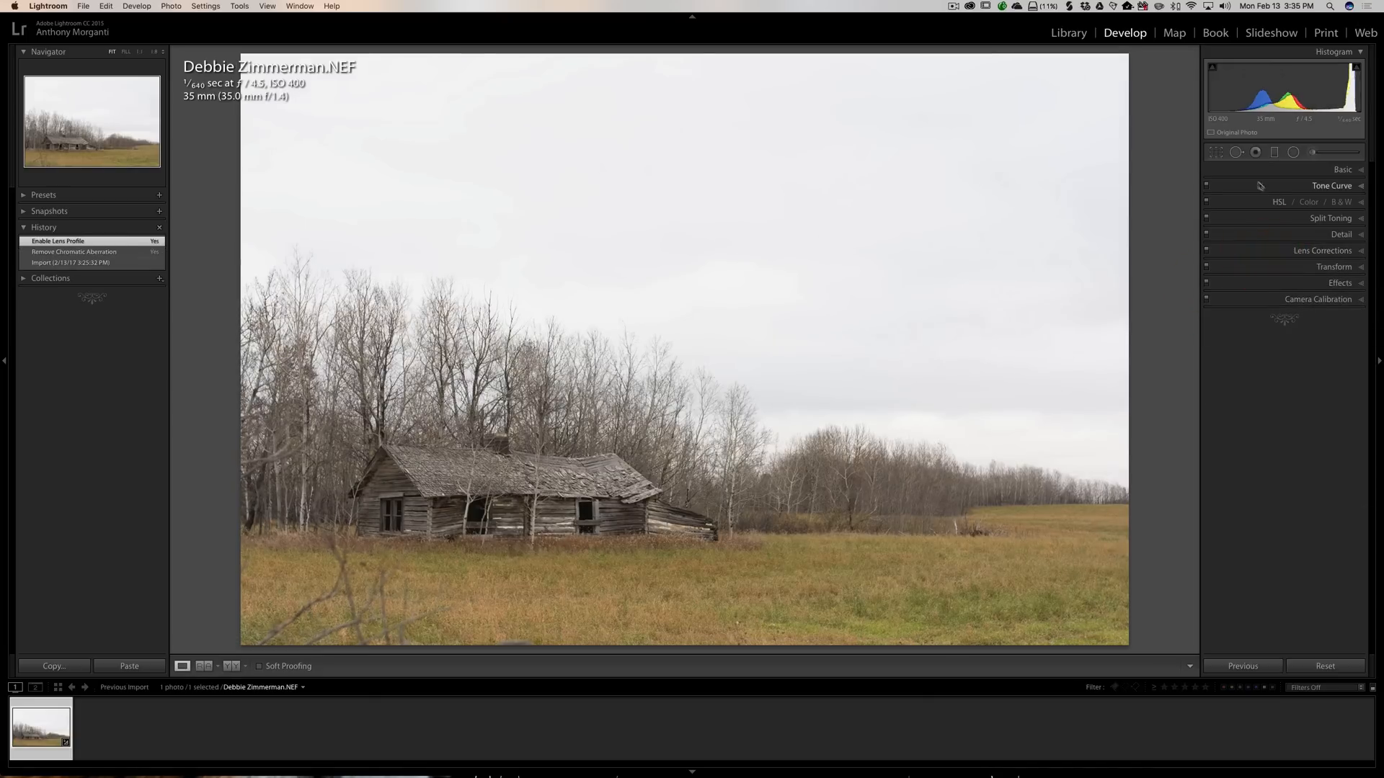
# - Crop the photo tighter around the cabin at the original aspect ratio, cutting away sky and the far tree line
pyautogui.click(1216, 153)
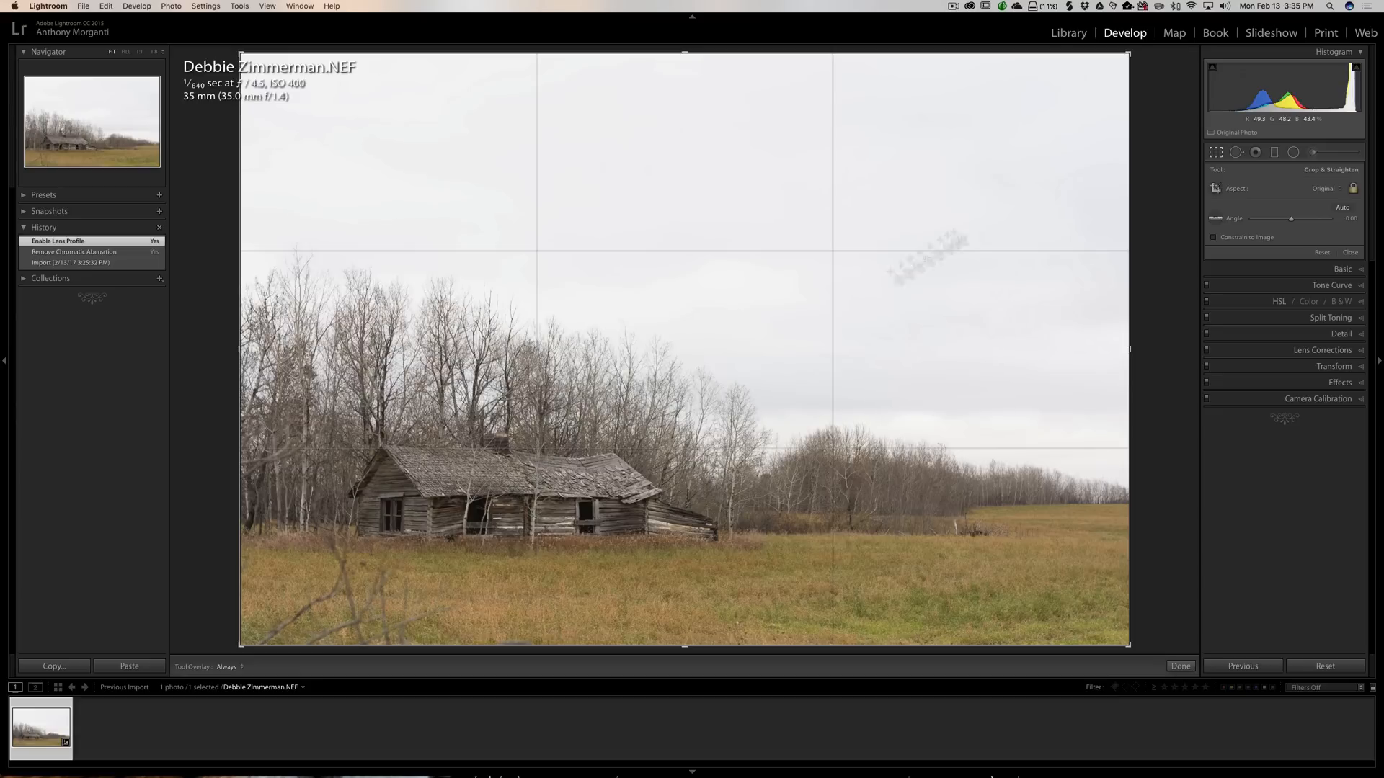
pyautogui.moveTo(1130, 55); pyautogui.dragTo(1039, 128)
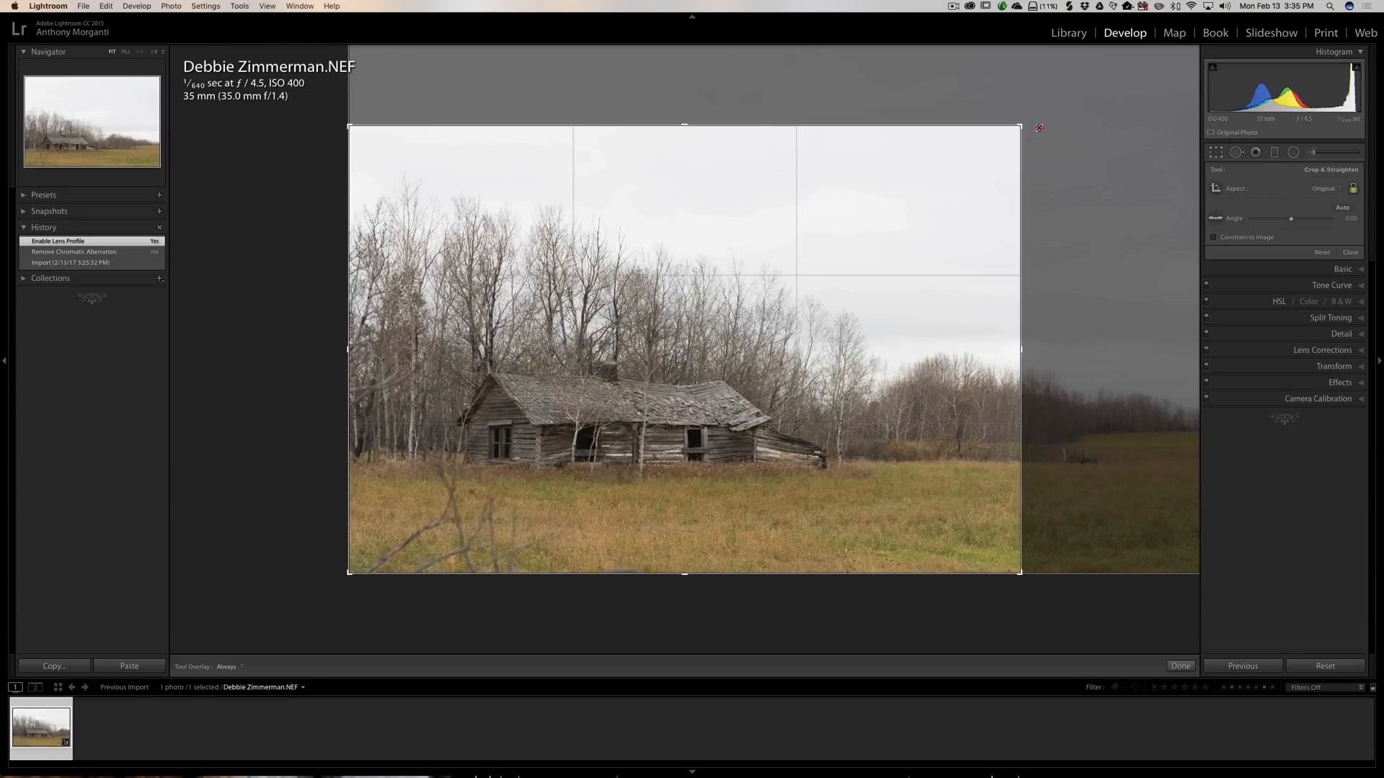
pyautogui.moveTo(1040, 127); pyautogui.dragTo(1040, 127)
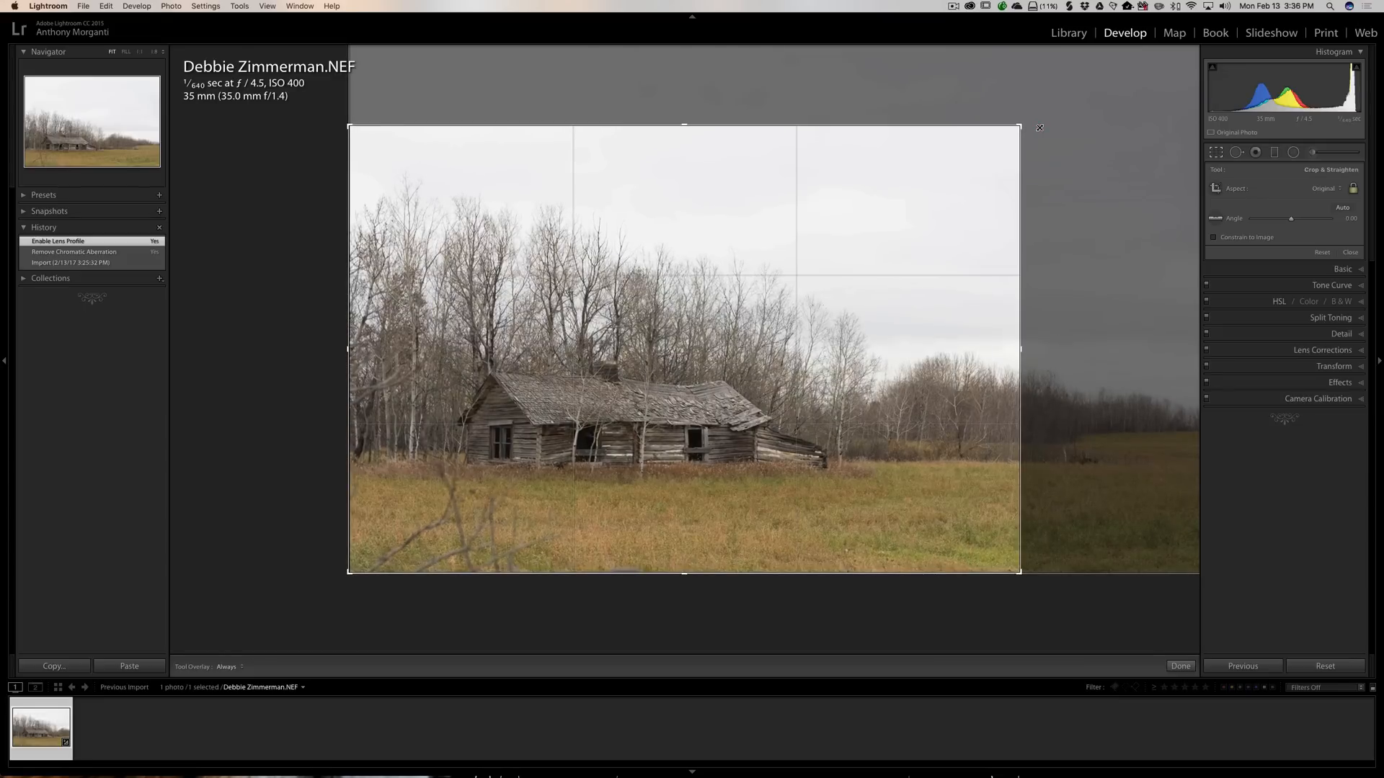
pyautogui.moveTo(1039, 128); pyautogui.dragTo(1038, 127)
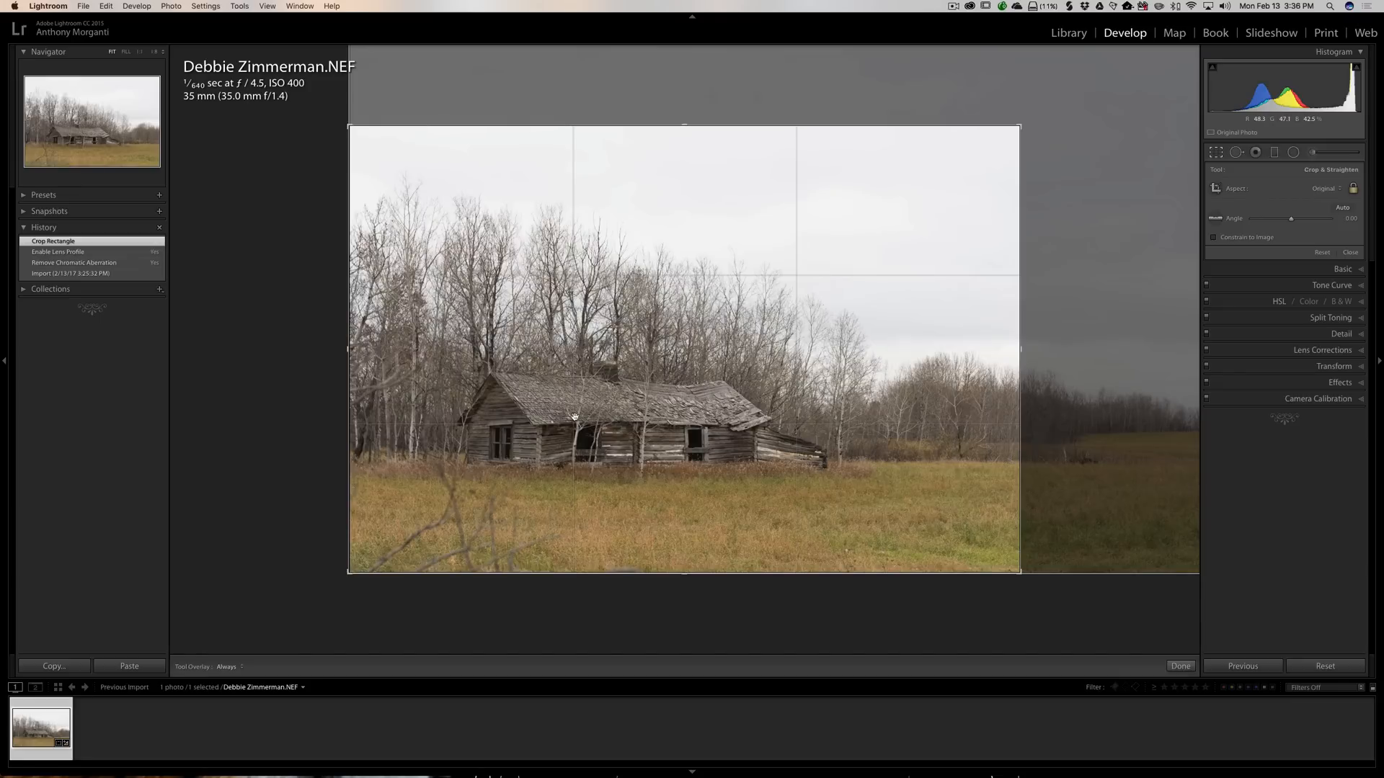
# - Cycle through the crop guide overlays and golden spiral orientations, return to the rule-of-thirds grid, and apply the crop
pyautogui.press('o')
pyautogui.press('o')
pyautogui.press('o')
pyautogui.press('o')
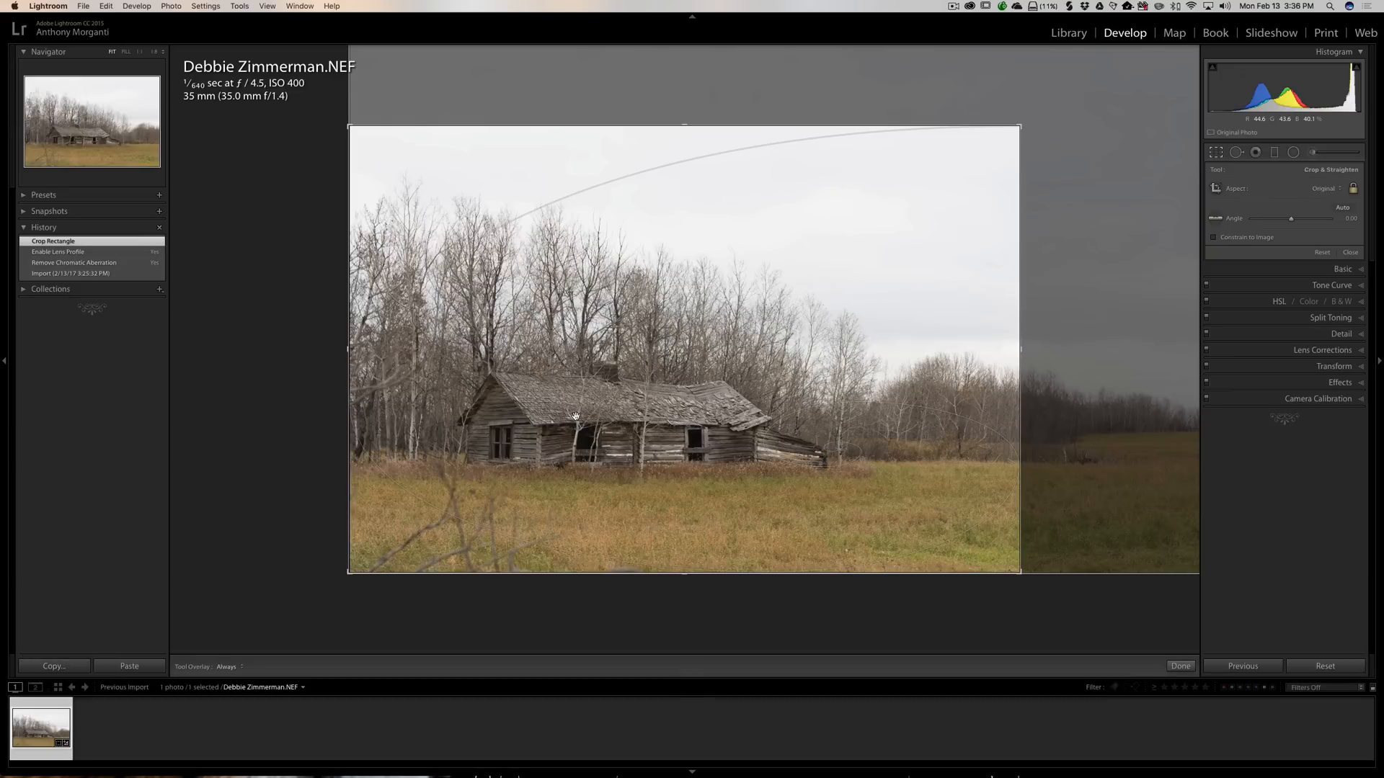
pyautogui.hotkey('shift', 'o')
pyautogui.hotkey('shift', 'o')
pyautogui.hotkey('shift', 'o')
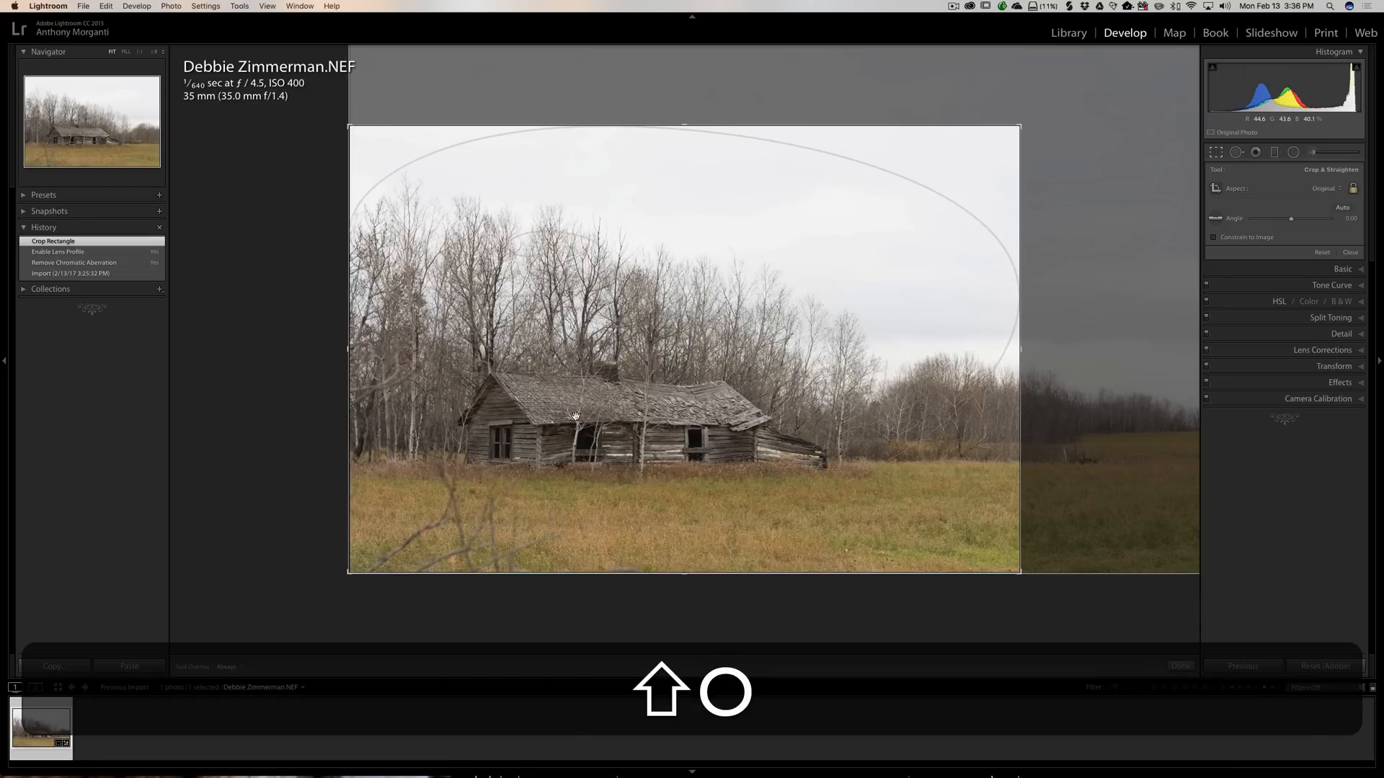
pyautogui.hotkey('shift', 'o')
pyautogui.hotkey('shift', 'o')
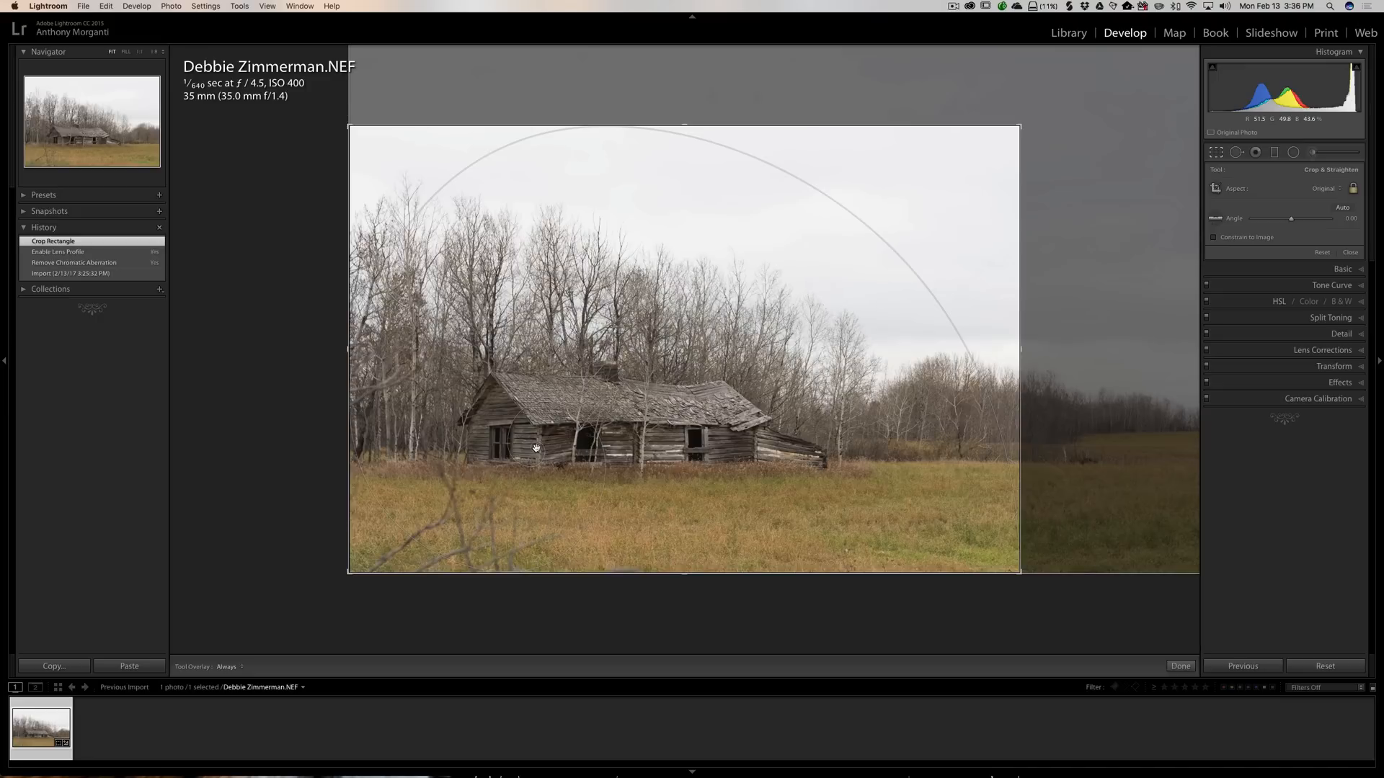
pyautogui.press('o')
pyautogui.press('o')
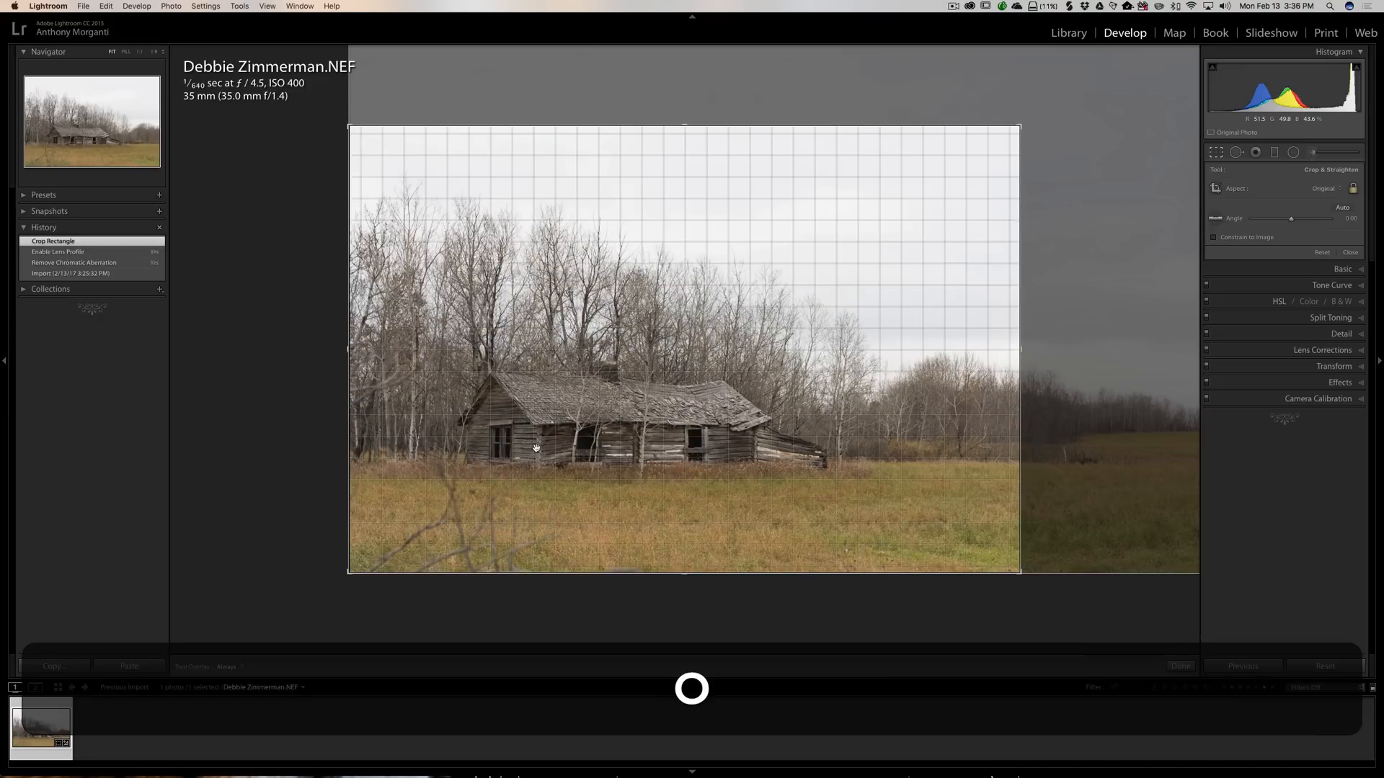
pyautogui.press('o')
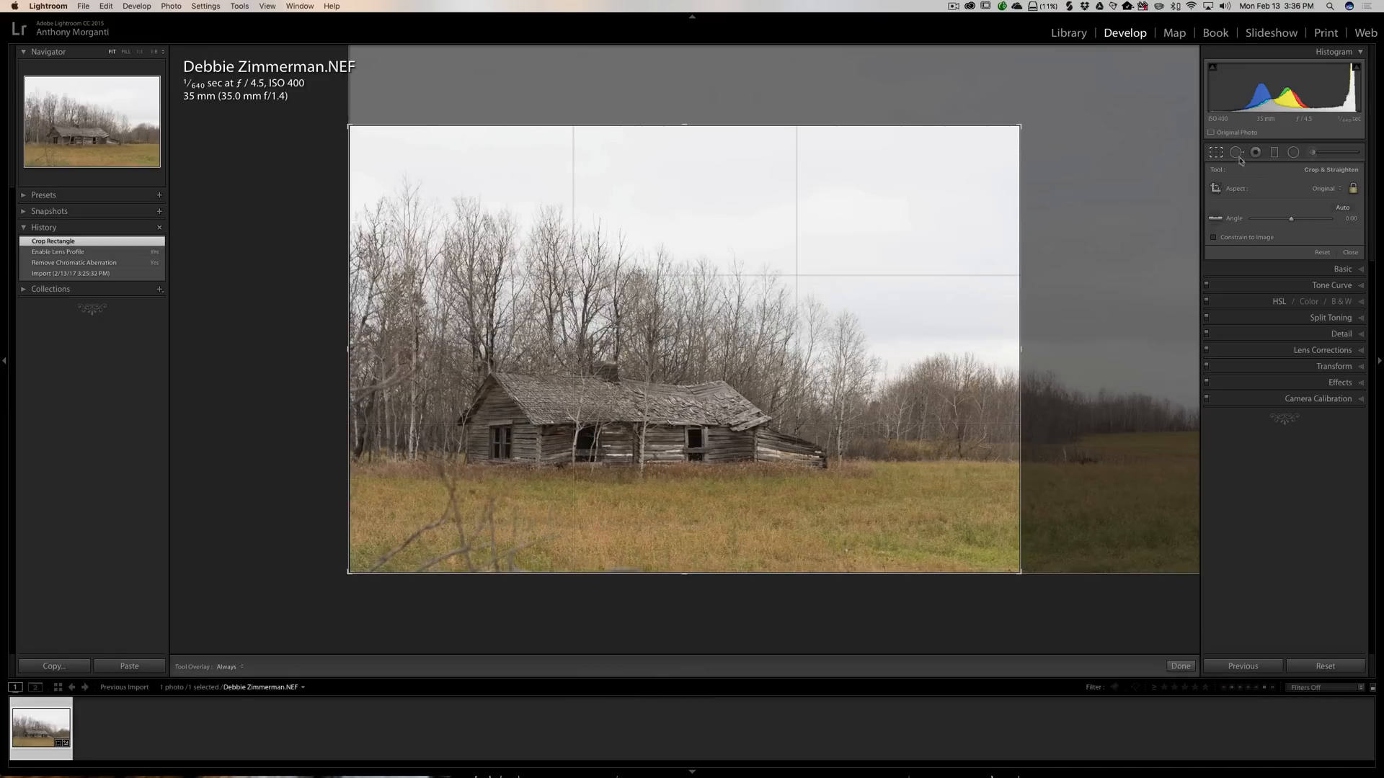
pyautogui.click(1215, 154)
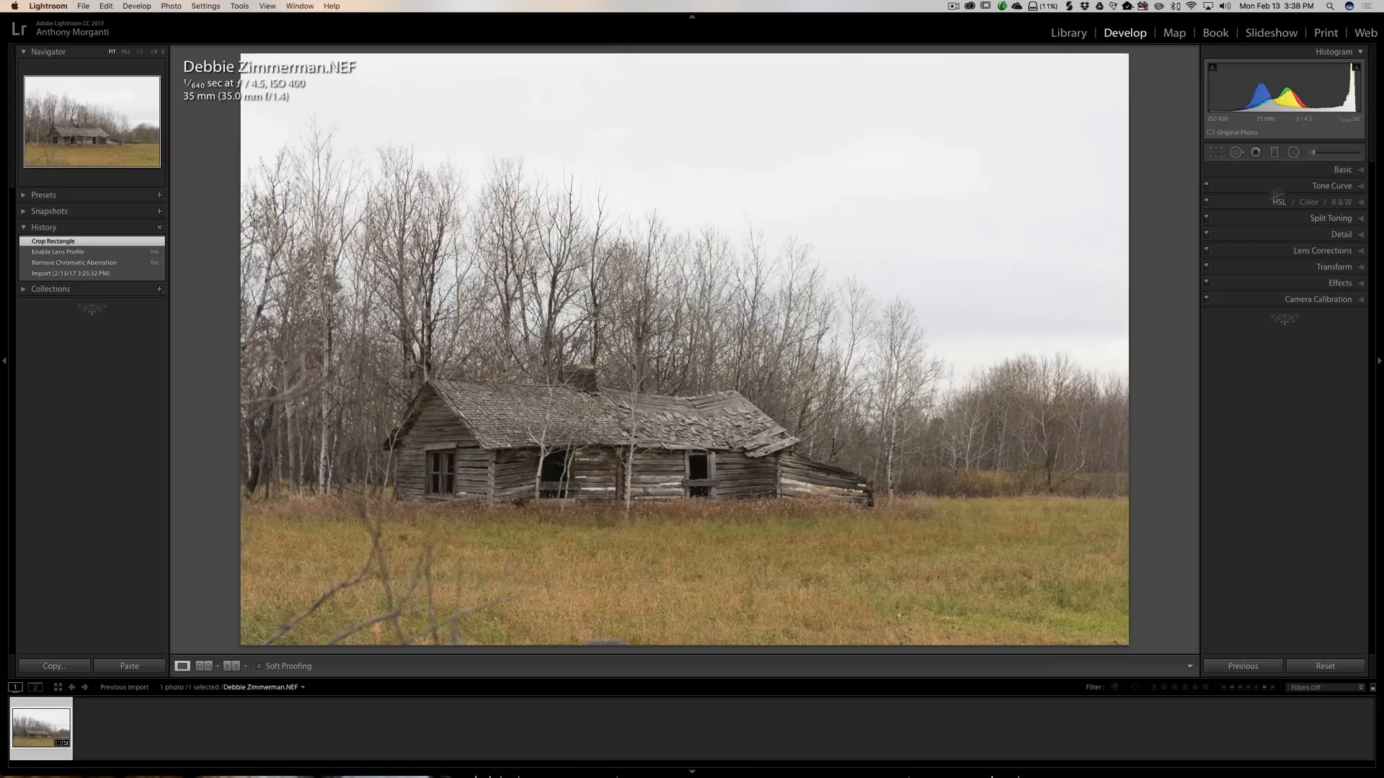
# - Set Highlights to -100, Shadows to +12, Vibrance to +17 and Saturation to +13
pyautogui.click(1341, 169)
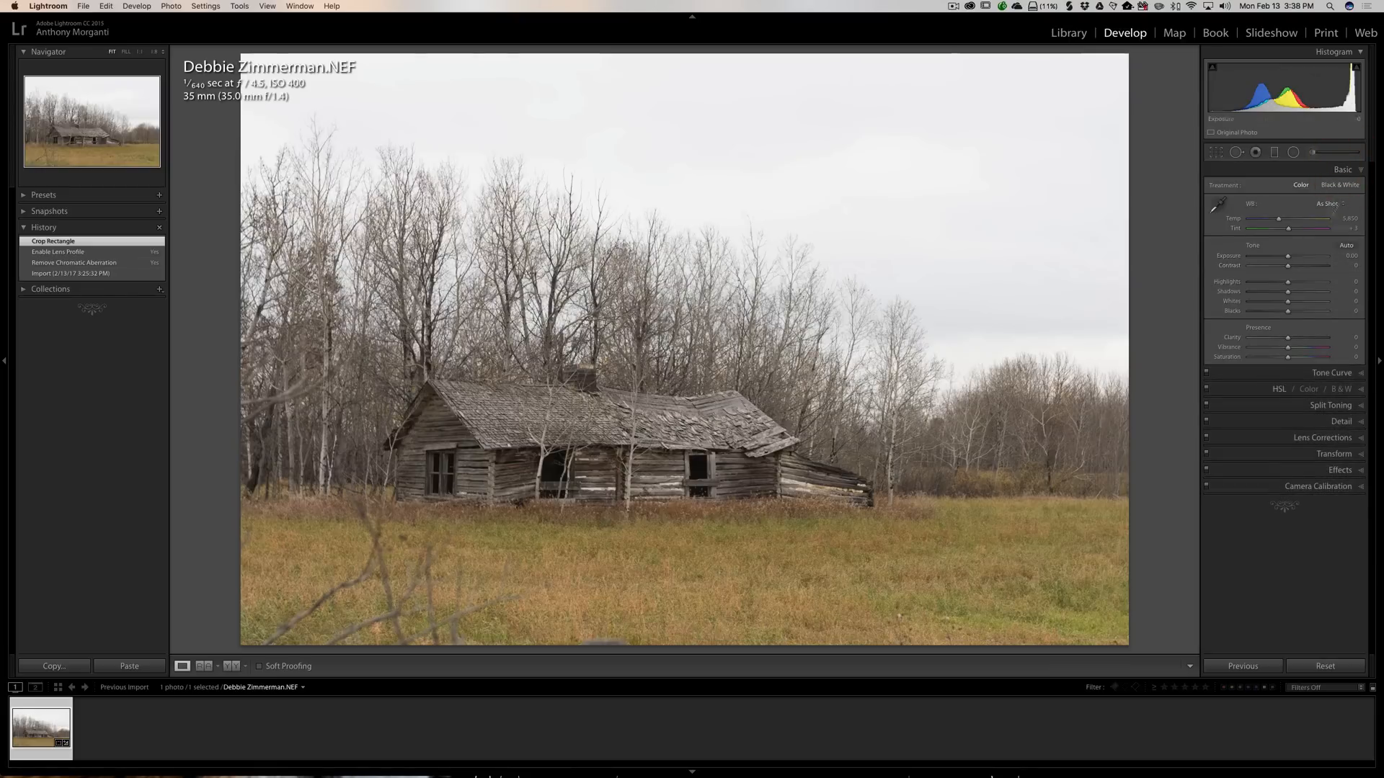
pyautogui.moveTo(1289, 281); pyautogui.dragTo(1240, 283)
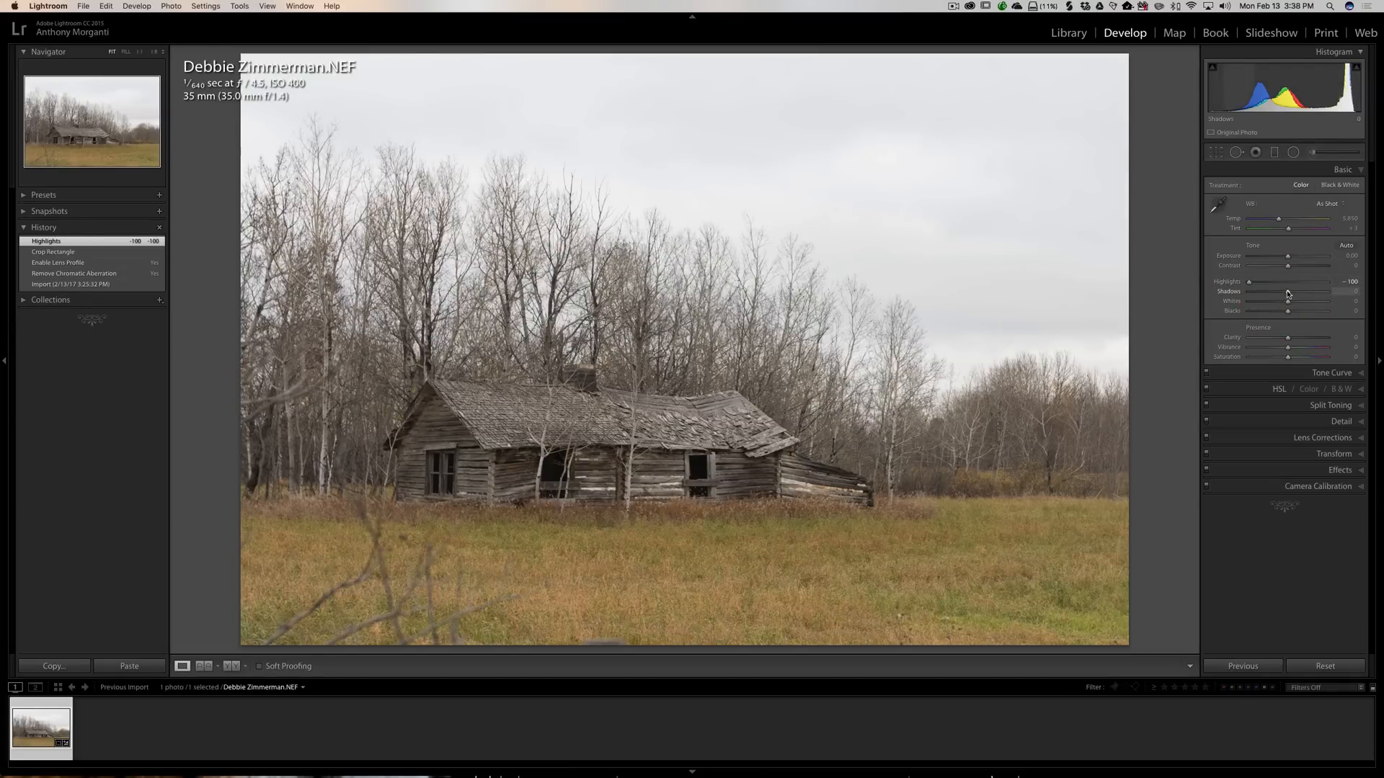
pyautogui.moveTo(1289, 294); pyautogui.dragTo(1292, 294)
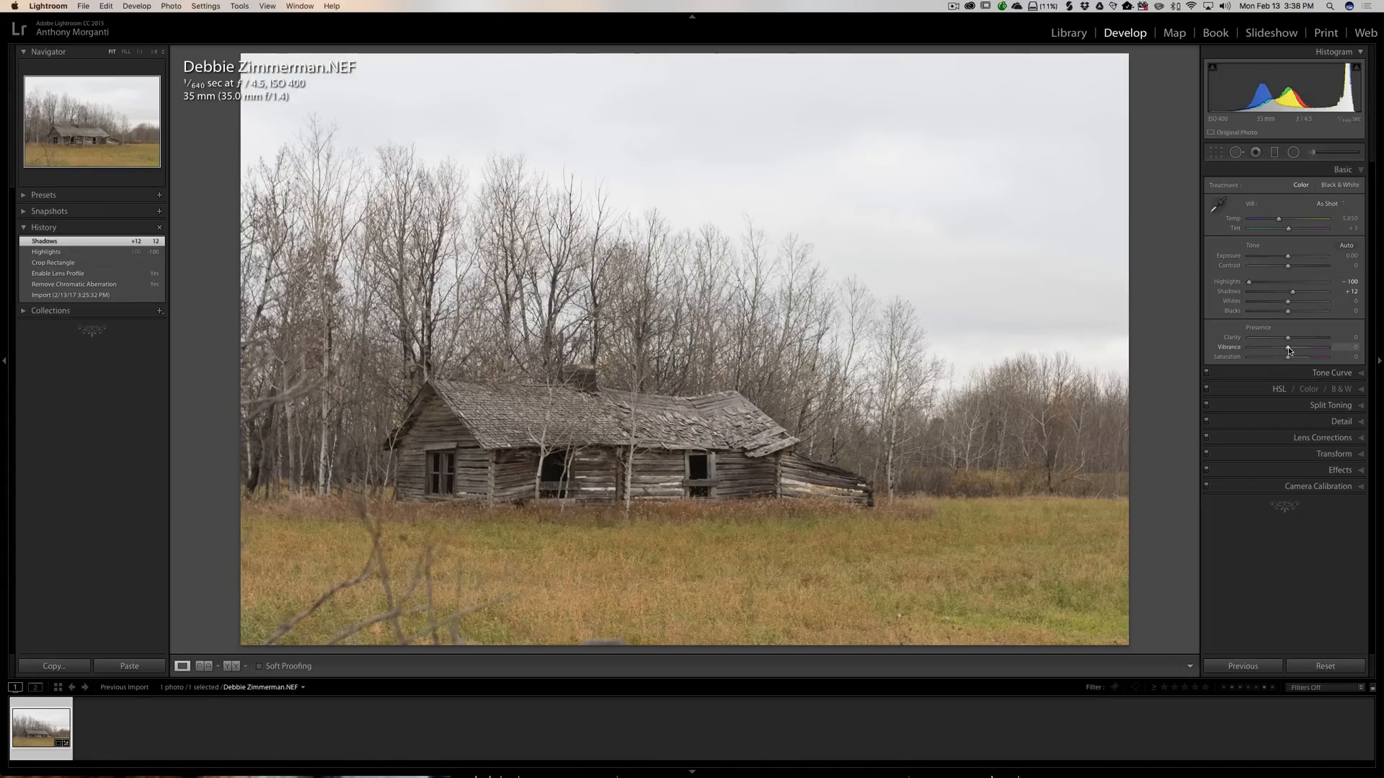
pyautogui.moveTo(1287, 347); pyautogui.dragTo(1293, 358)
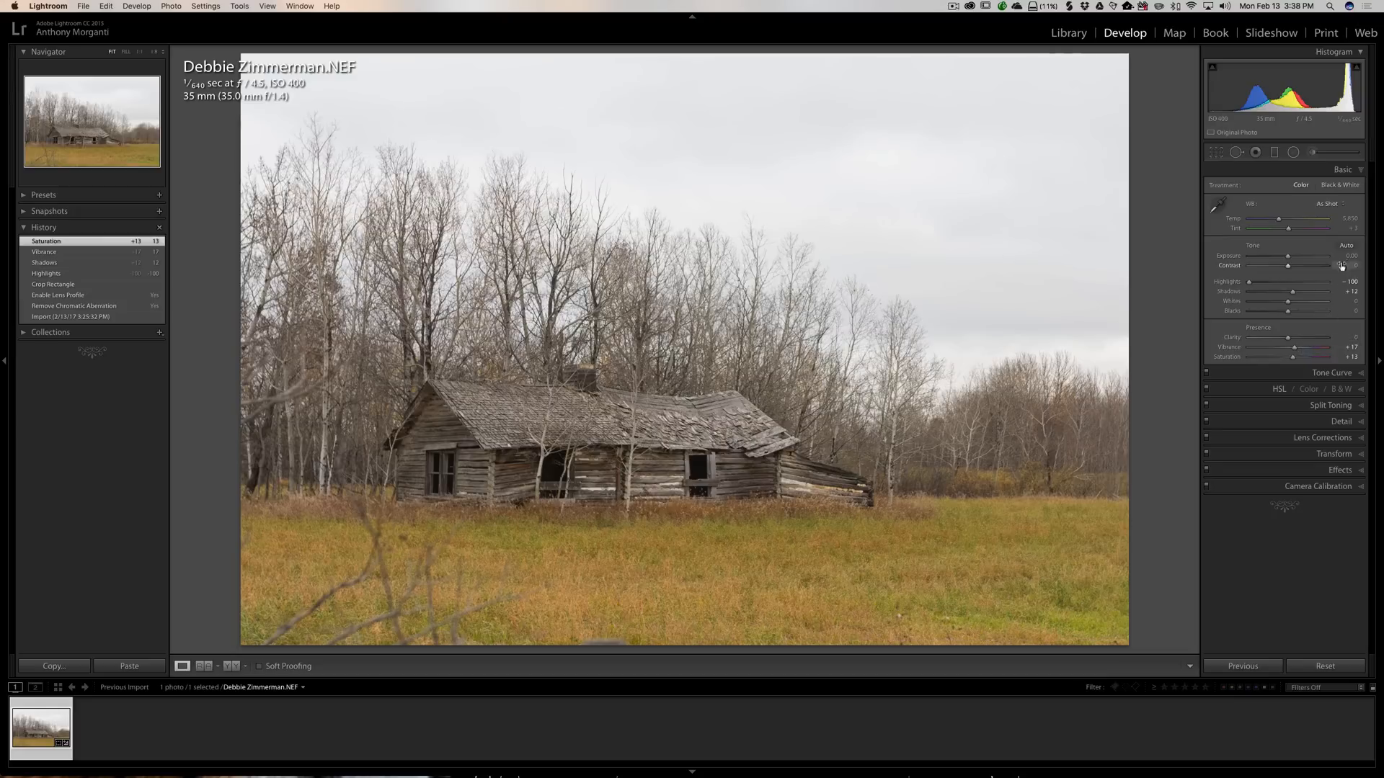
# - Try the Medium Contrast point curve on the photo and settle on Strong Contrast
pyautogui.click(1338, 373)
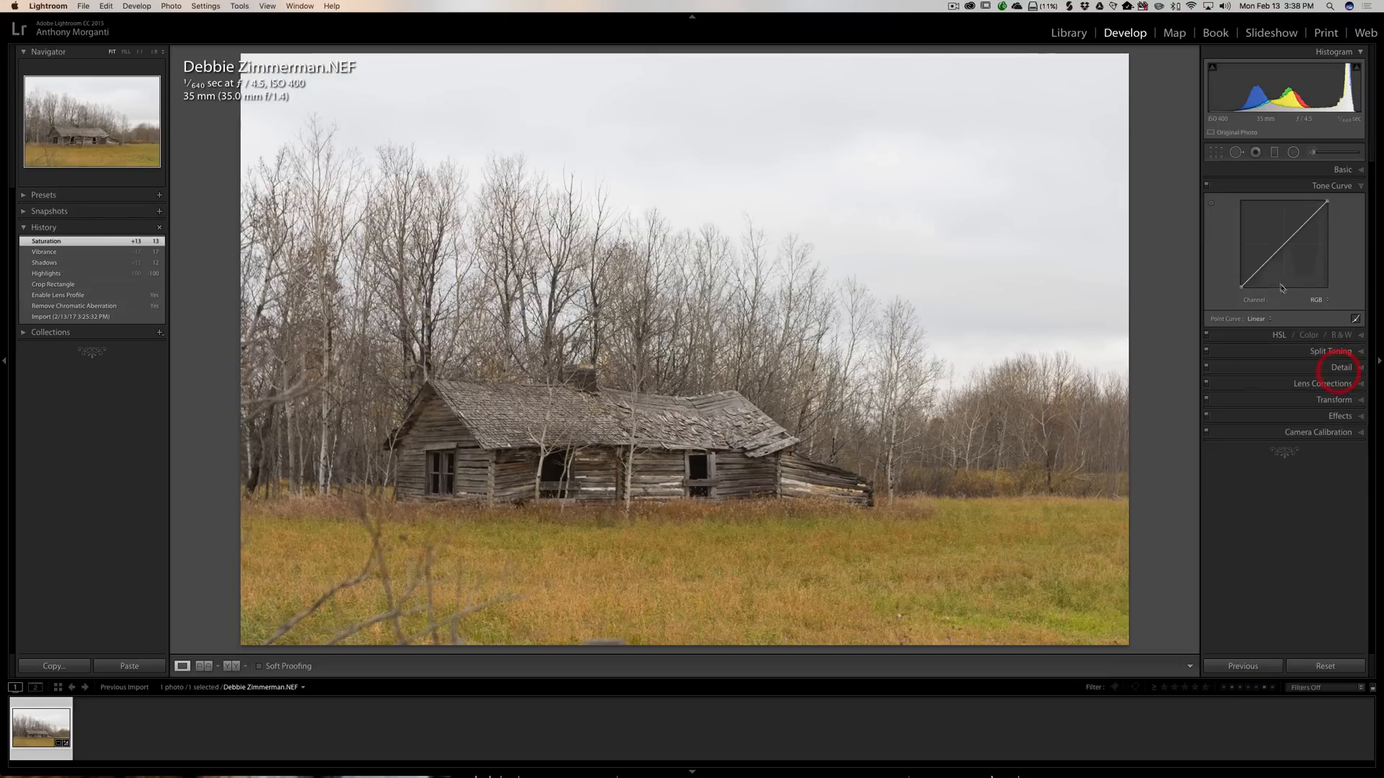
pyautogui.click(1262, 319)
pyautogui.click(1263, 326)
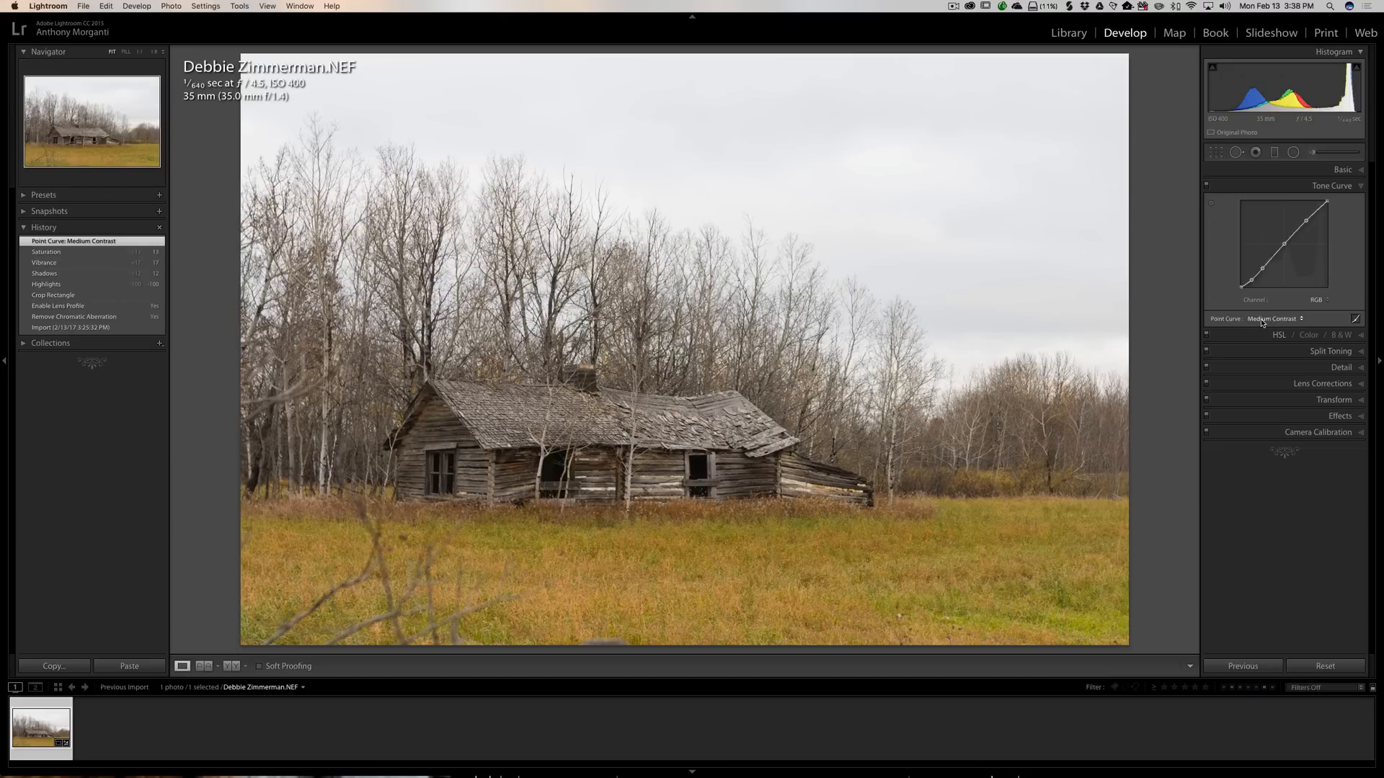
pyautogui.click(1261, 321)
pyautogui.click(1261, 325)
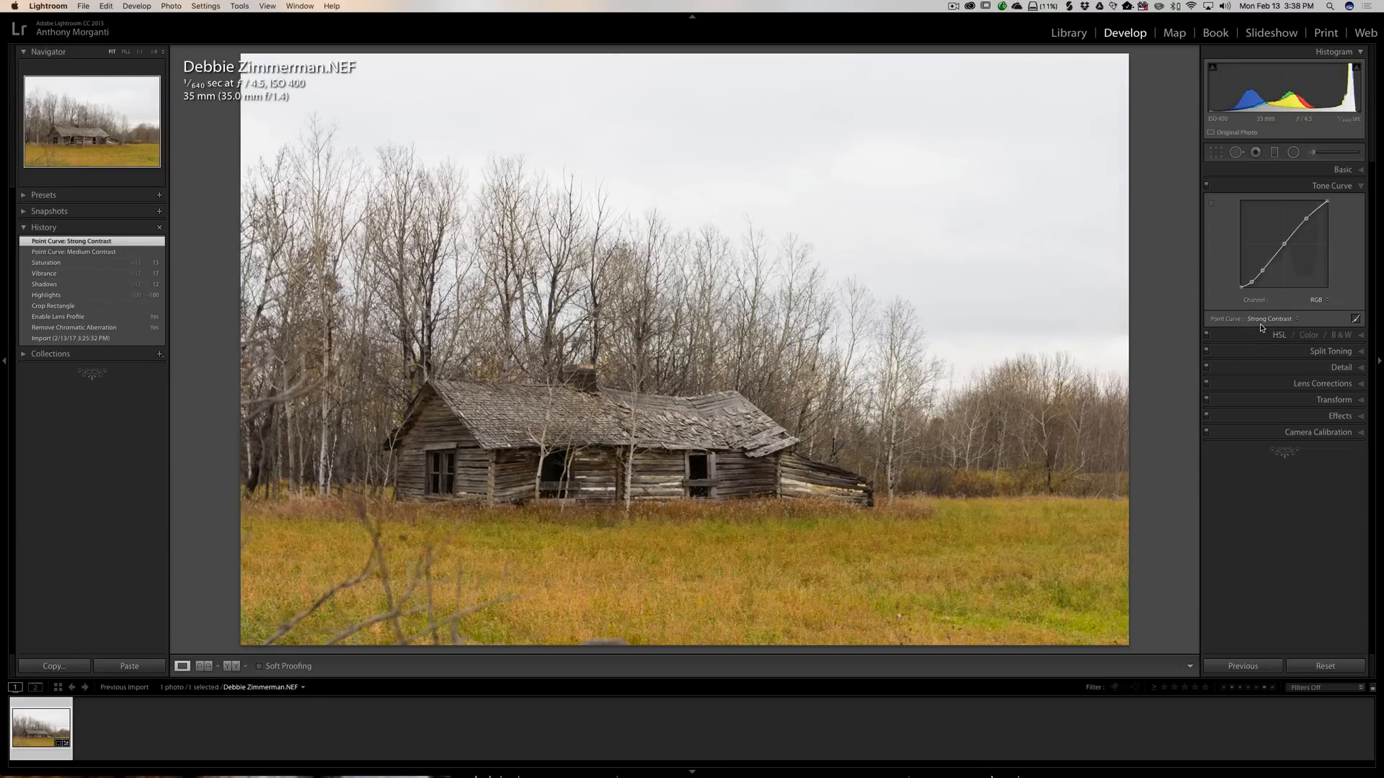
# - Automatically set the white and black points, with Blacks at -15, and reduce Whites to +21
pyautogui.click(1339, 170)
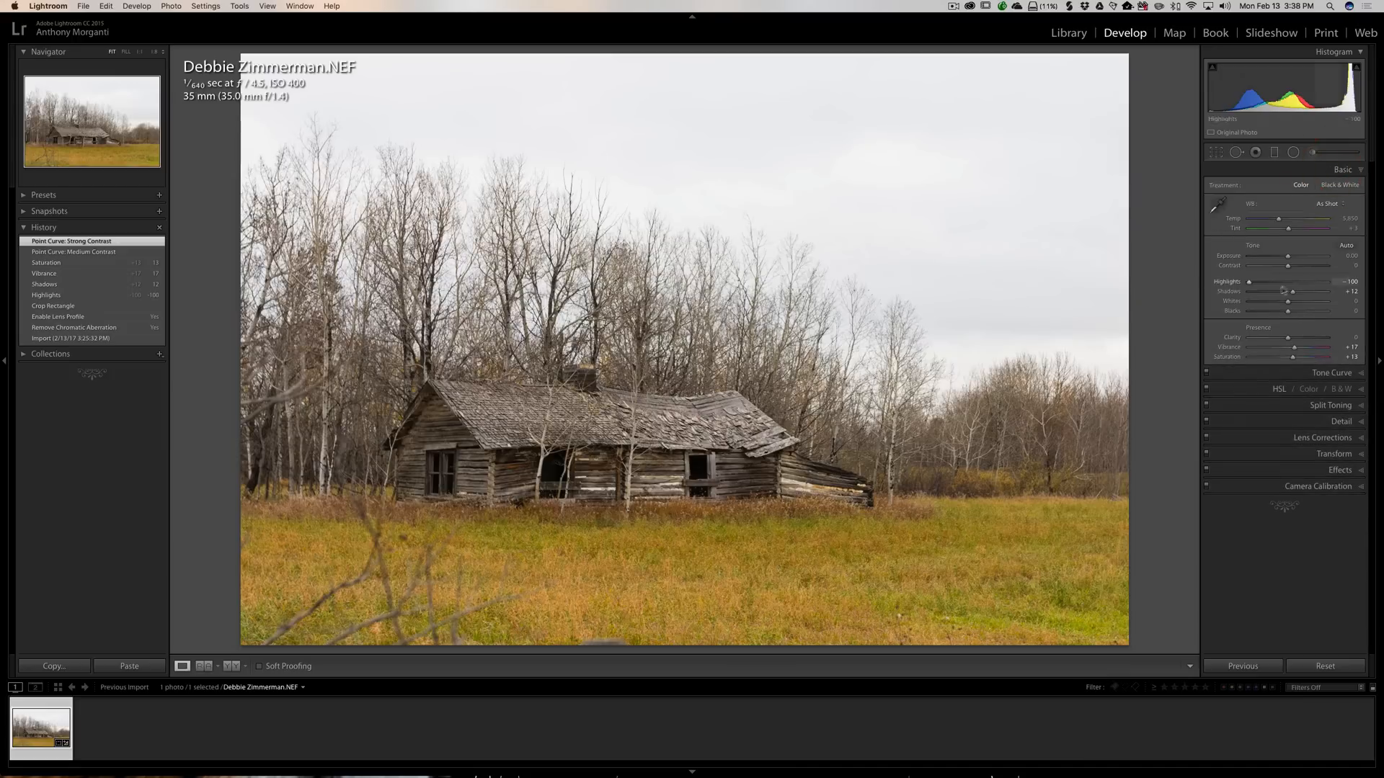
pyautogui.press('shift')
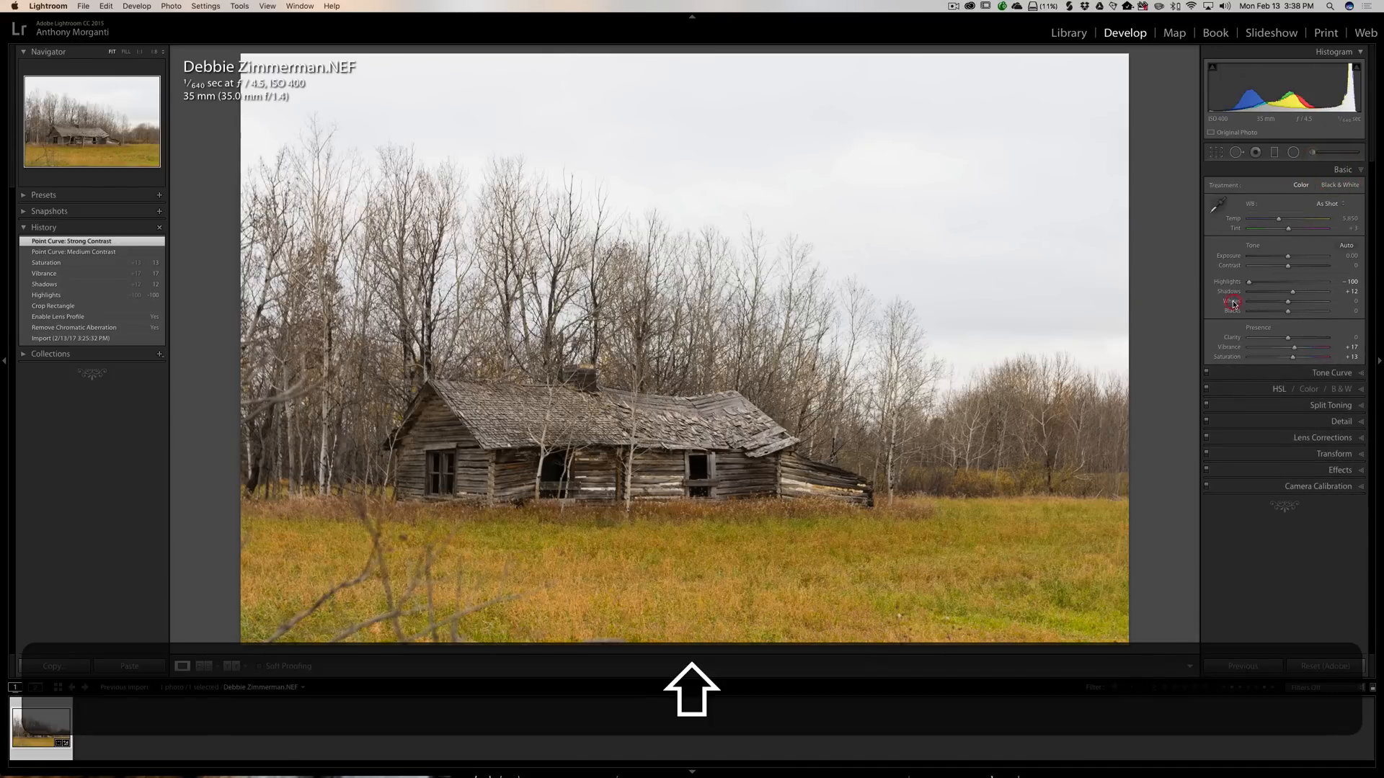
pyautogui.keyDown('shift'); pyautogui.doubleClick(1233, 303); pyautogui.keyUp('shift')
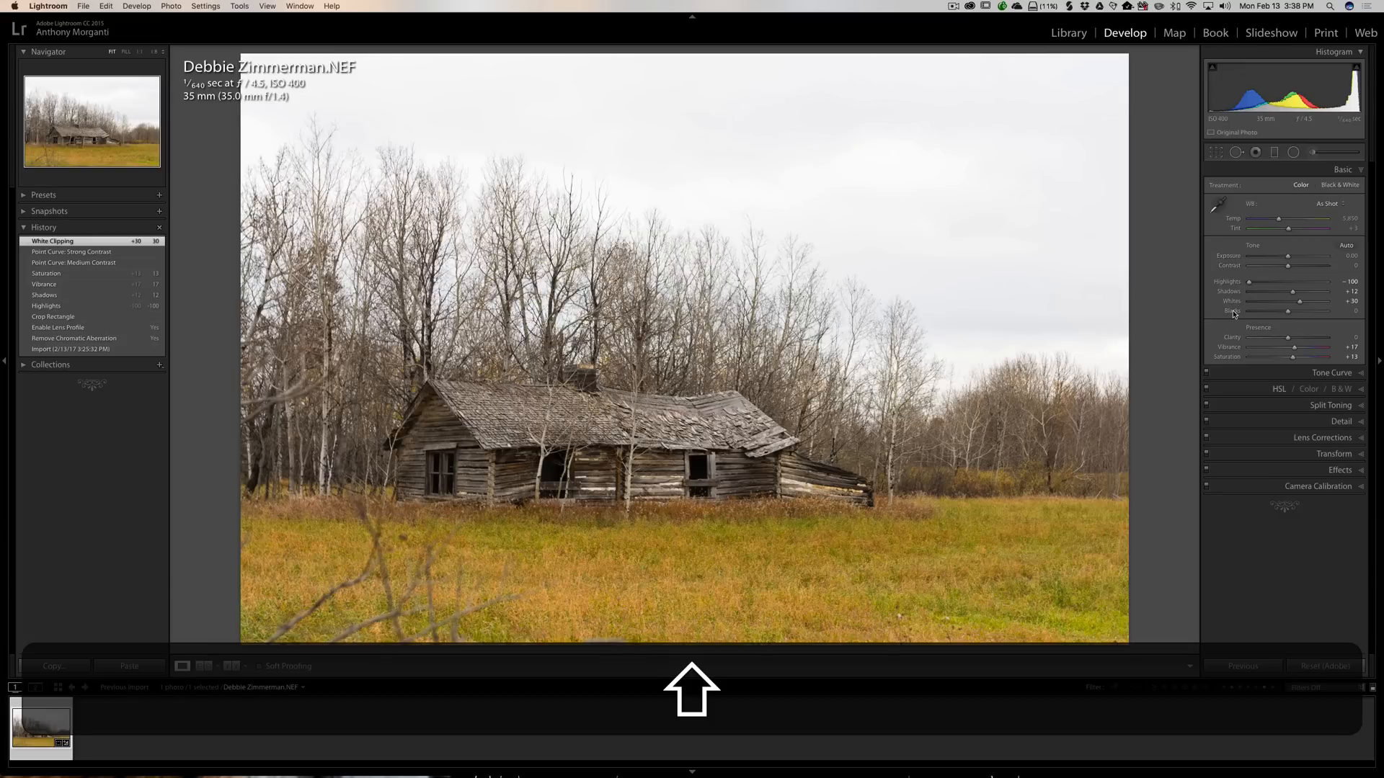
pyautogui.keyDown('shift'); pyautogui.doubleClick(1232, 311); pyautogui.keyUp('shift')
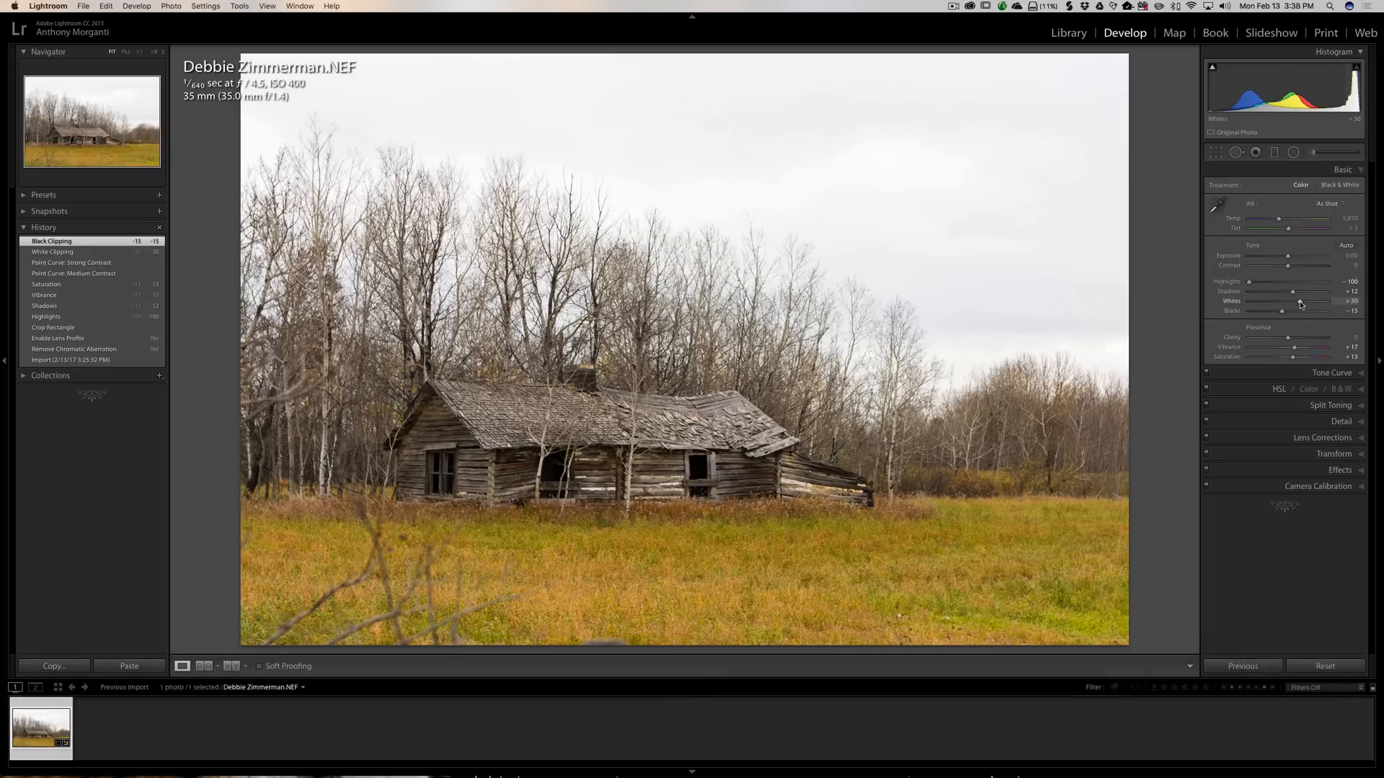
pyautogui.press('shift')
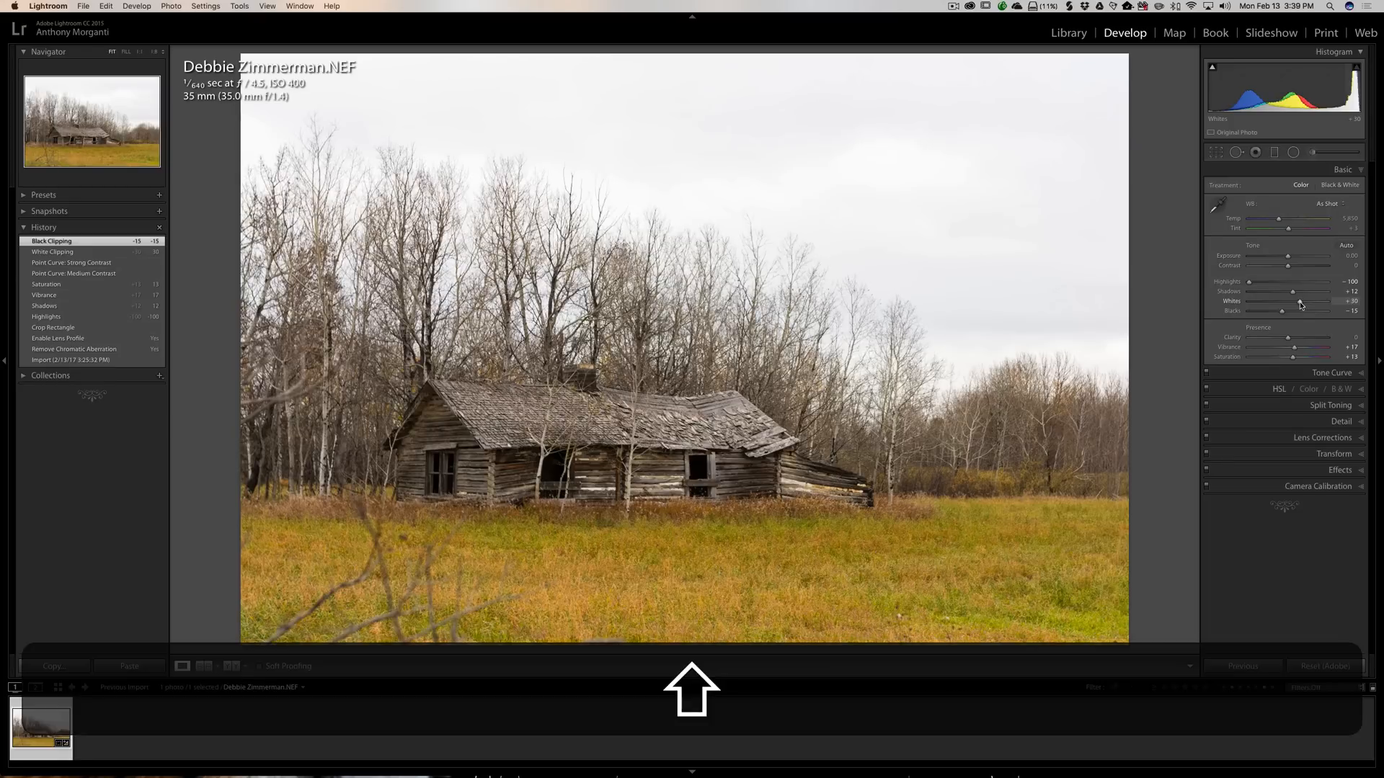
pyautogui.moveTo(1300, 306); pyautogui.dragTo(1297, 305)
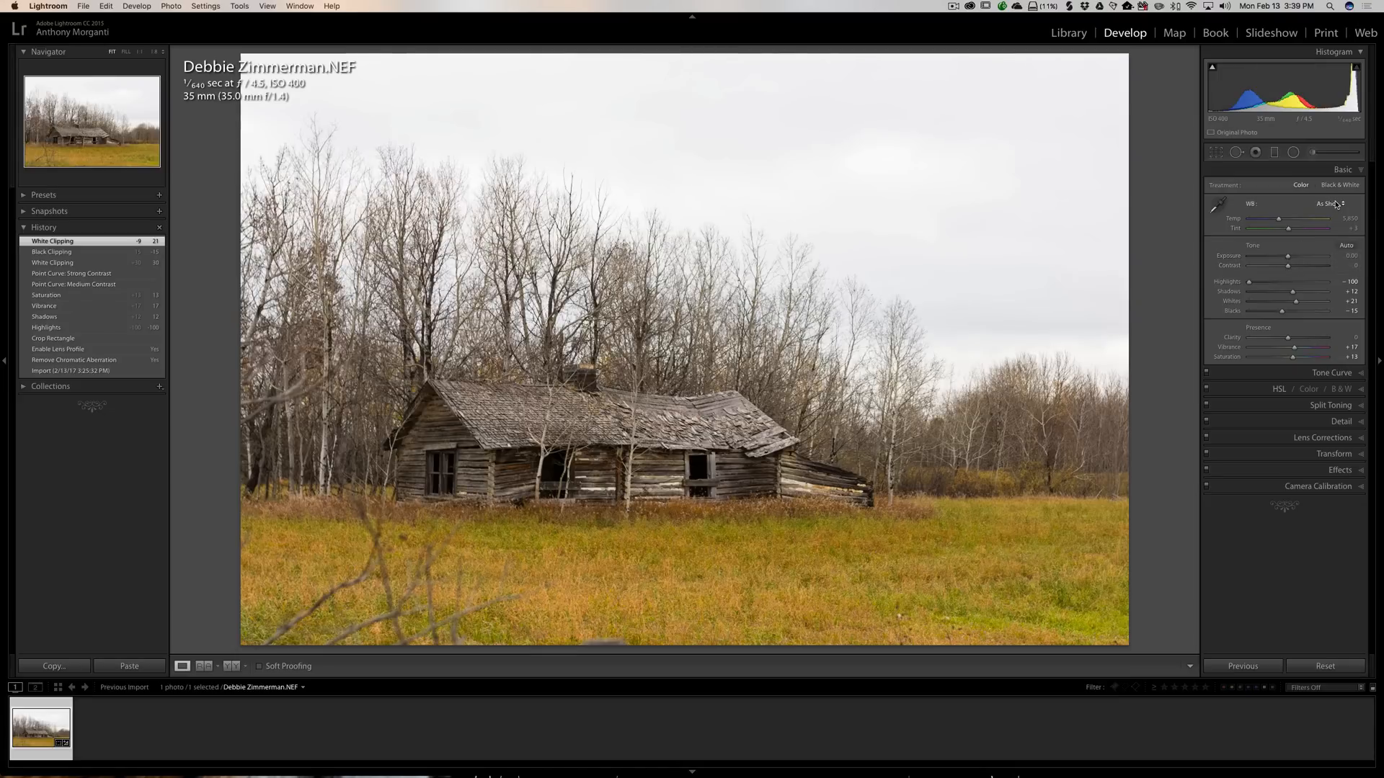
# - Try the Cloudy white balance preset and return the white balance to As Shot
pyautogui.click(1332, 206)
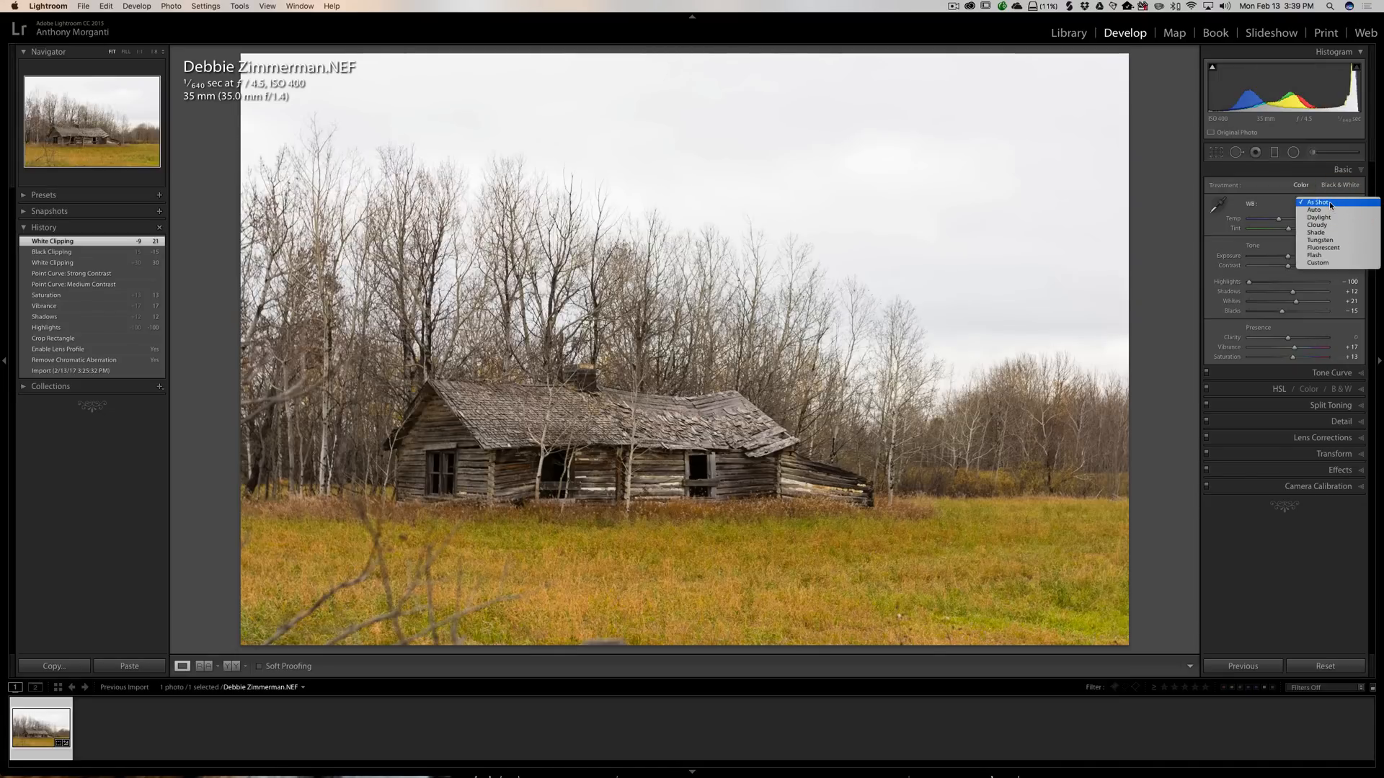
pyautogui.click(1324, 226)
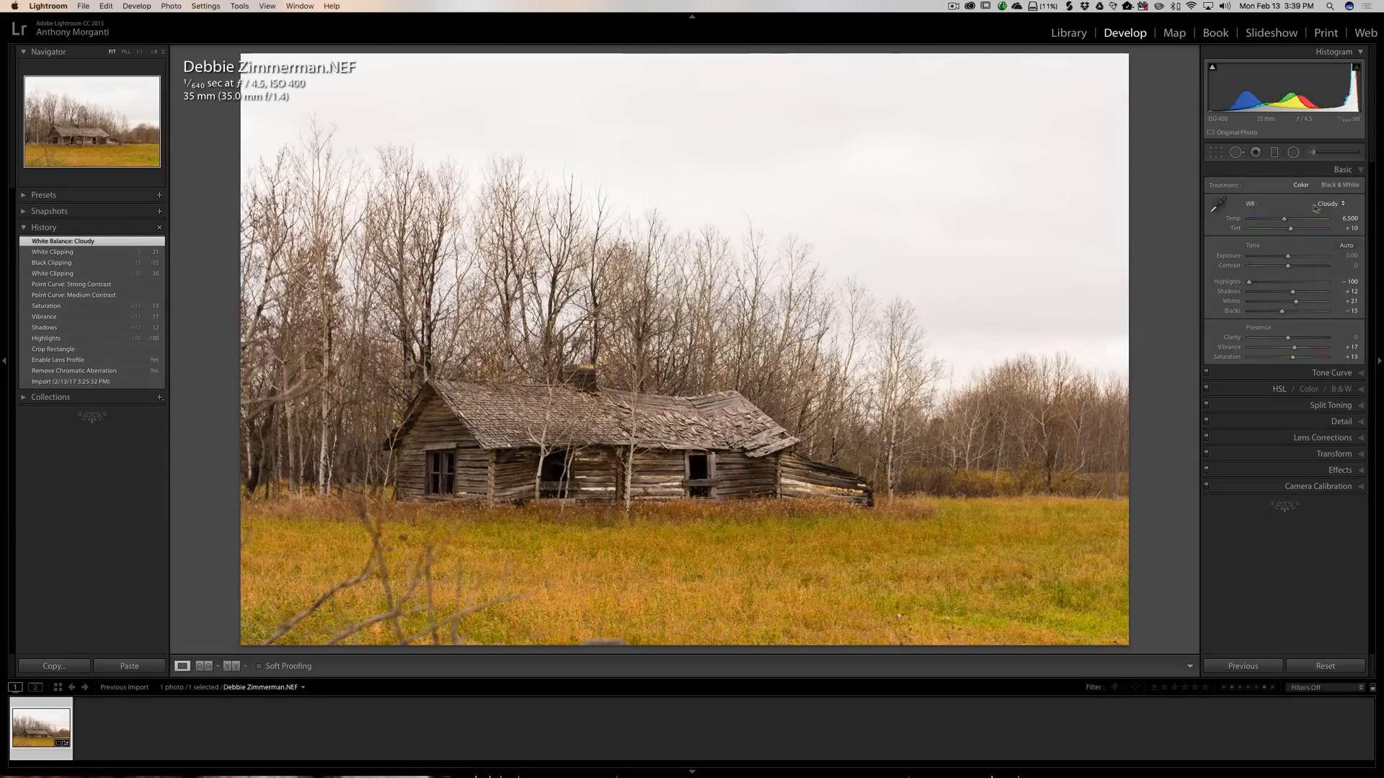
pyautogui.click(1329, 205)
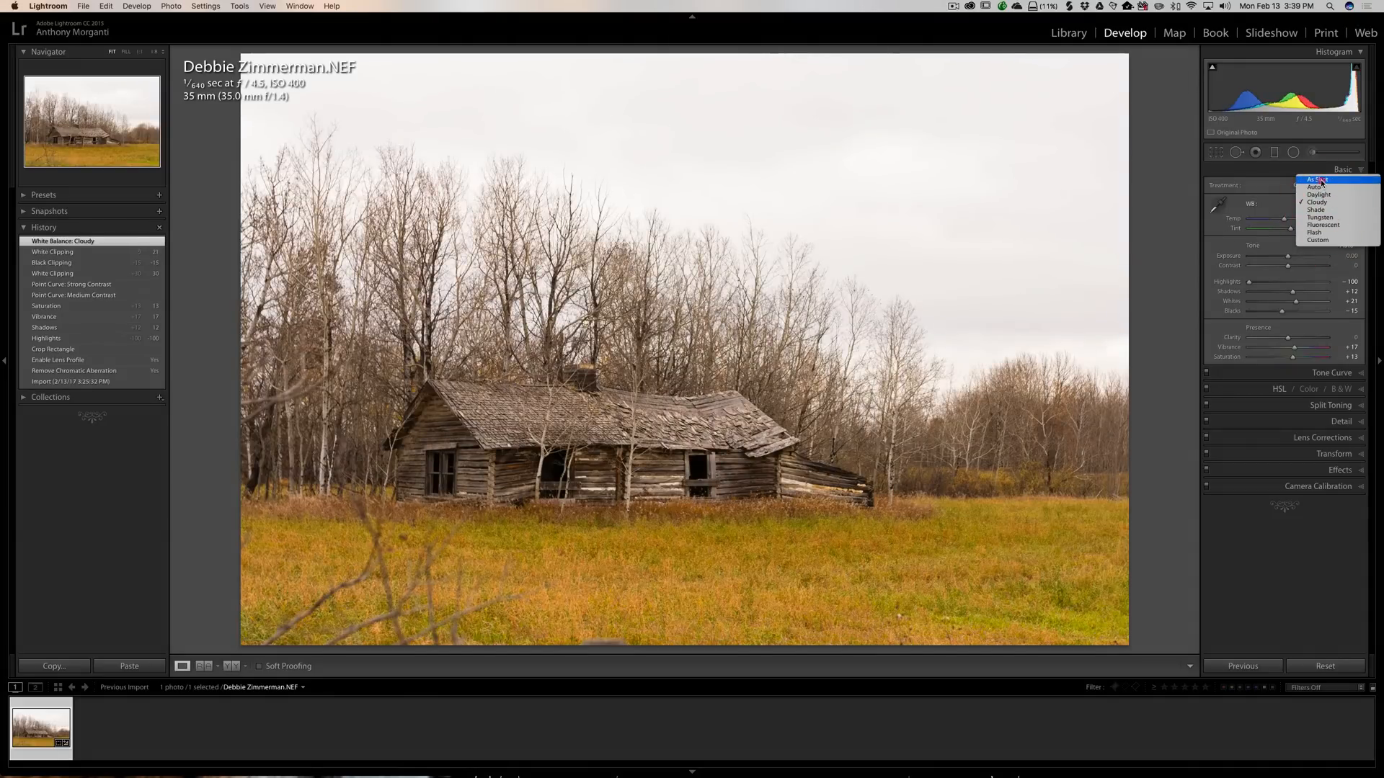
pyautogui.click(1318, 180)
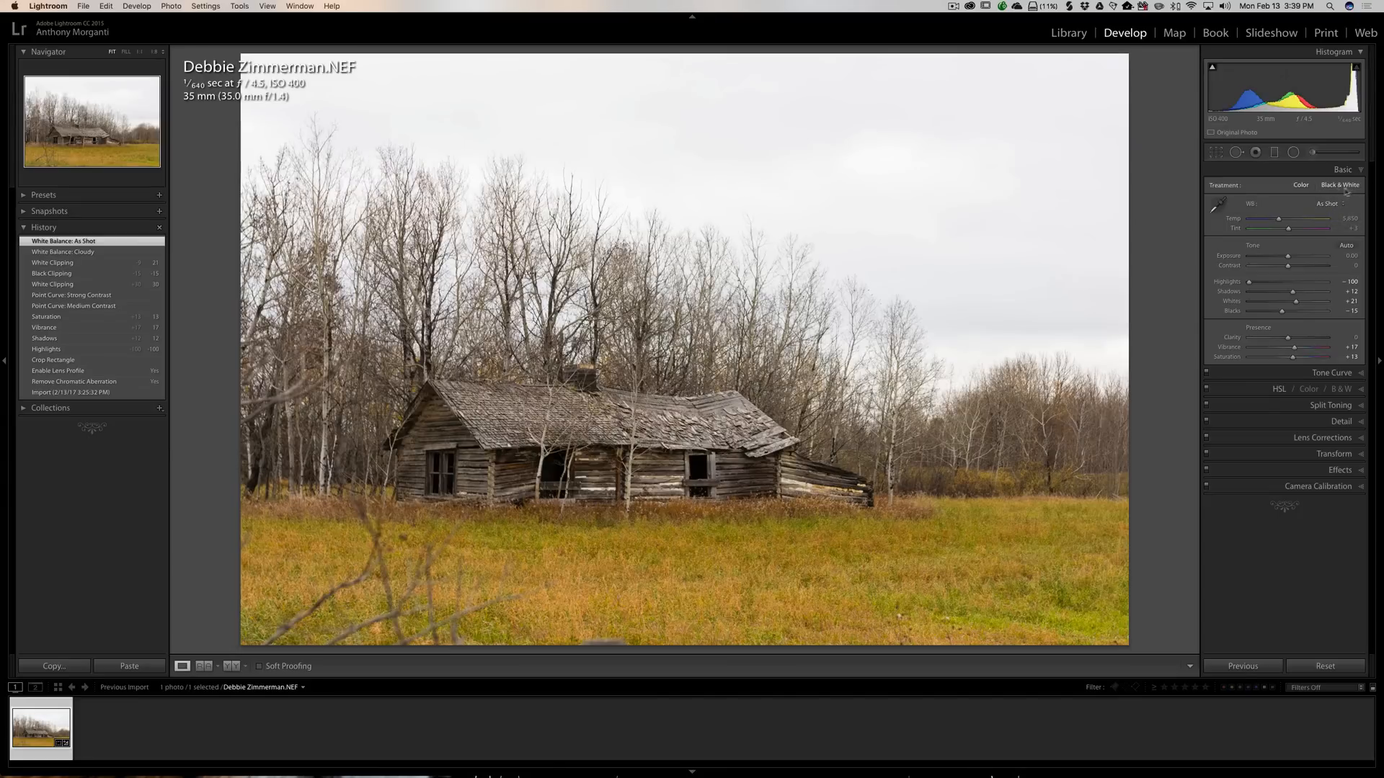
# - Convert the photo to black and white using the B&W mix
pyautogui.click(1327, 172)
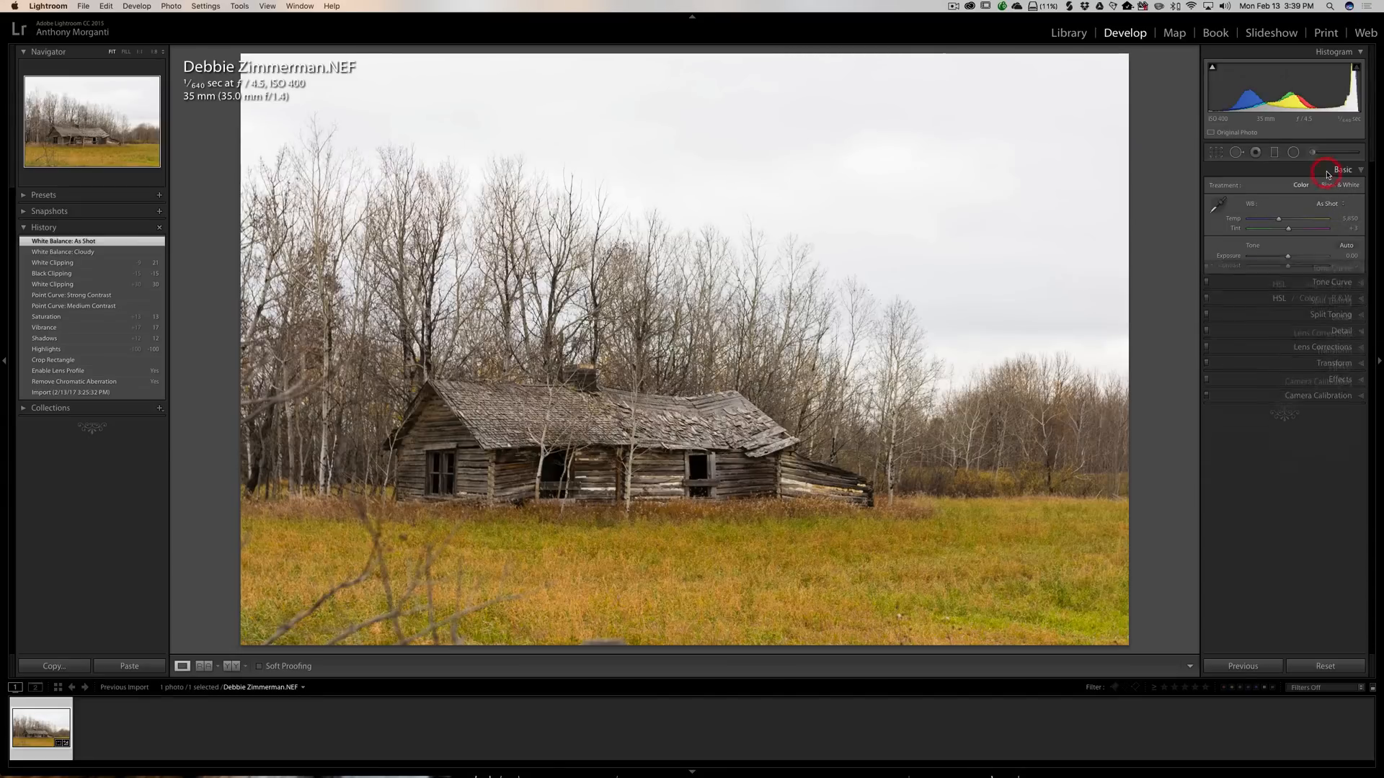
pyautogui.click(1359, 203)
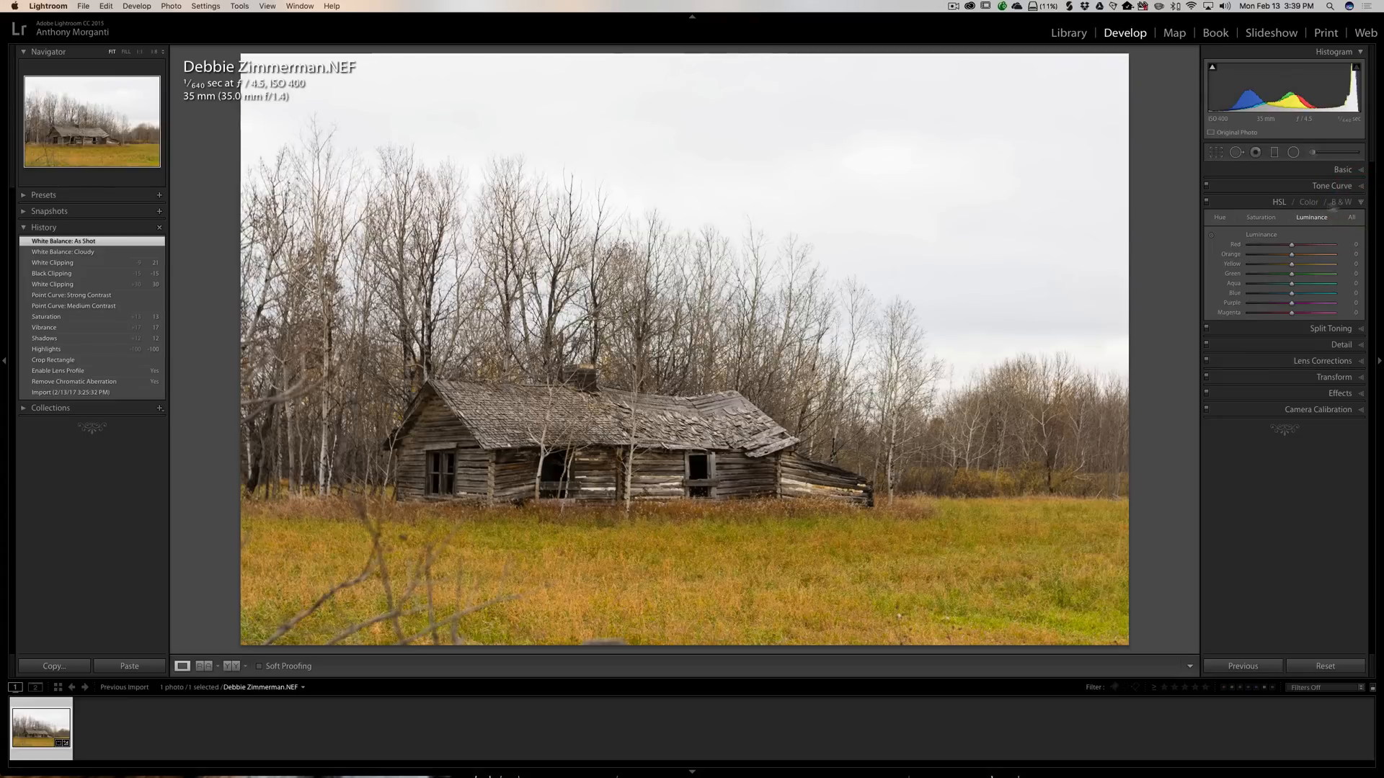
pyautogui.click(1339, 203)
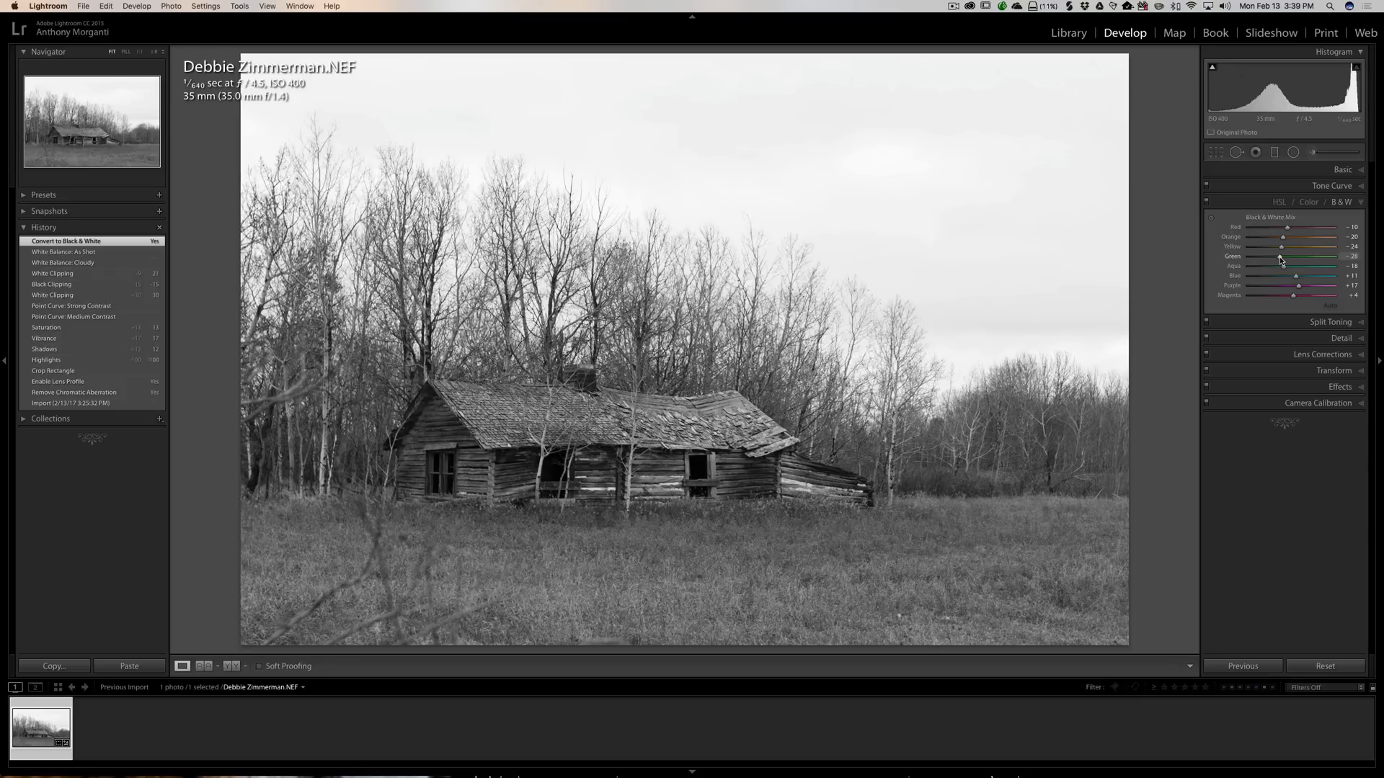
# - Adjust the Black & White mix to Green -20, Yellow -12, Orange +31 and Blue +8
pyautogui.moveTo(1279, 257)
pyautogui.mouseDown()
pyautogui.moveTo(1357, 258)
pyautogui.moveTo(1182, 265)
pyautogui.moveTo(1283, 258)
pyautogui.mouseUp()
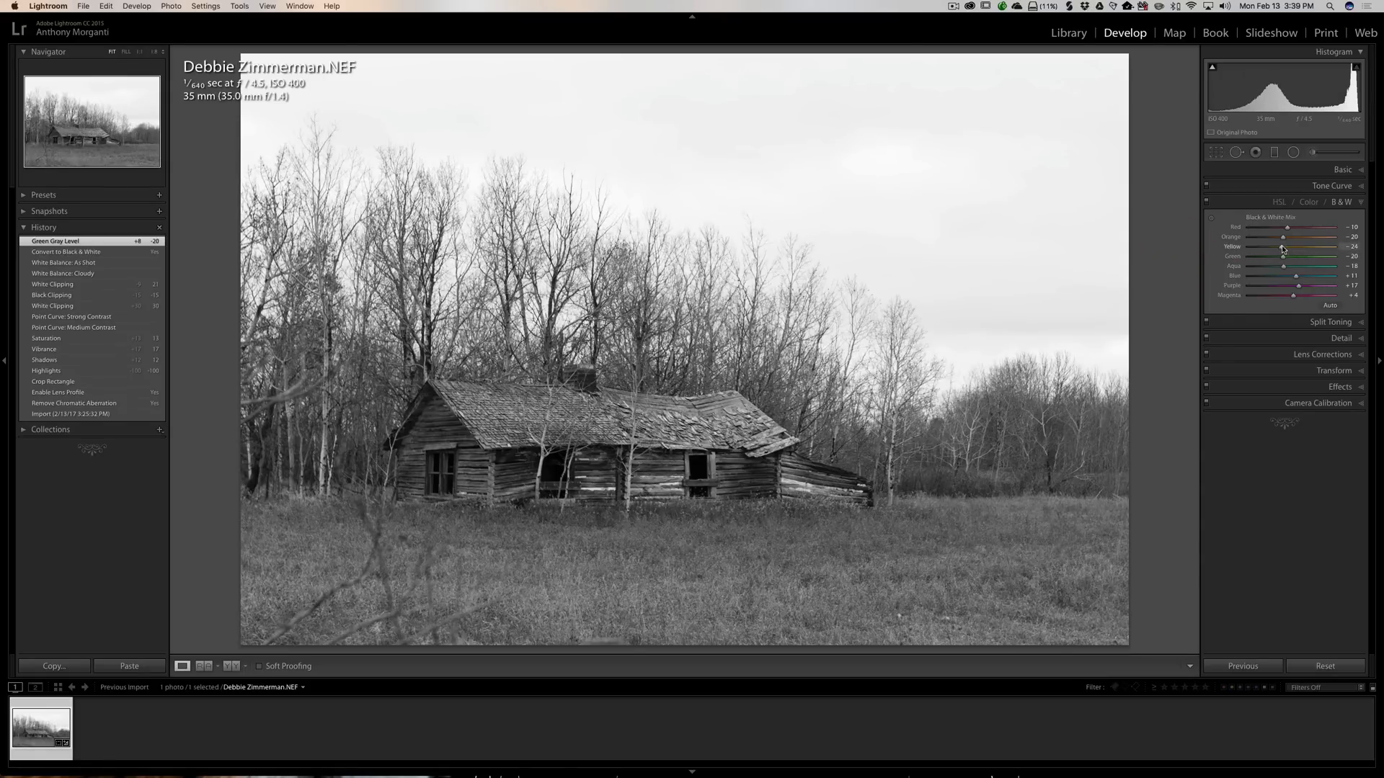
pyautogui.moveTo(1283, 249); pyautogui.dragTo(1286, 279)
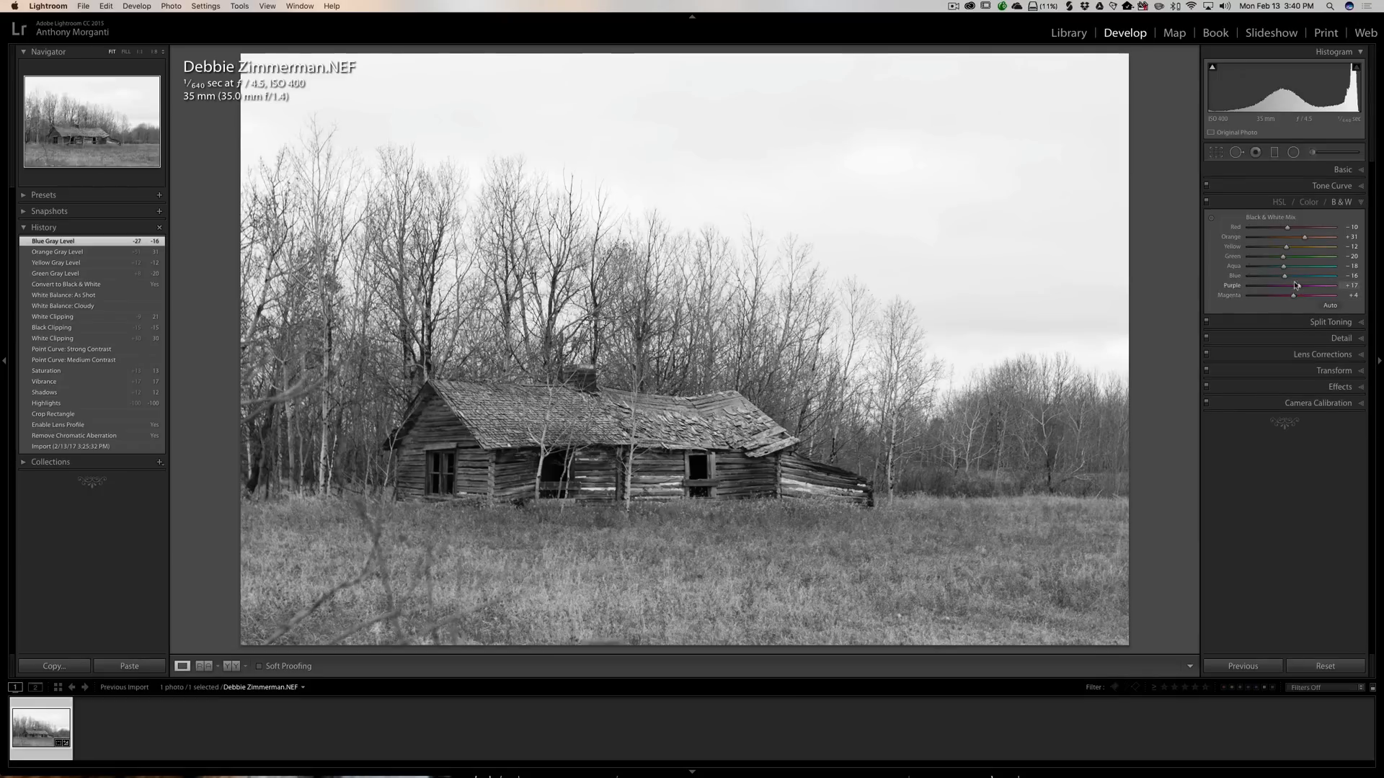
pyautogui.moveTo(1283, 276)
pyautogui.mouseDown()
pyautogui.moveTo(1240, 281)
pyautogui.moveTo(1321, 281)
pyautogui.moveTo(1294, 280)
pyautogui.mouseUp()
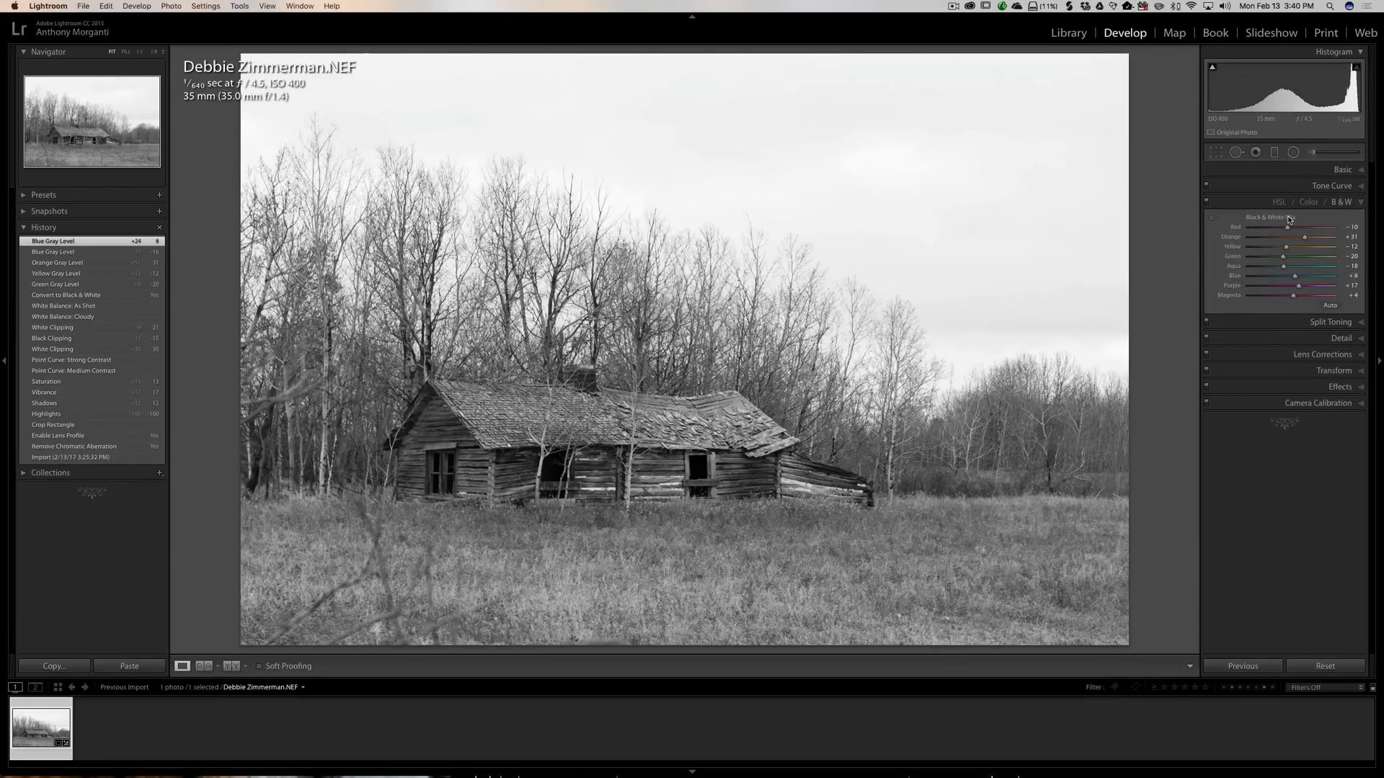
# - Lower Red to -28 in the Black & White mix and raise the photo's Clarity to +39
pyautogui.moveTo(1287, 228); pyautogui.dragTo(1280, 230)
pyautogui.click(1344, 170)
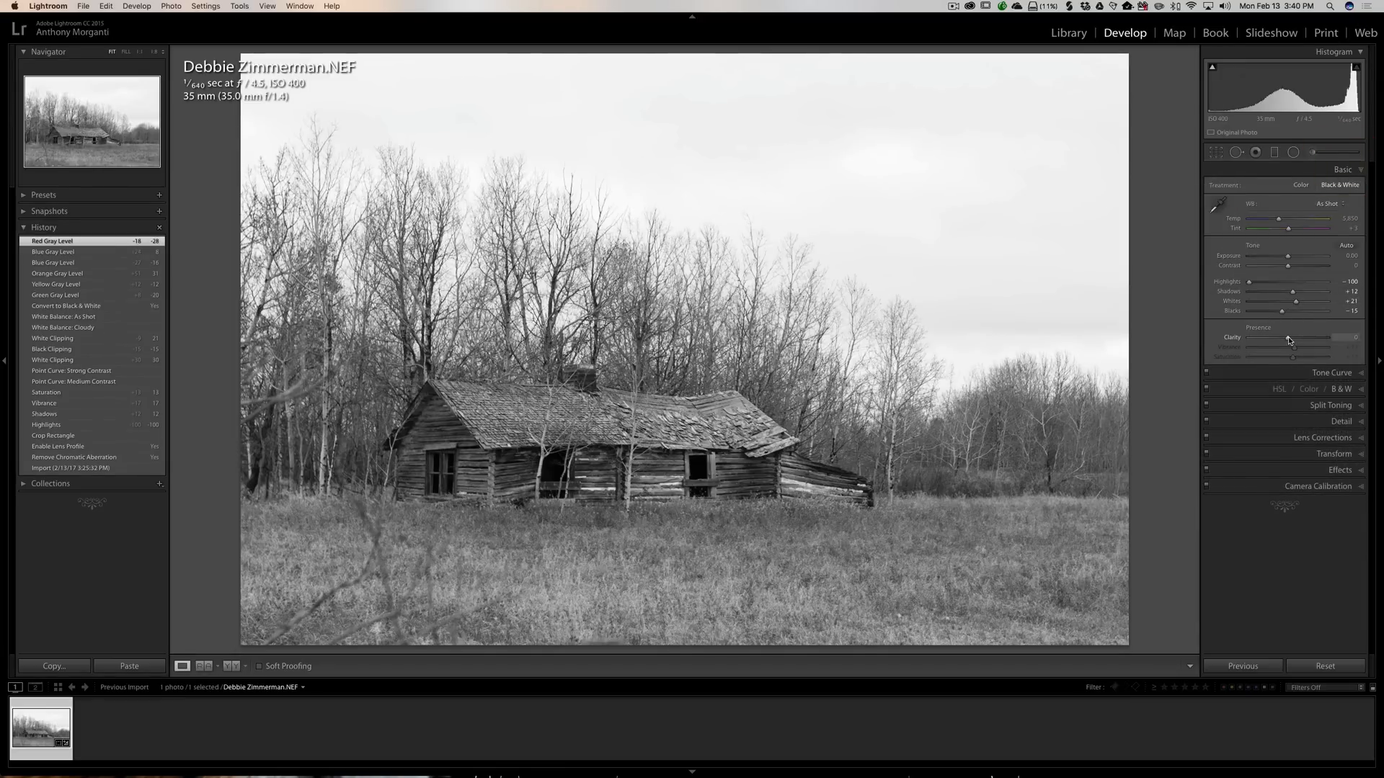
pyautogui.moveTo(1288, 338); pyautogui.dragTo(1305, 339)
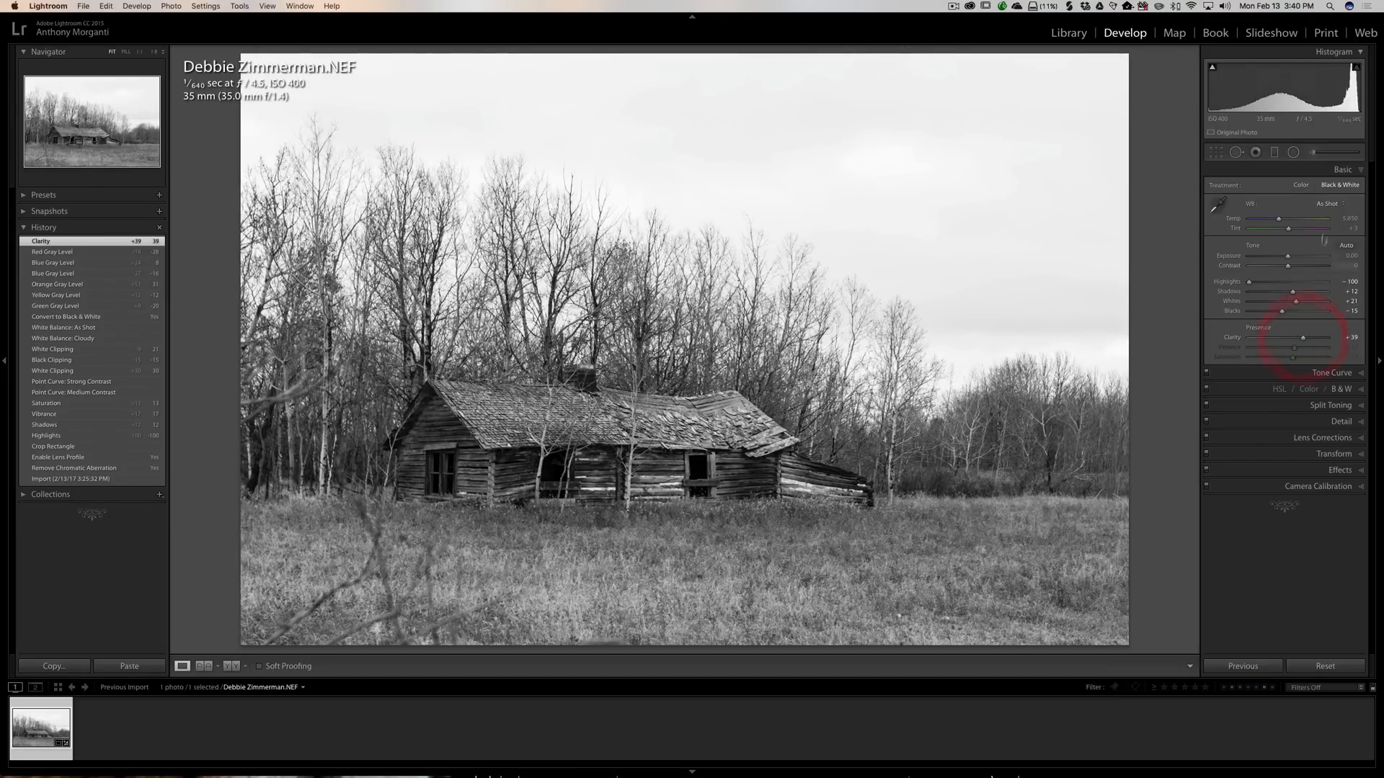
pyautogui.click(1334, 171)
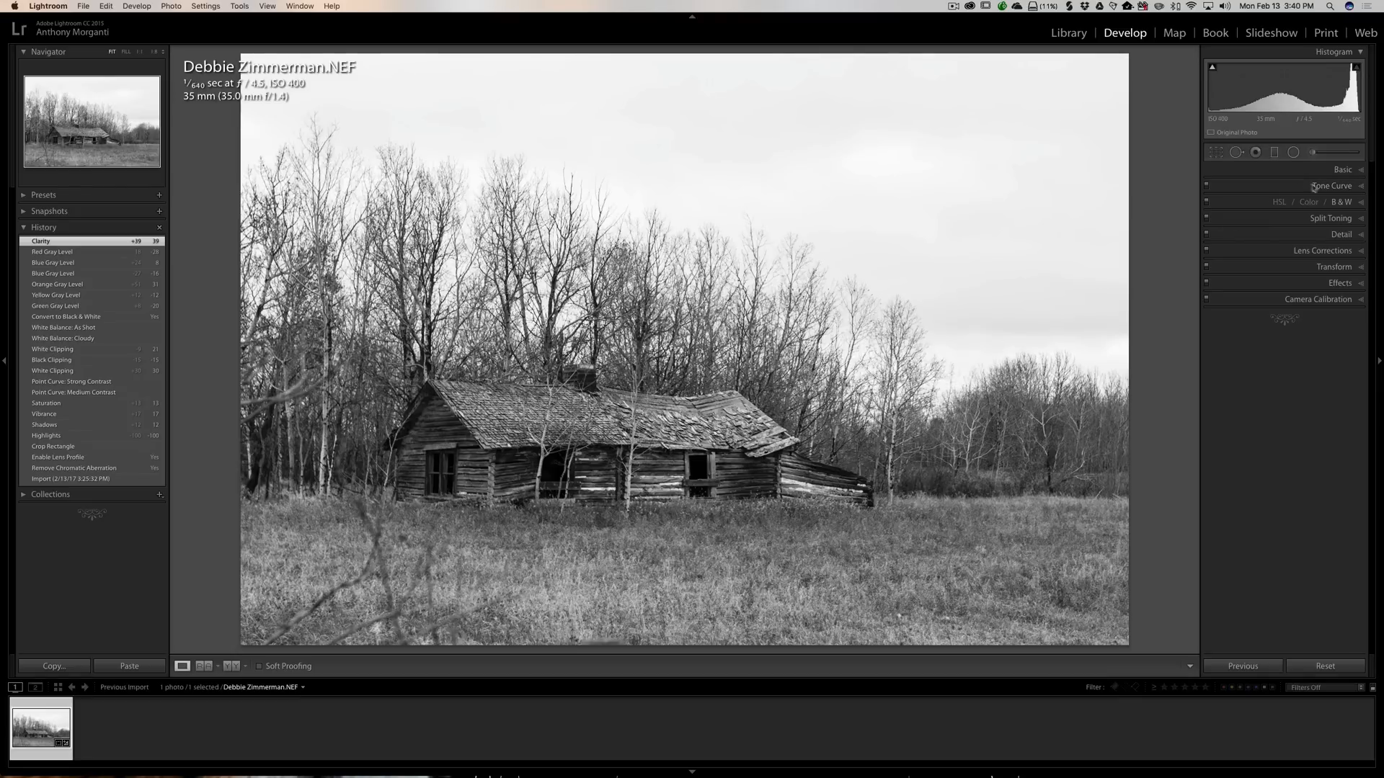
# - Reset the Adjustment Brush settings, set its Clarity to 100 and paint over the whole cabin
pyautogui.click(1312, 153)
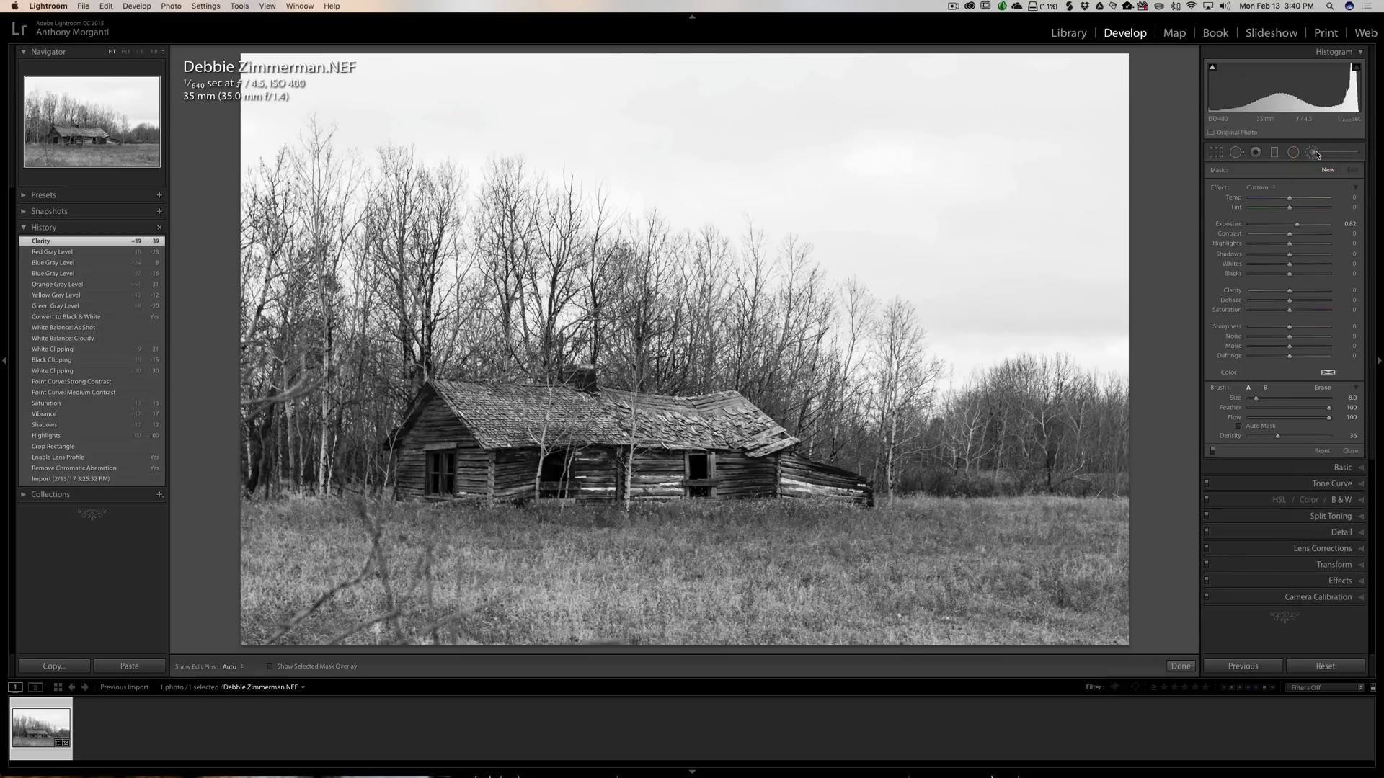
pyautogui.doubleClick(1219, 189)
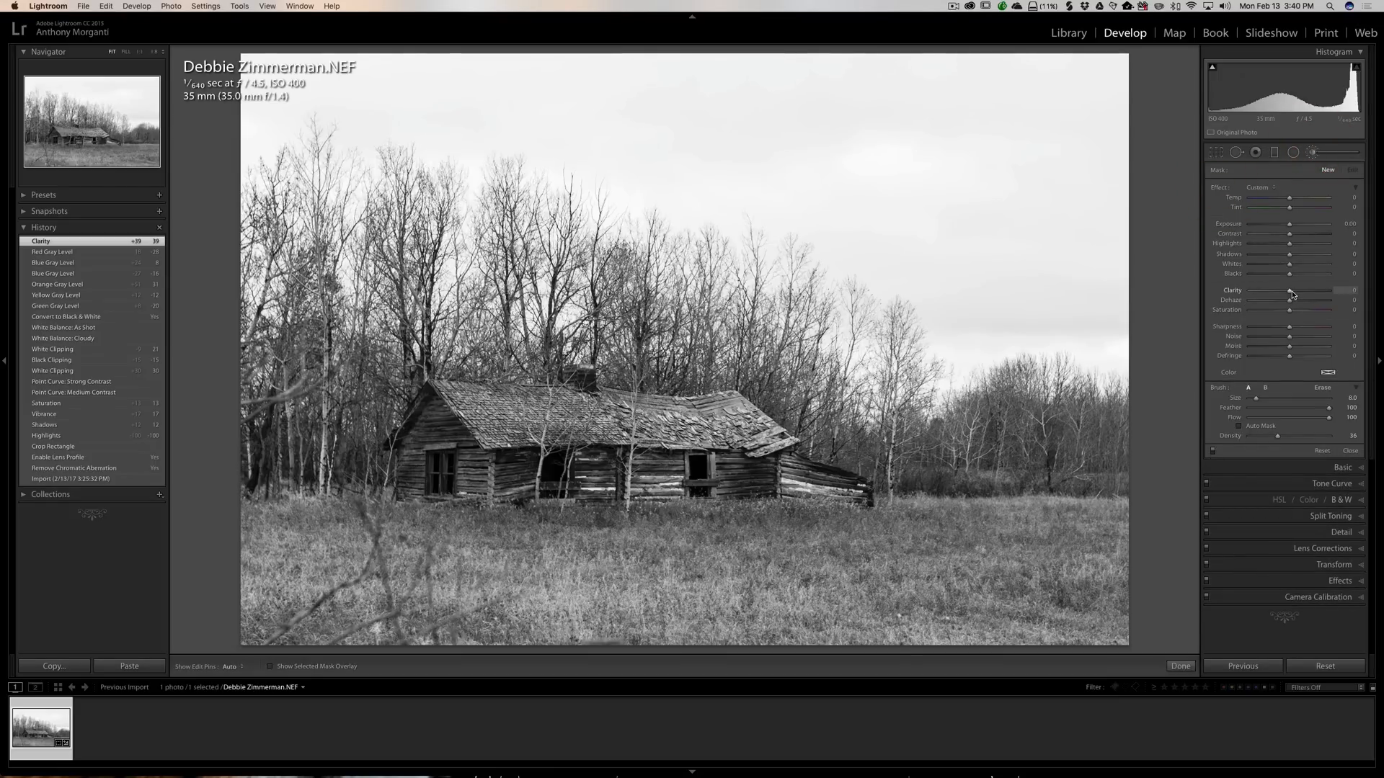
pyautogui.moveTo(1289, 290); pyautogui.dragTo(1334, 293)
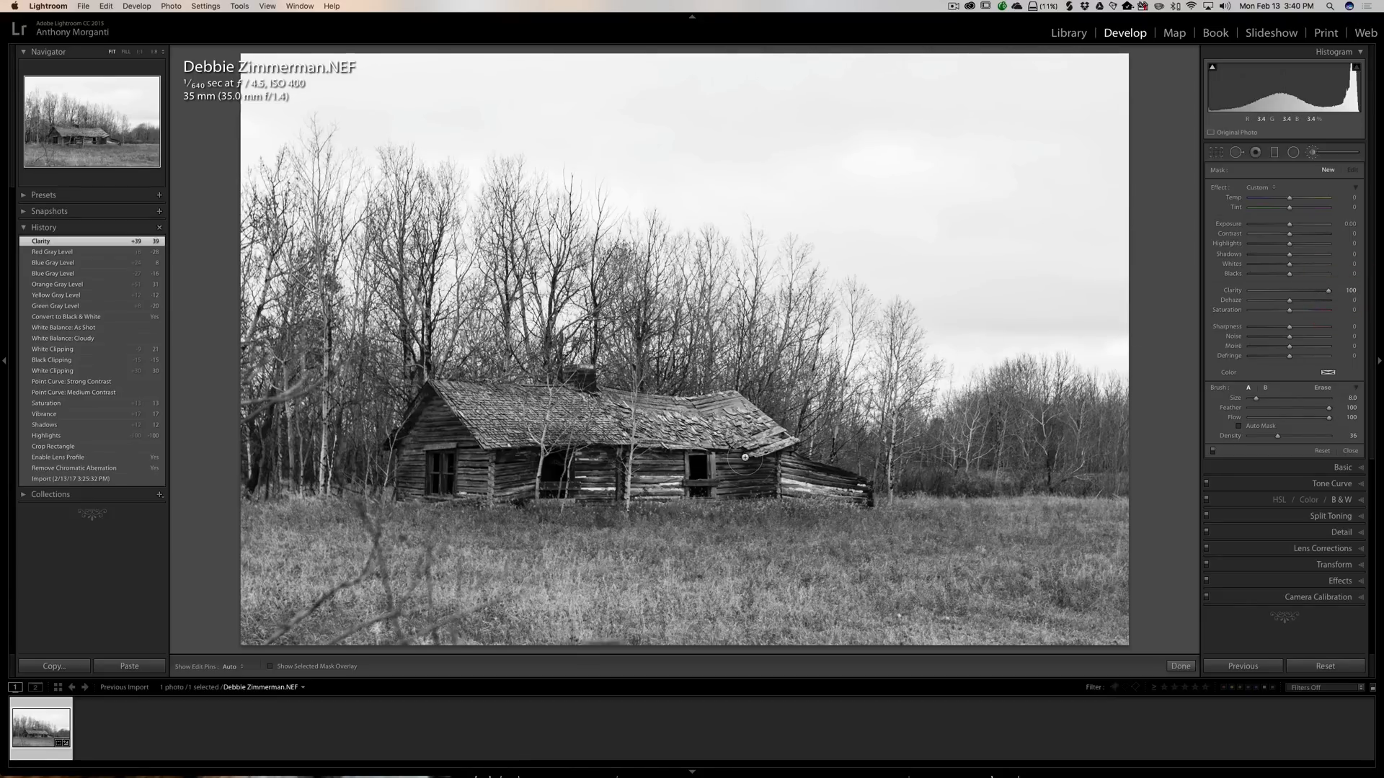
pyautogui.press('h')
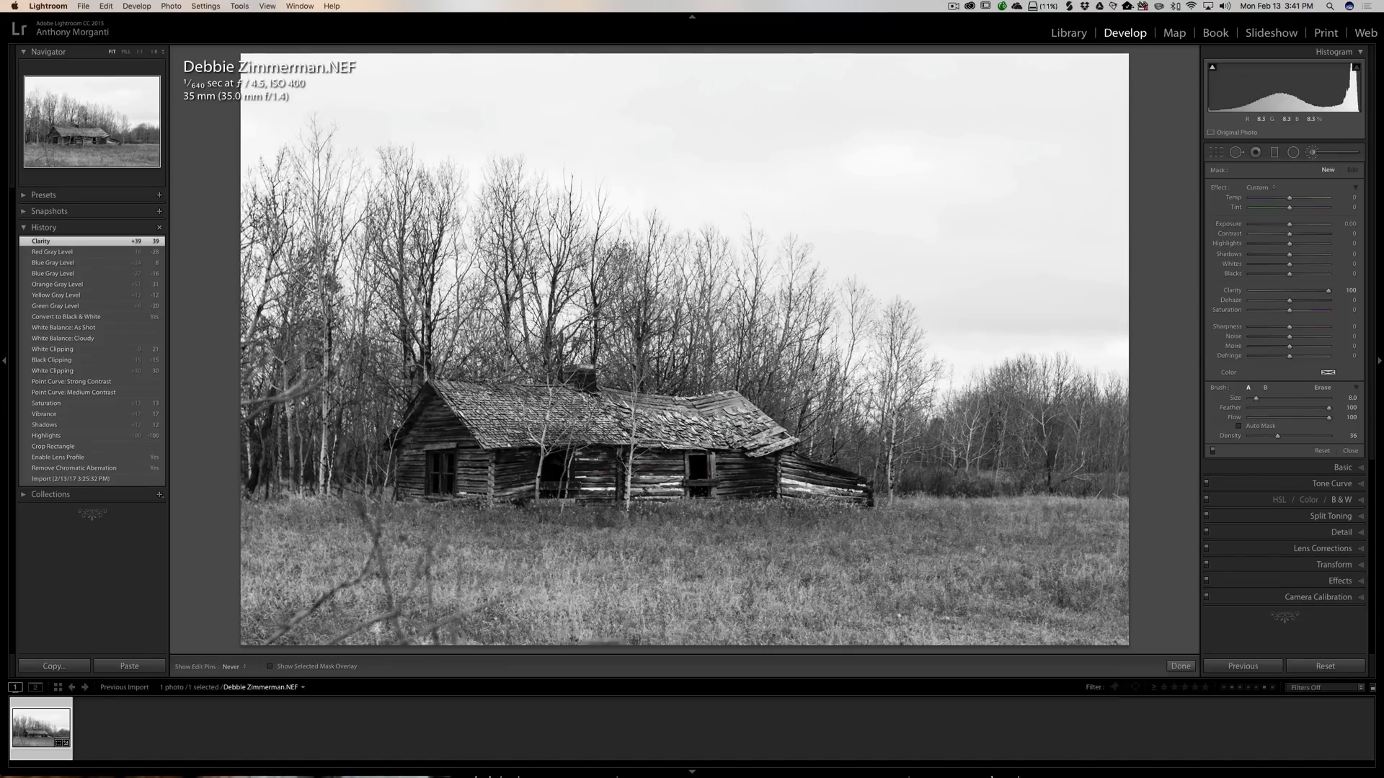
pyautogui.moveTo(814, 476); pyautogui.dragTo(582, 411)
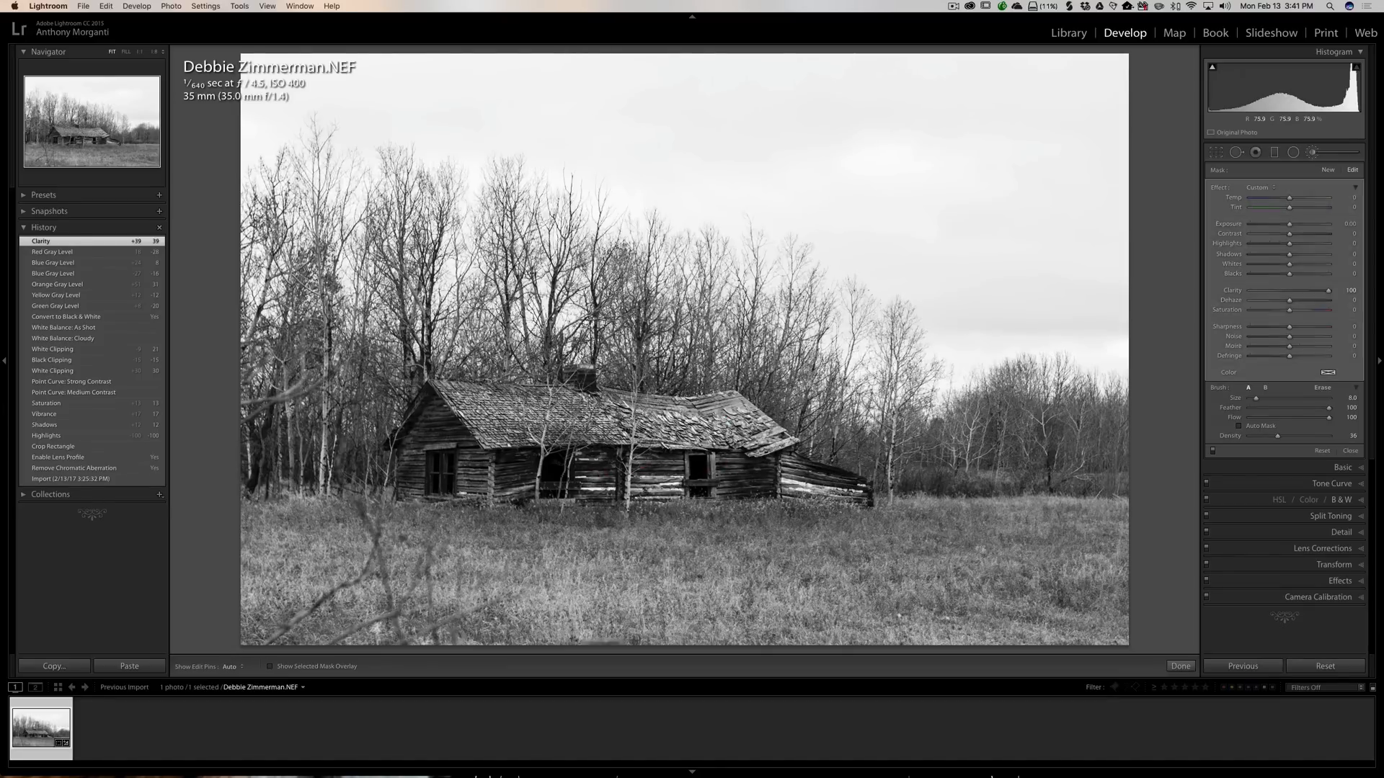
# - Duplicate the cabin's brush adjustment and set Shadows to 74 on the duplicate
pyautogui.rightClick(749, 466)
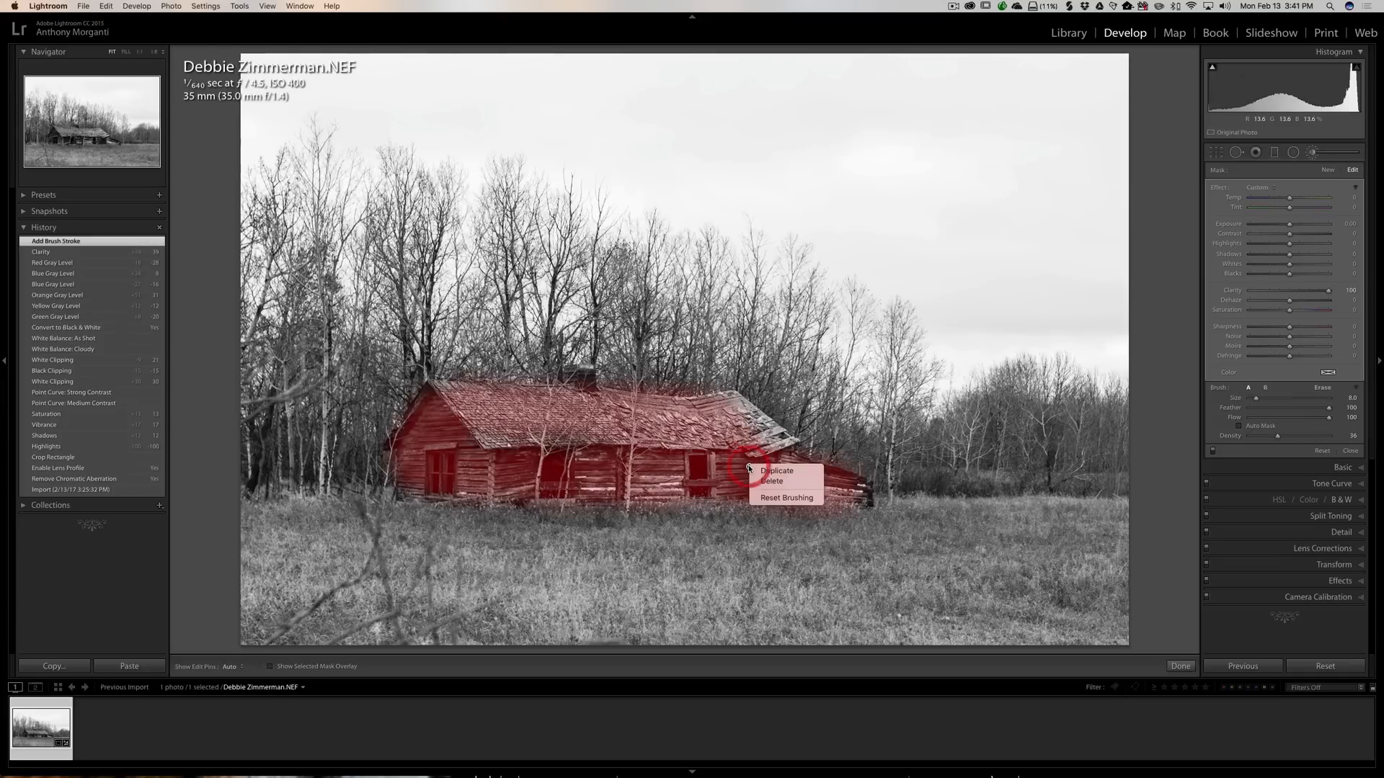
pyautogui.click(765, 472)
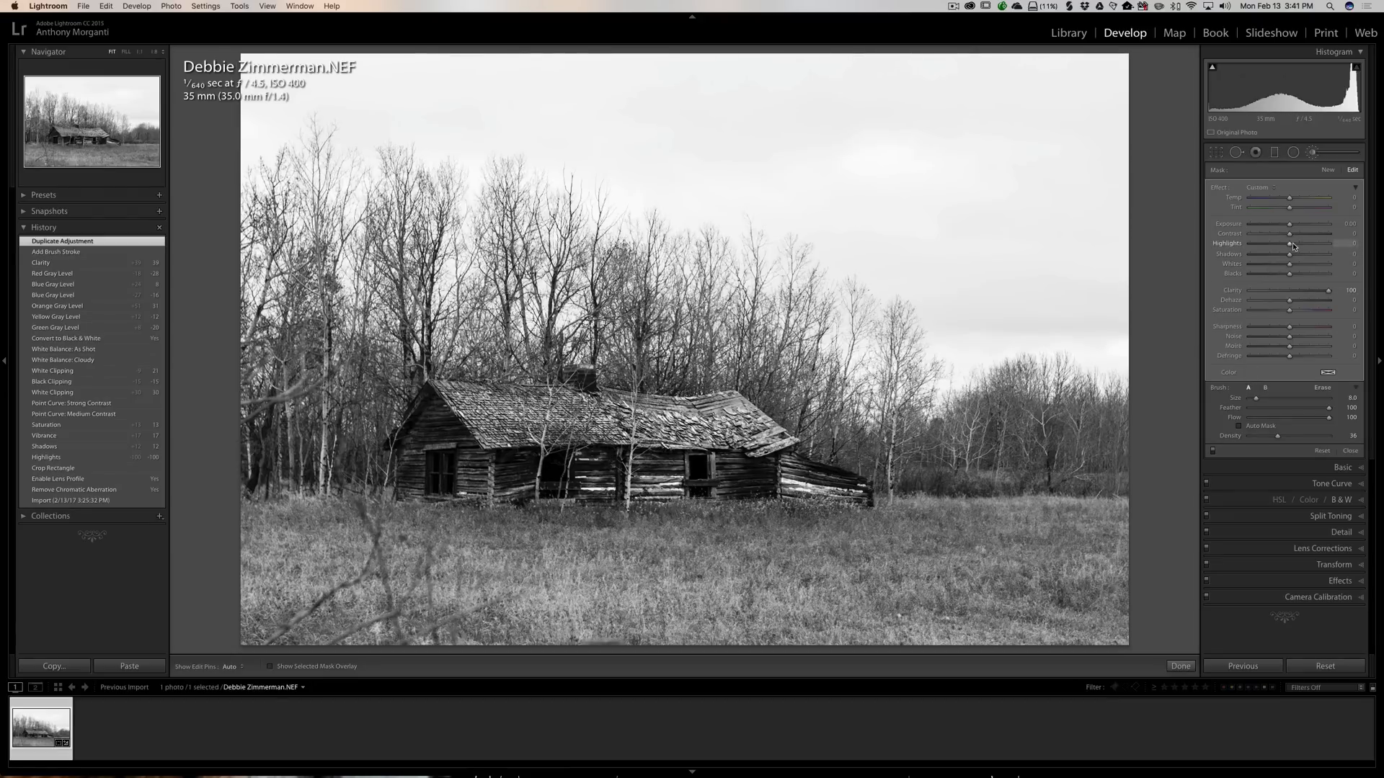
pyautogui.moveTo(1289, 257); pyautogui.dragTo(1317, 255)
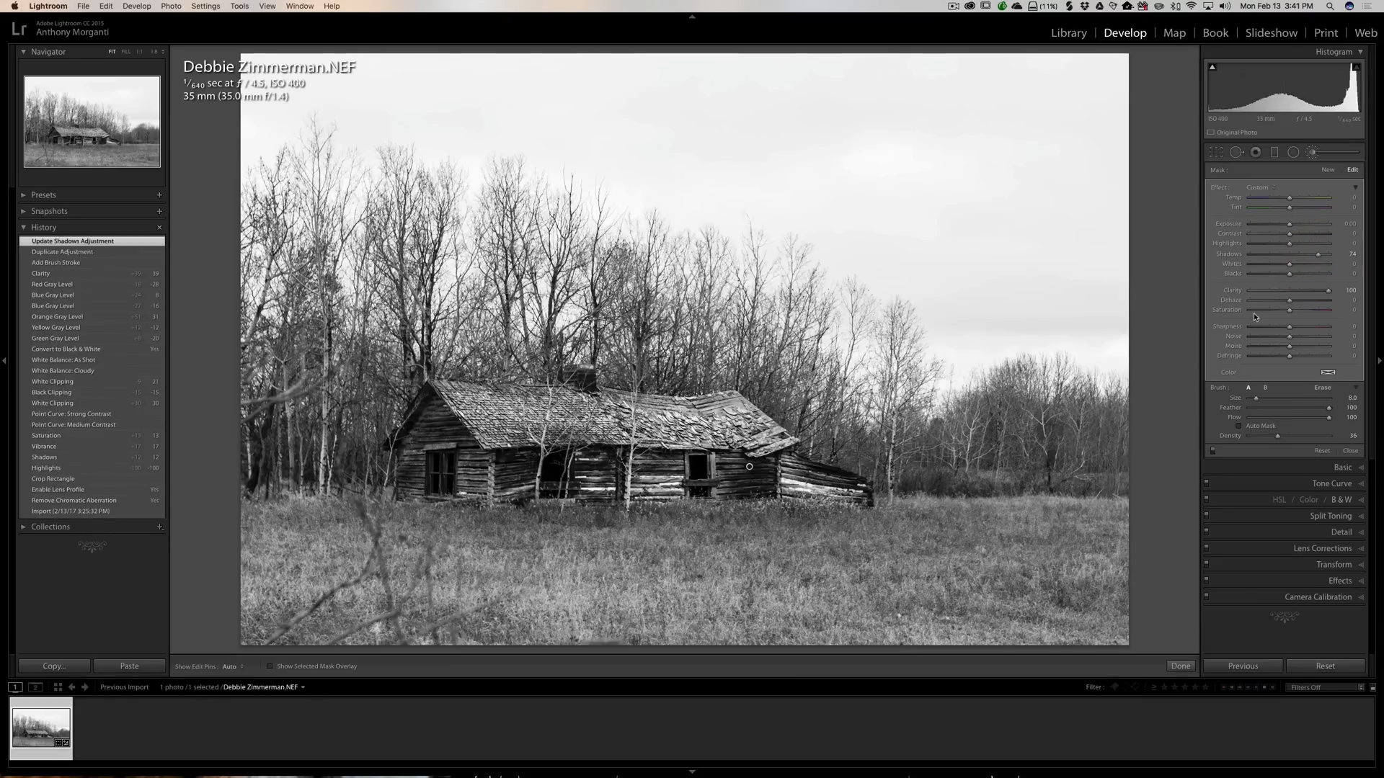
pyautogui.click(1312, 153)
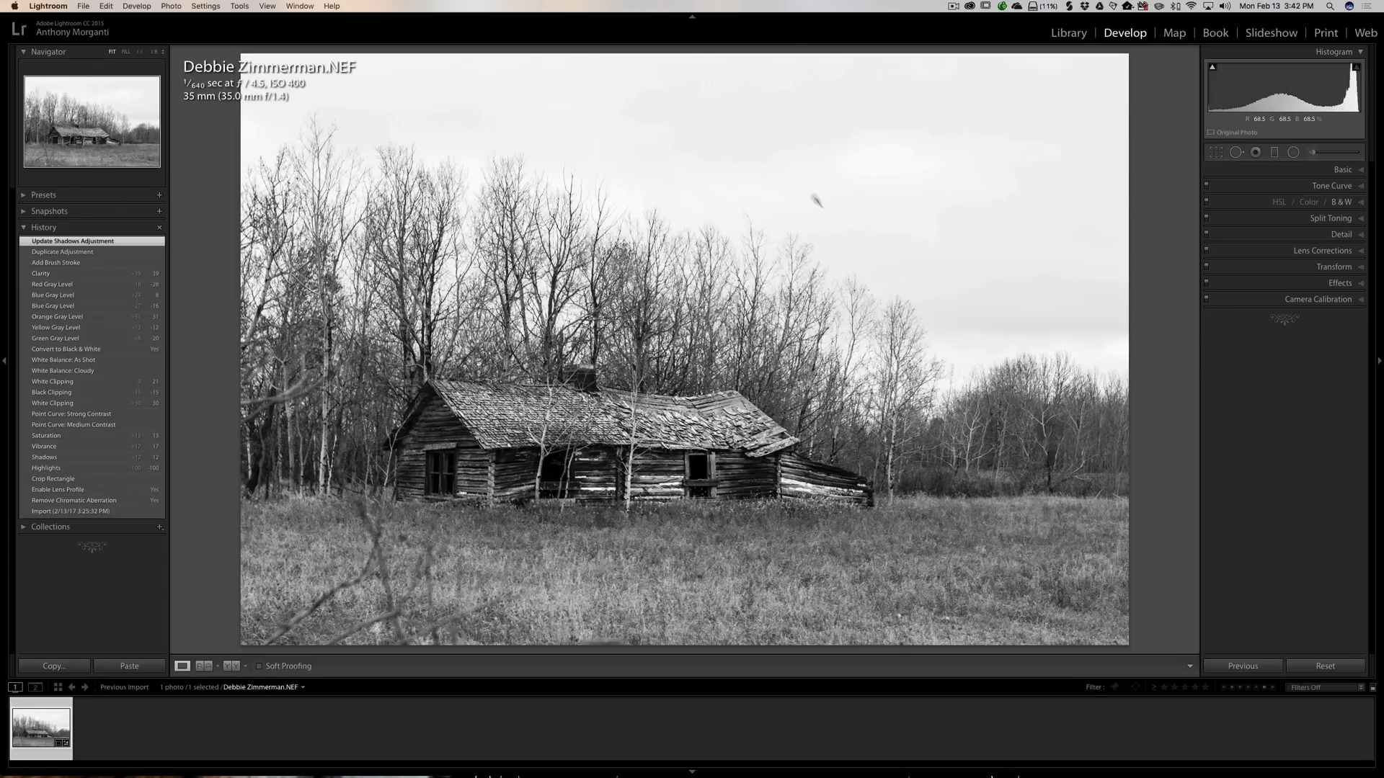
# - Add a graduated filter with reset settings and Exposure -1.31, running diagonally from the sky's upper-right corner to the cabin's right end
pyautogui.click(1216, 151)
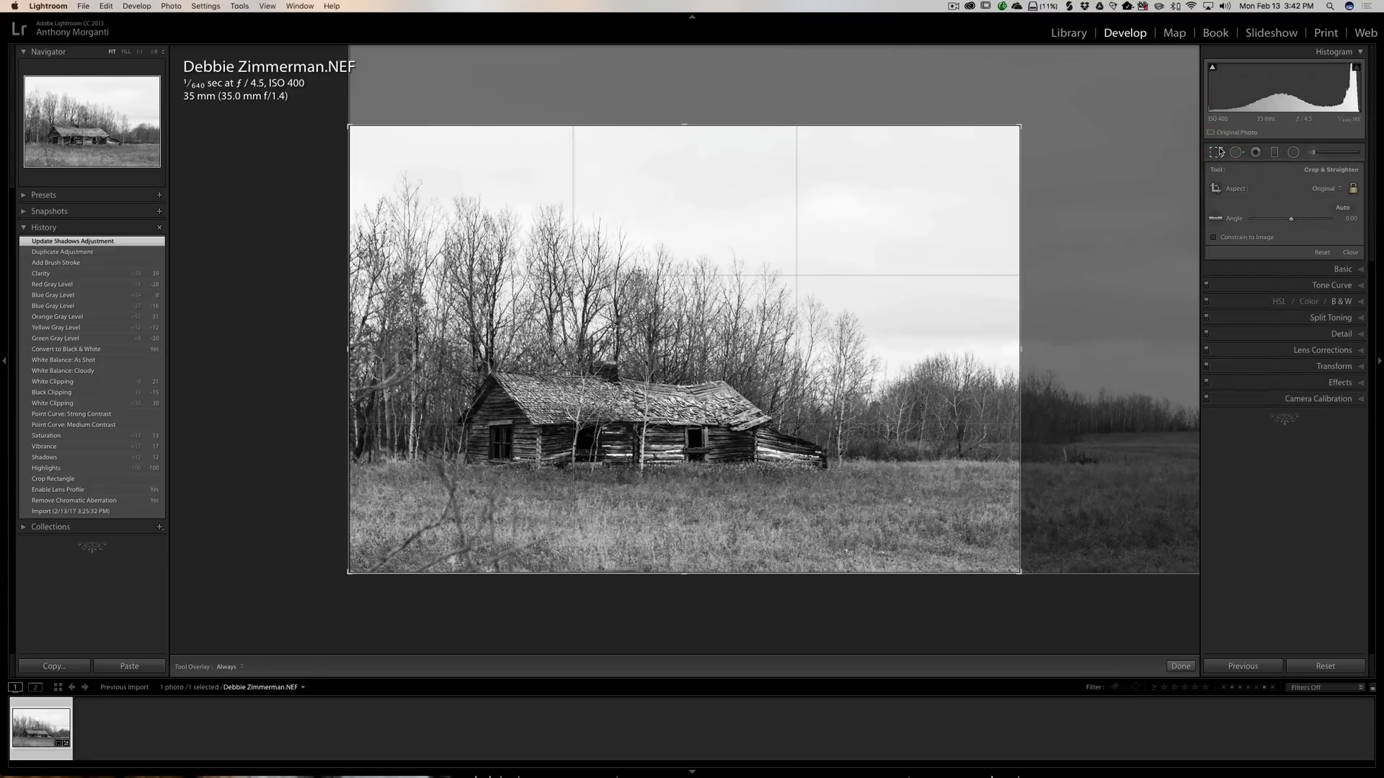
pyautogui.click(1216, 152)
pyautogui.click(1274, 152)
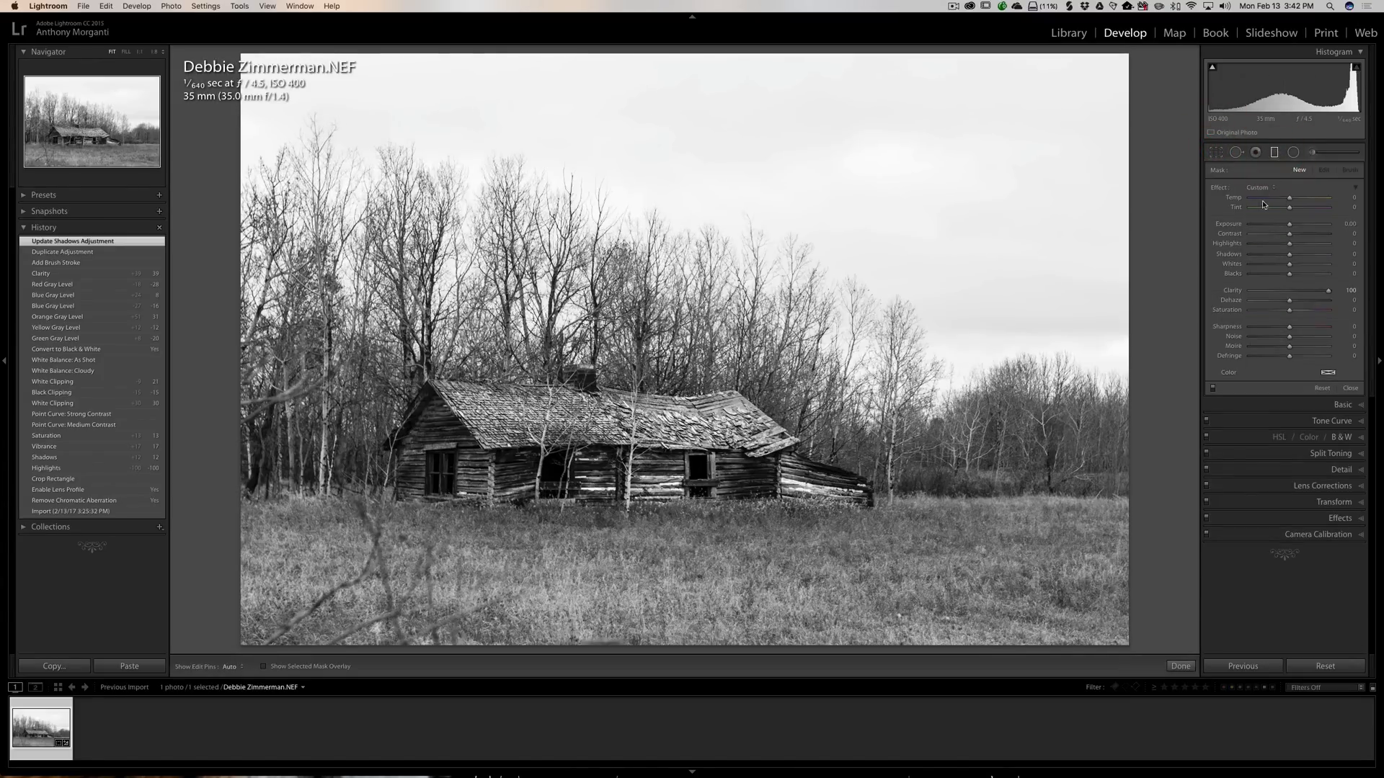
pyautogui.doubleClick(1219, 188)
pyautogui.moveTo(1290, 224); pyautogui.dragTo(1274, 225)
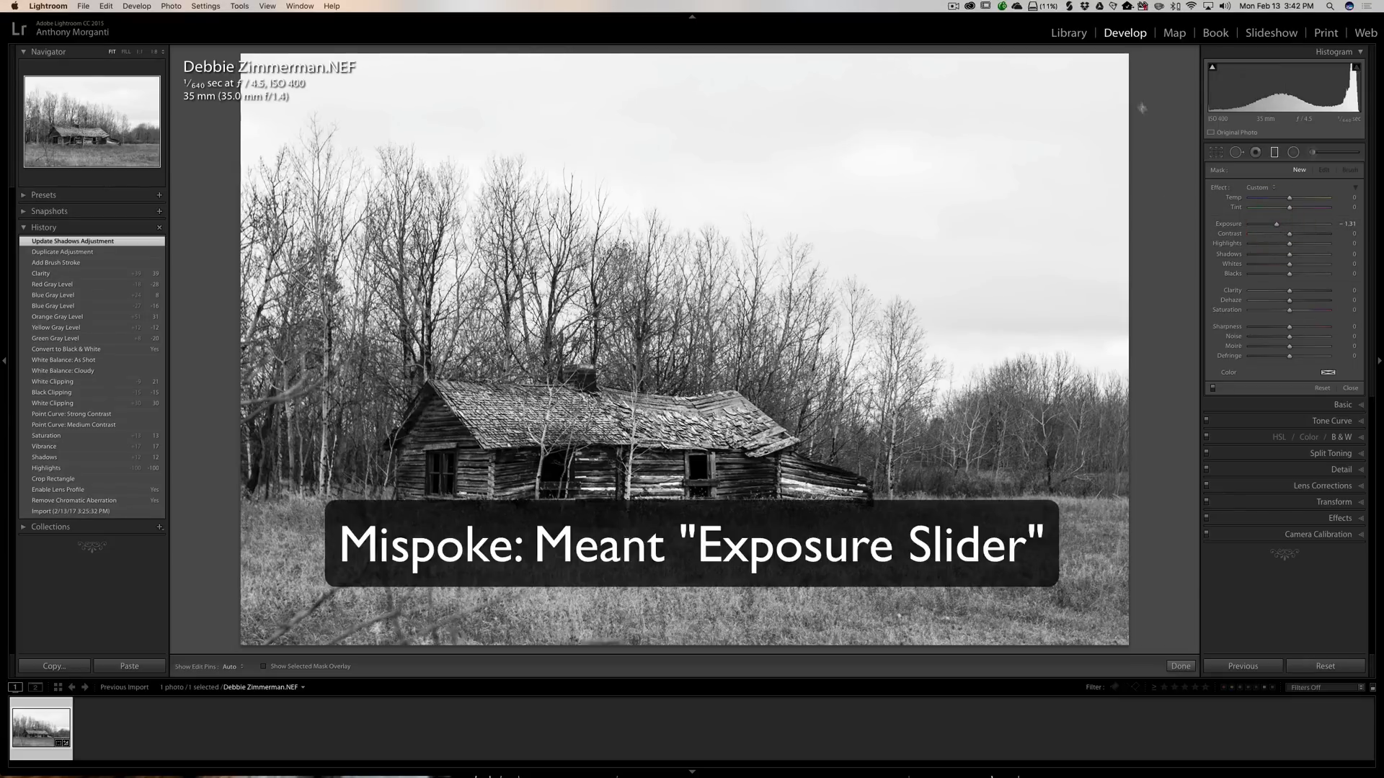
pyautogui.moveTo(1111, 66); pyautogui.dragTo(859, 450)
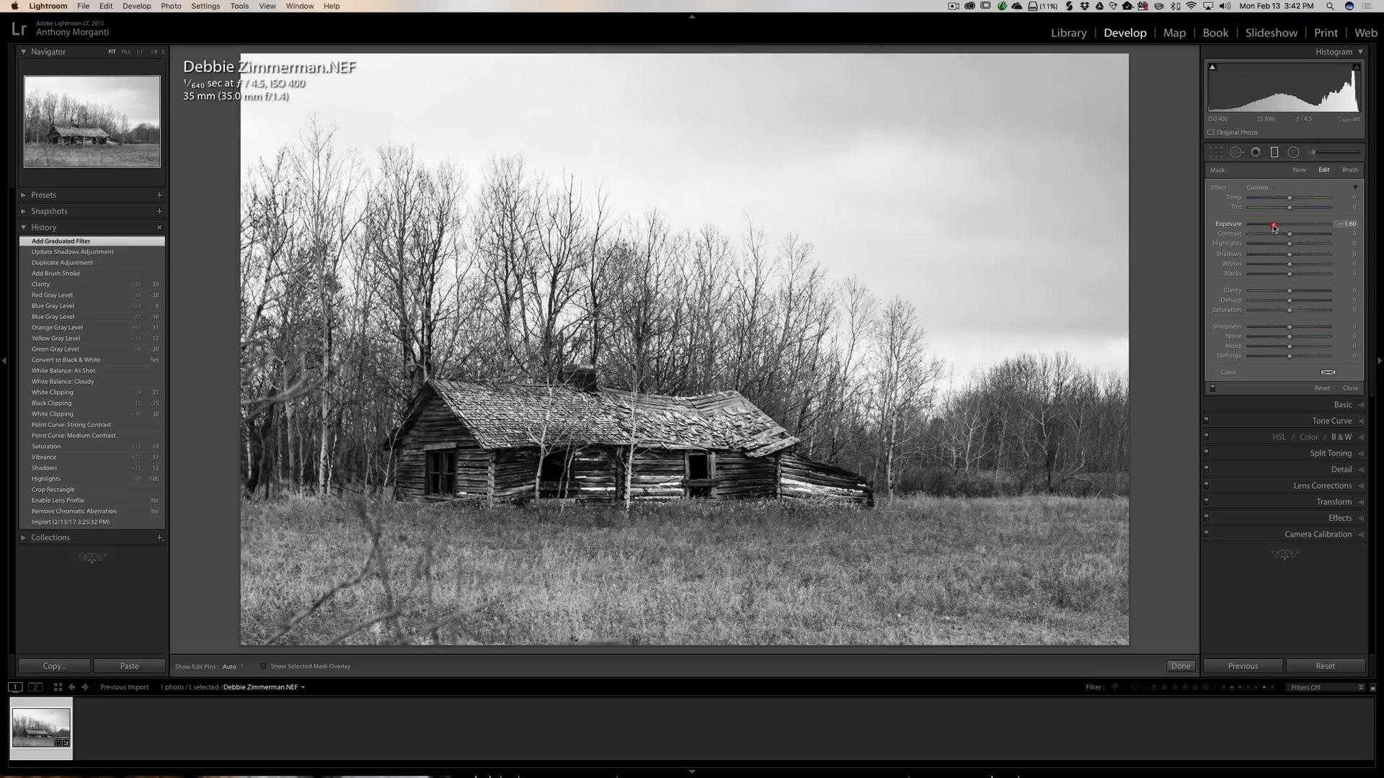
# - Set the graduated filter's Exposure to -1.87, Contrast to 8 and Clarity to 44
pyautogui.moveTo(1274, 227); pyautogui.dragTo(1271, 222)
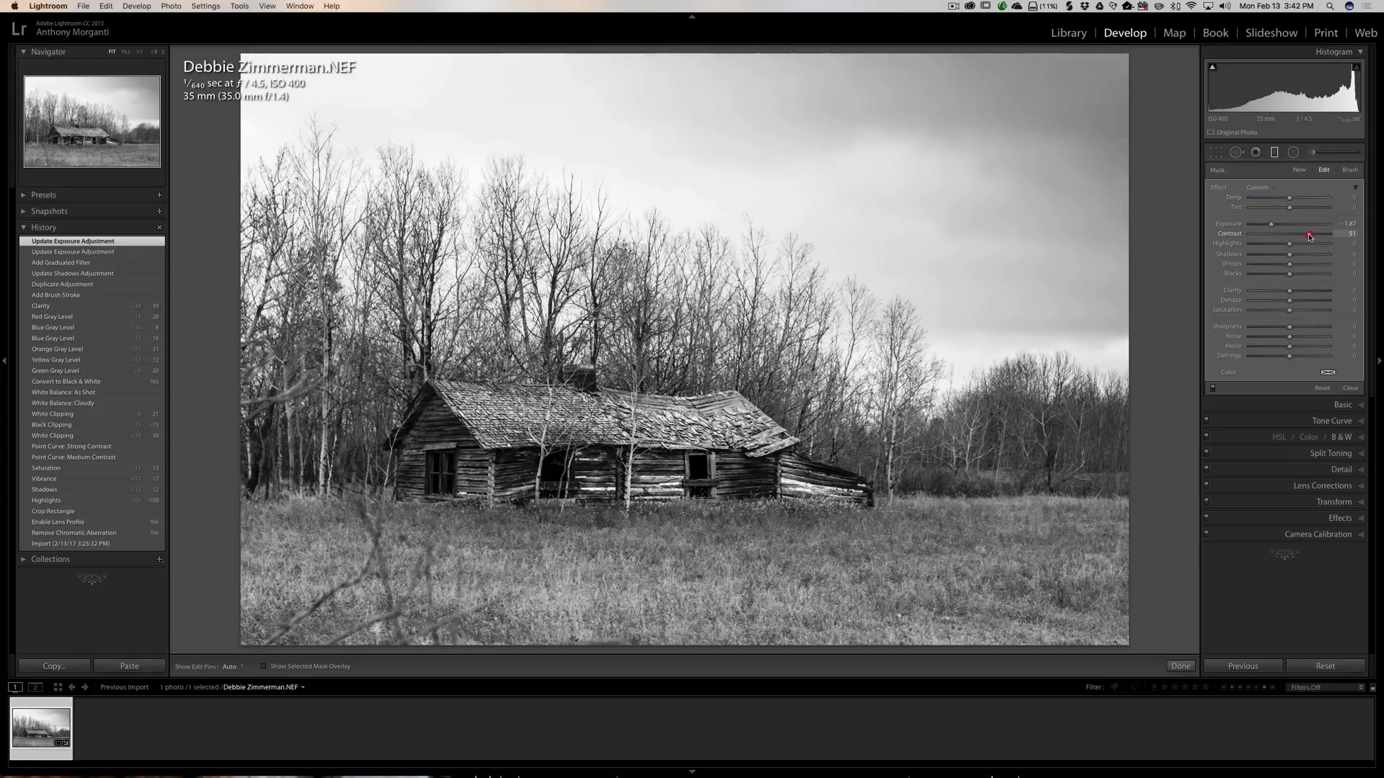
pyautogui.moveTo(1257, 237); pyautogui.dragTo(1290, 235)
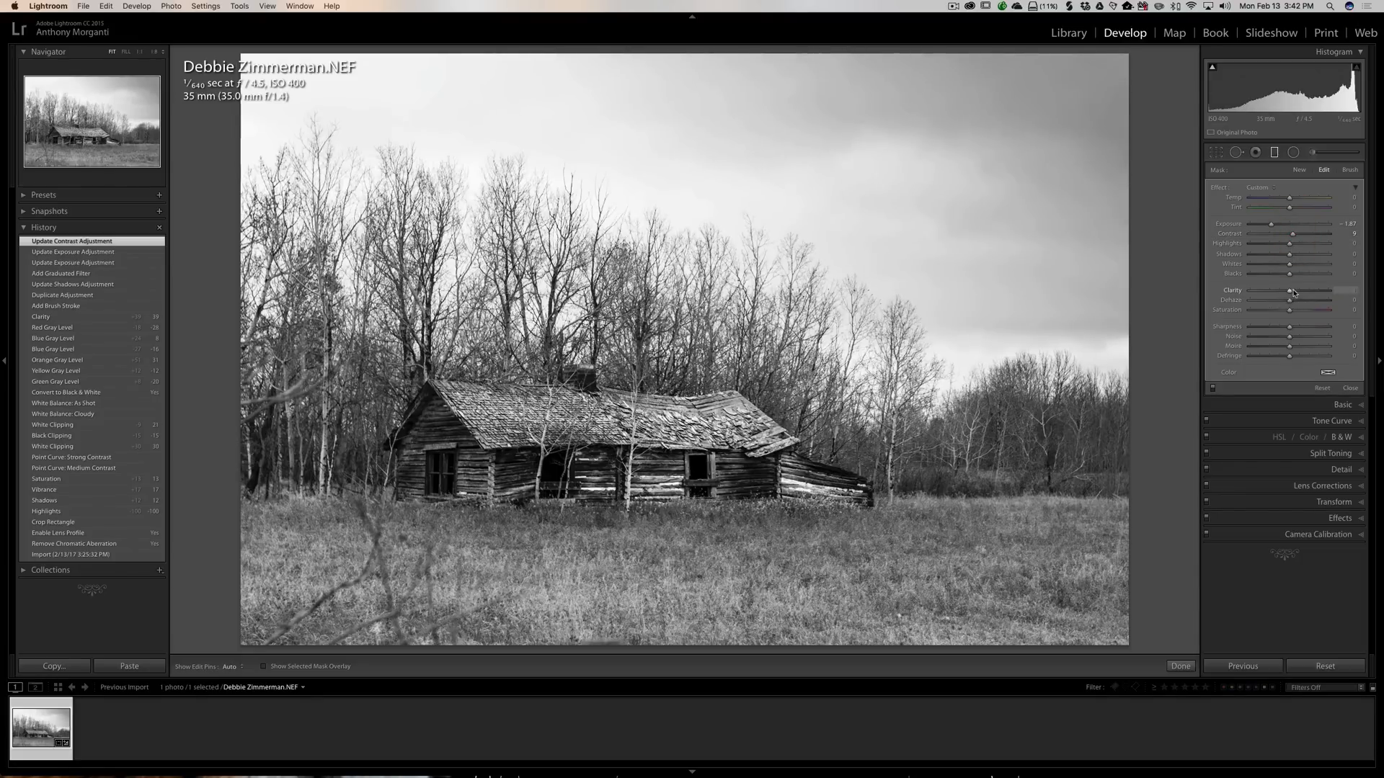
pyautogui.moveTo(1294, 292); pyautogui.dragTo(1307, 292)
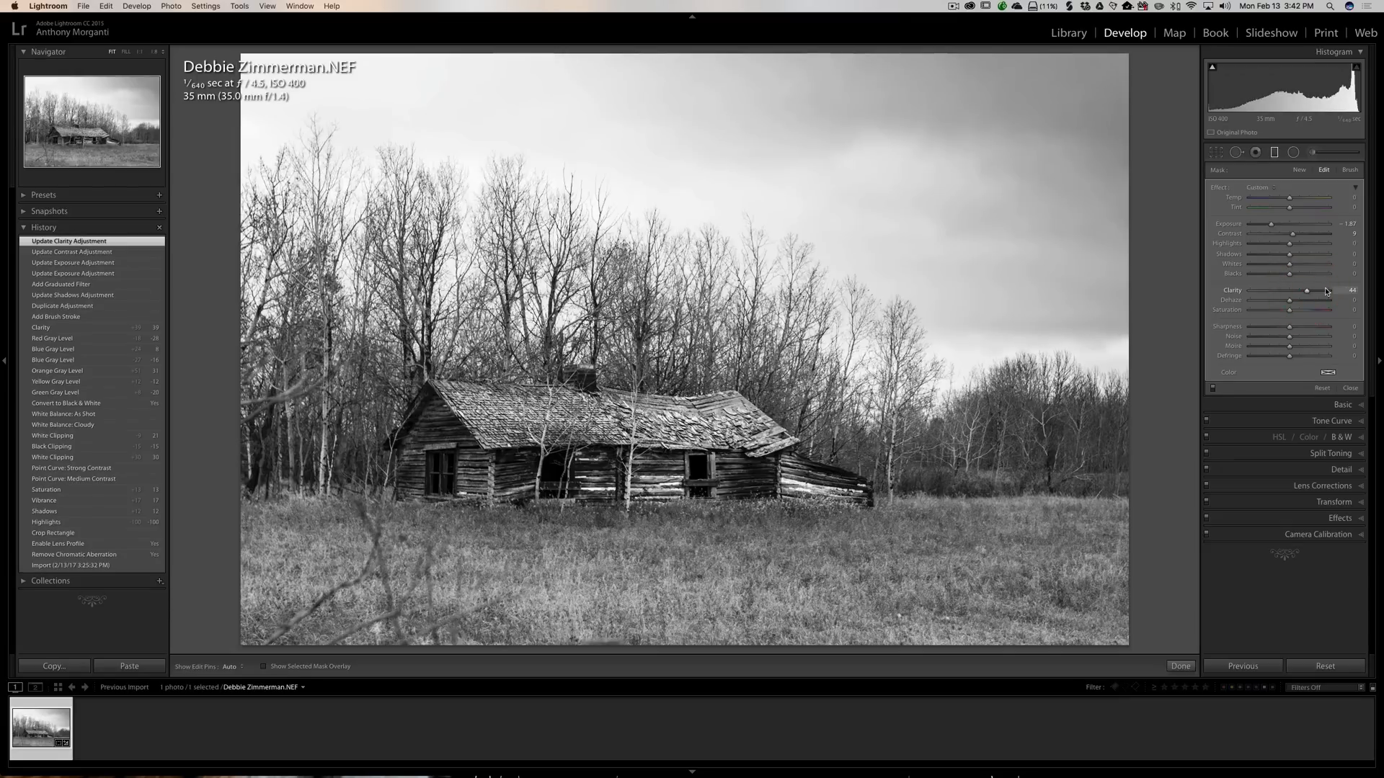
# - Add a second graduated filter from the sky's upper-left corner down to the cabin's left end, with Exposure -1.51 and Clarity 41
pyautogui.click(1299, 170)
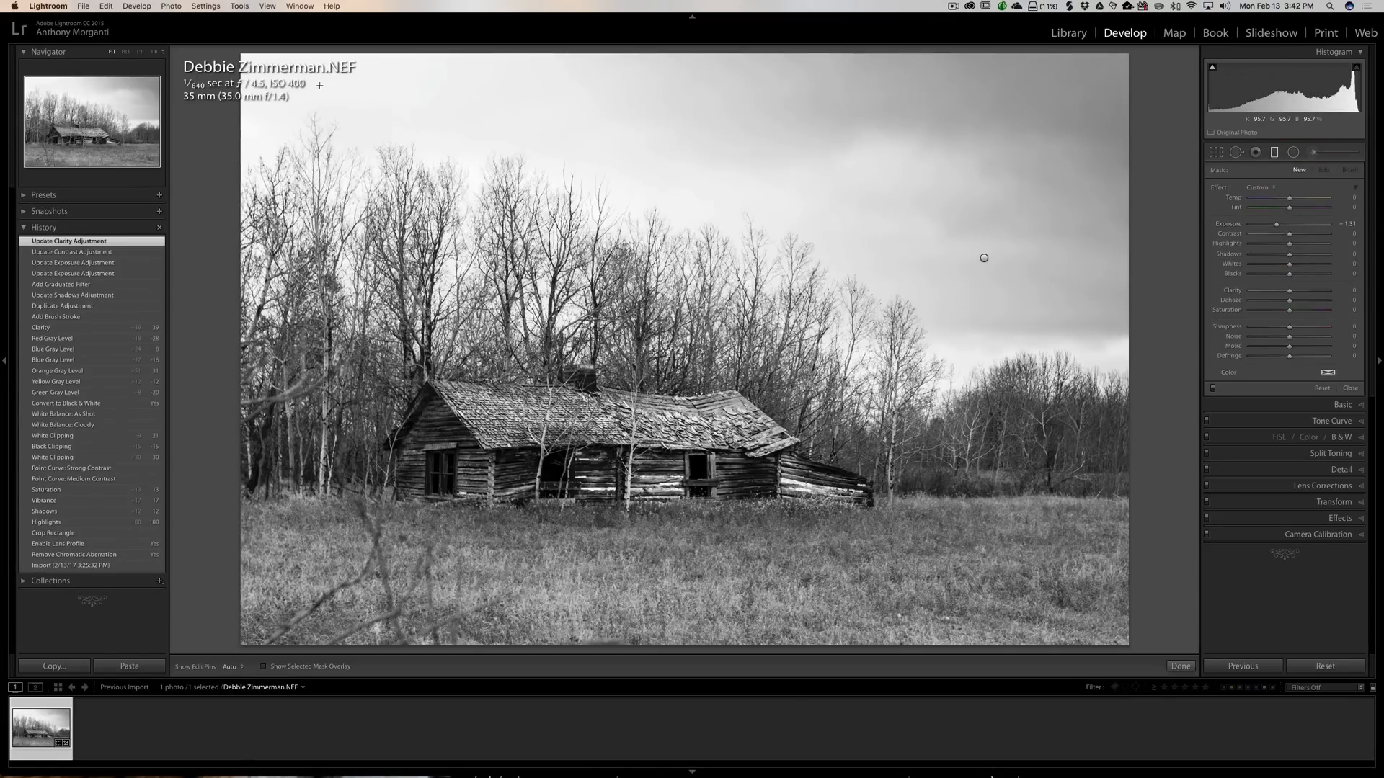
pyautogui.moveTo(319, 85); pyautogui.dragTo(454, 444)
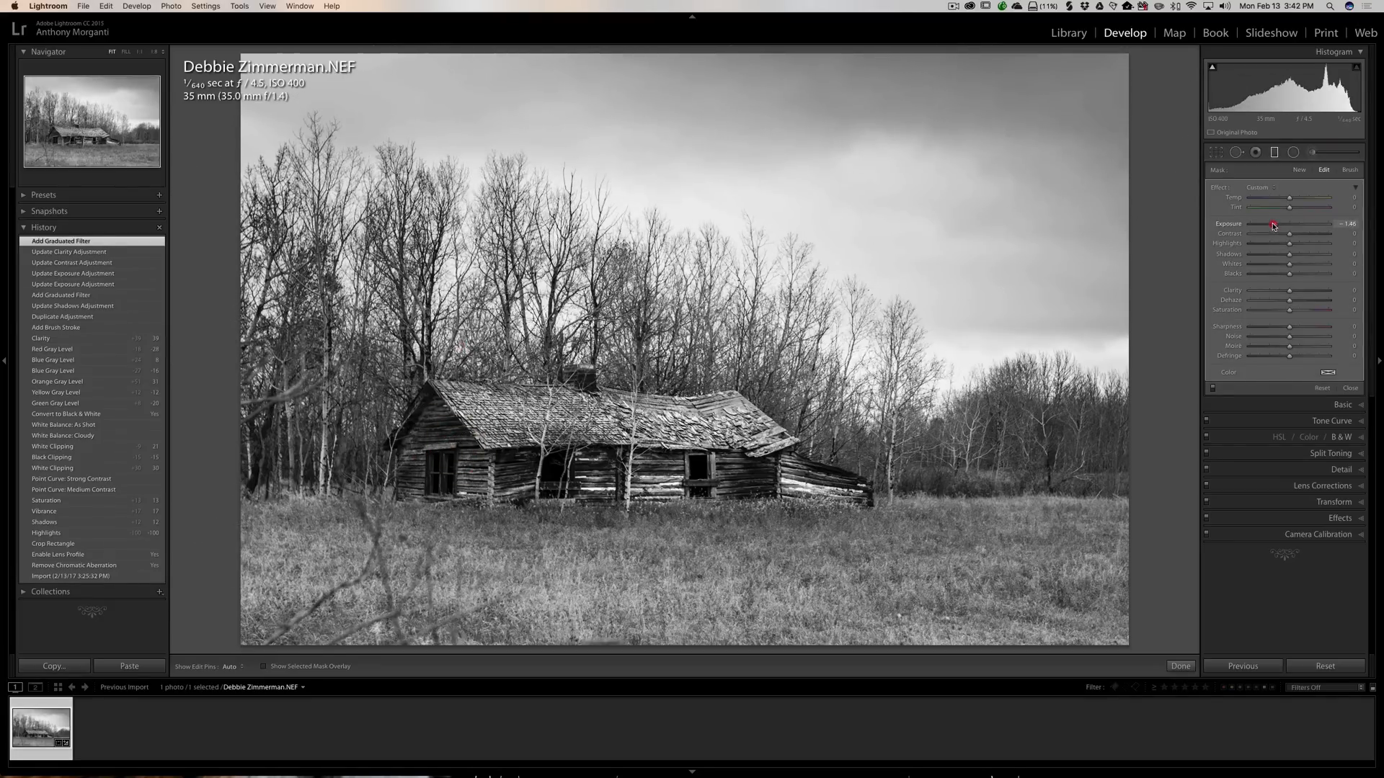
pyautogui.moveTo(1273, 225); pyautogui.dragTo(1272, 226)
pyautogui.moveTo(1272, 226); pyautogui.dragTo(1274, 224)
pyautogui.moveTo(1286, 289); pyautogui.dragTo(1307, 293)
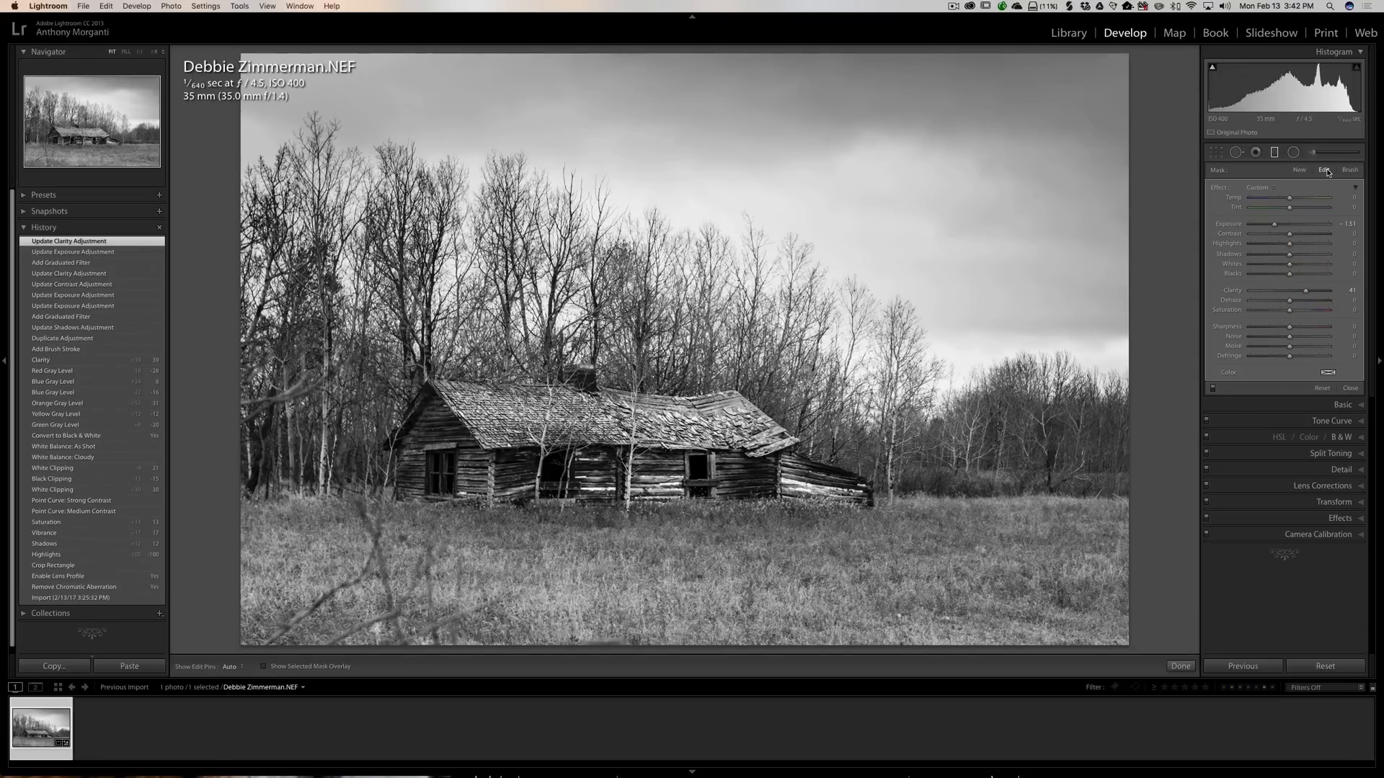
pyautogui.click(1275, 155)
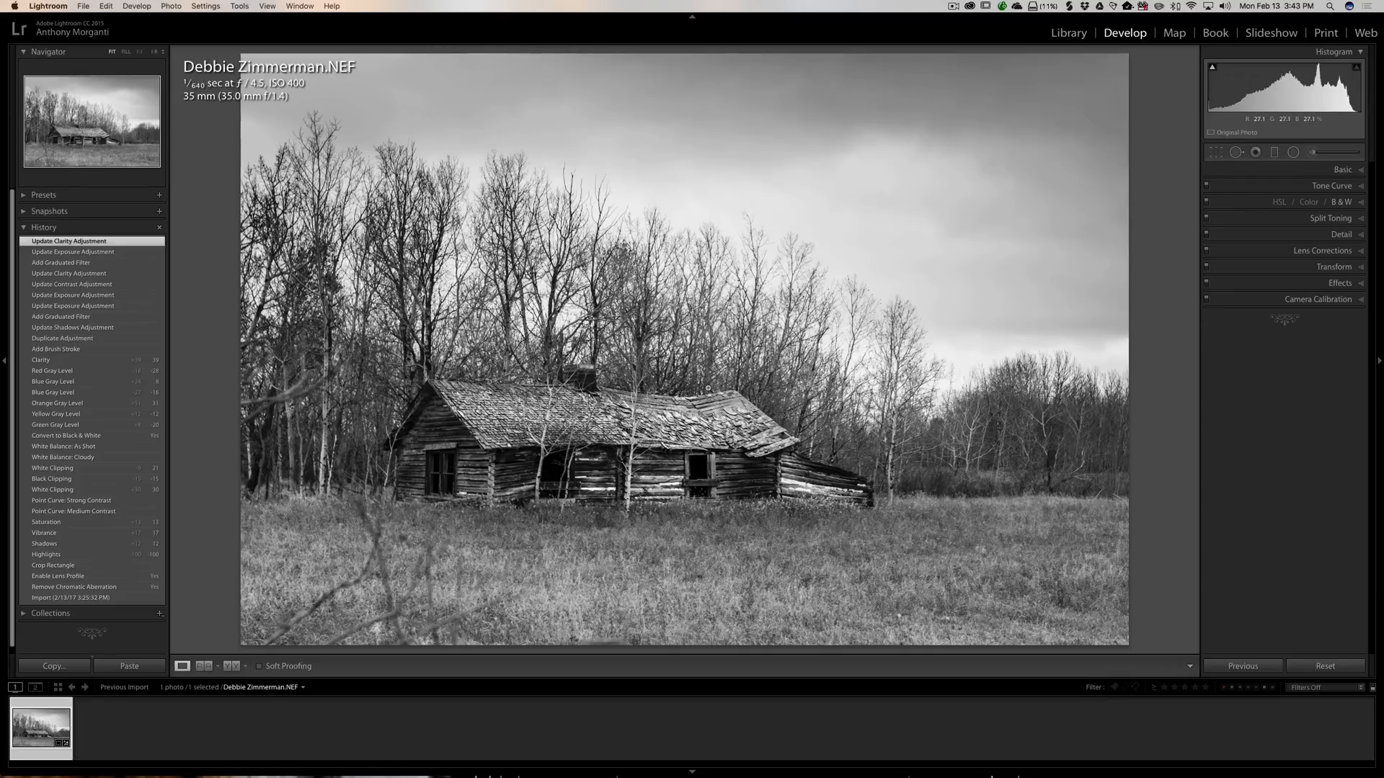
# - Brighten the foreground grass with a new brush adjustment at Exposure 1.61, reducing the brush to size 12 near the cabin
pyautogui.click(1312, 153)
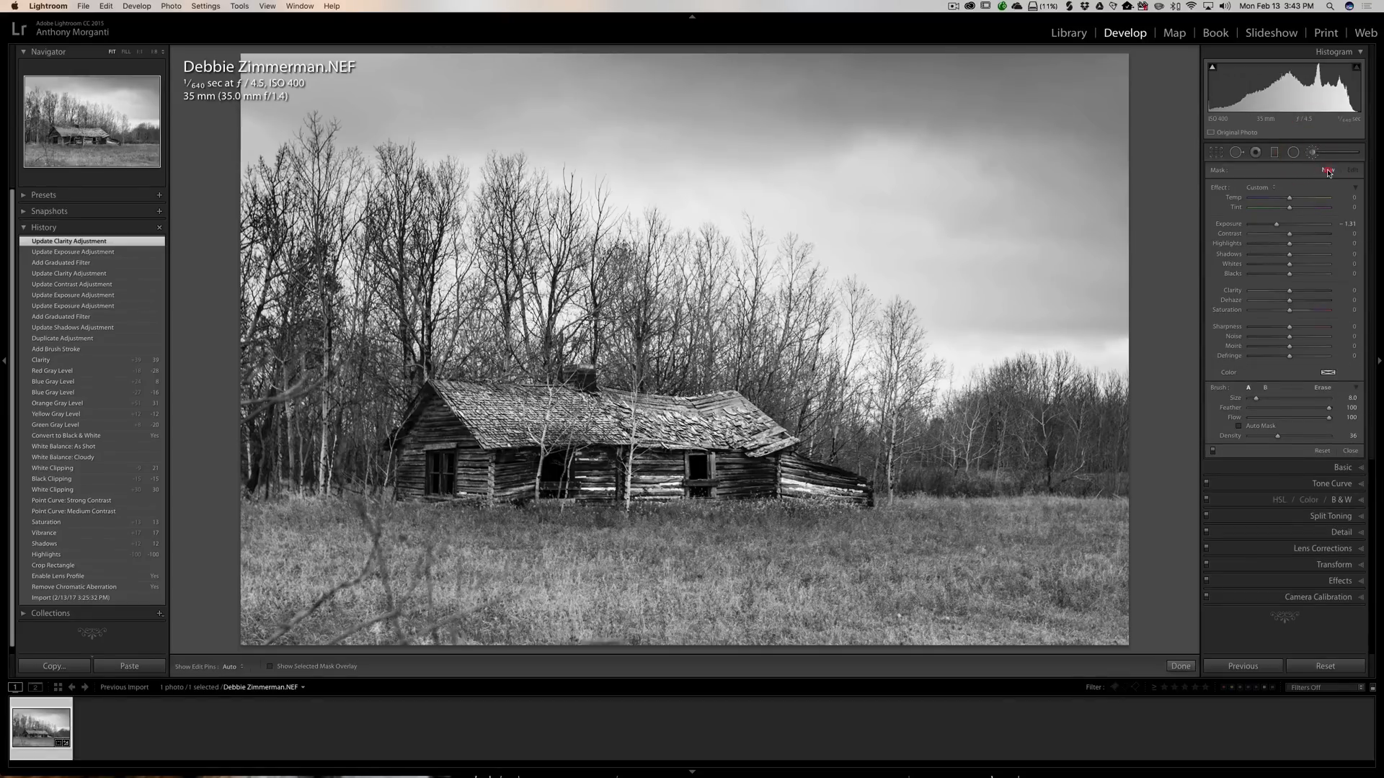
pyautogui.click(1329, 172)
pyautogui.doubleClick(1219, 189)
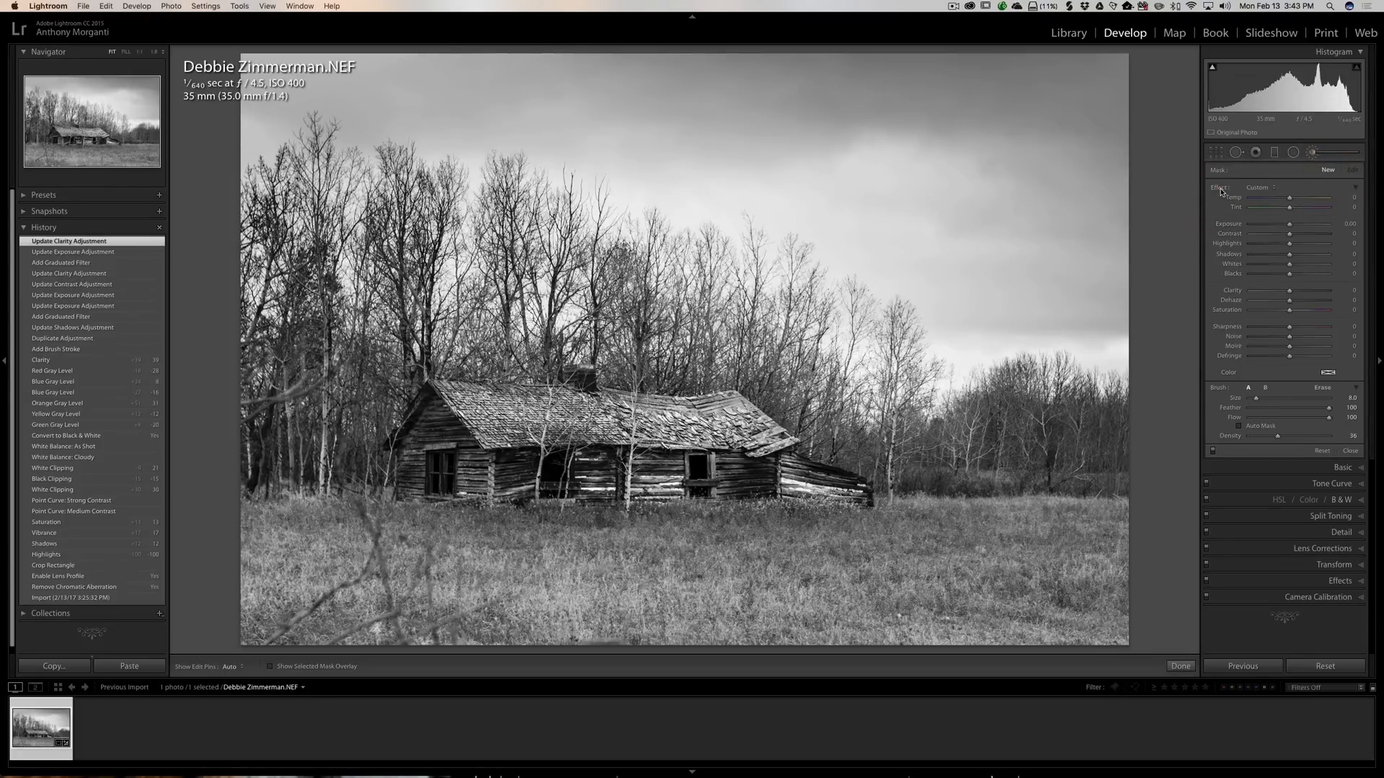
pyautogui.moveTo(1290, 226); pyautogui.dragTo(1305, 226)
pyautogui.press(']')
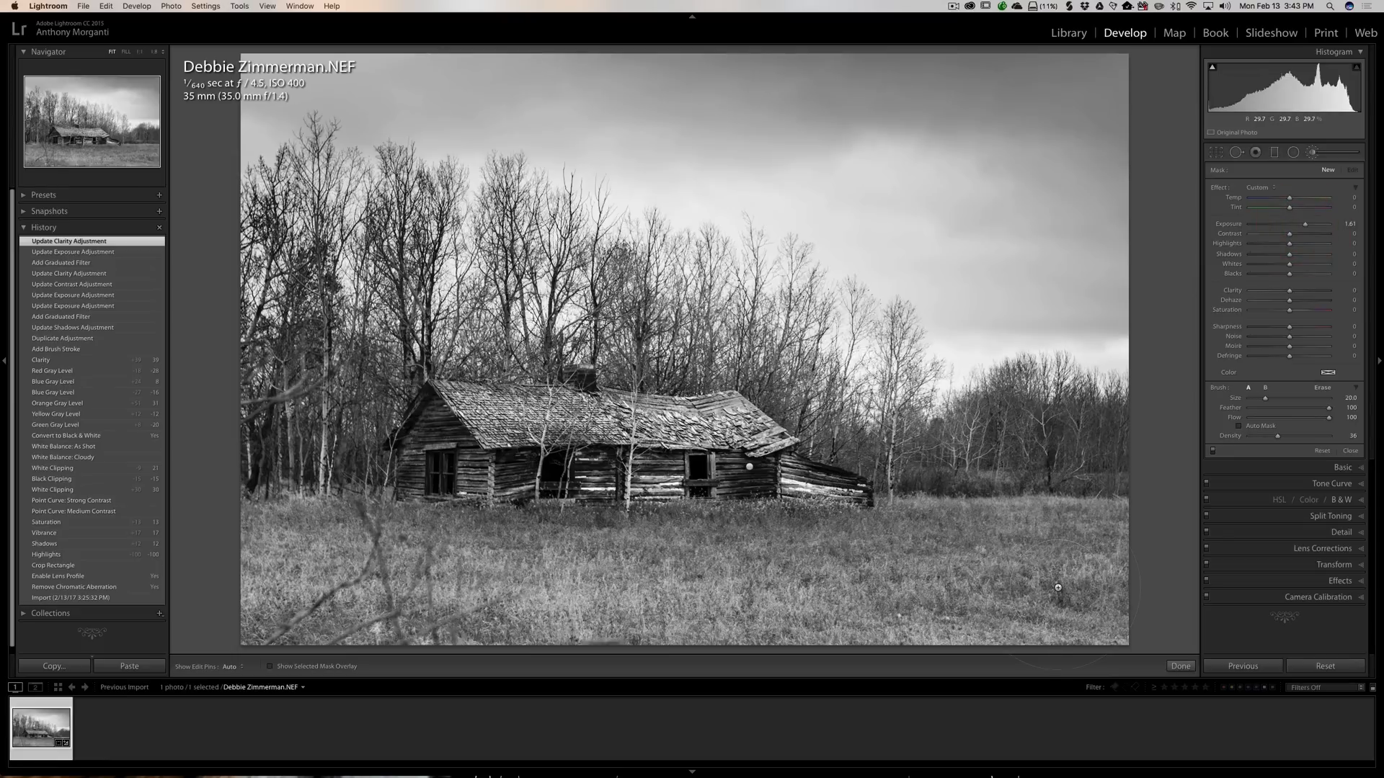
pyautogui.press('[')
pyautogui.moveTo(1103, 618)
pyautogui.mouseDown()
pyautogui.moveTo(877, 556)
pyautogui.moveTo(801, 553)
pyautogui.moveTo(735, 524)
pyautogui.moveTo(637, 525)
pyautogui.mouseUp()
pyautogui.press('[')
pyautogui.press('[')
pyautogui.press('[')
pyautogui.press('[')
pyautogui.press('h')
pyautogui.moveTo(642, 525); pyautogui.dragTo(532, 523)
pyautogui.press('h')
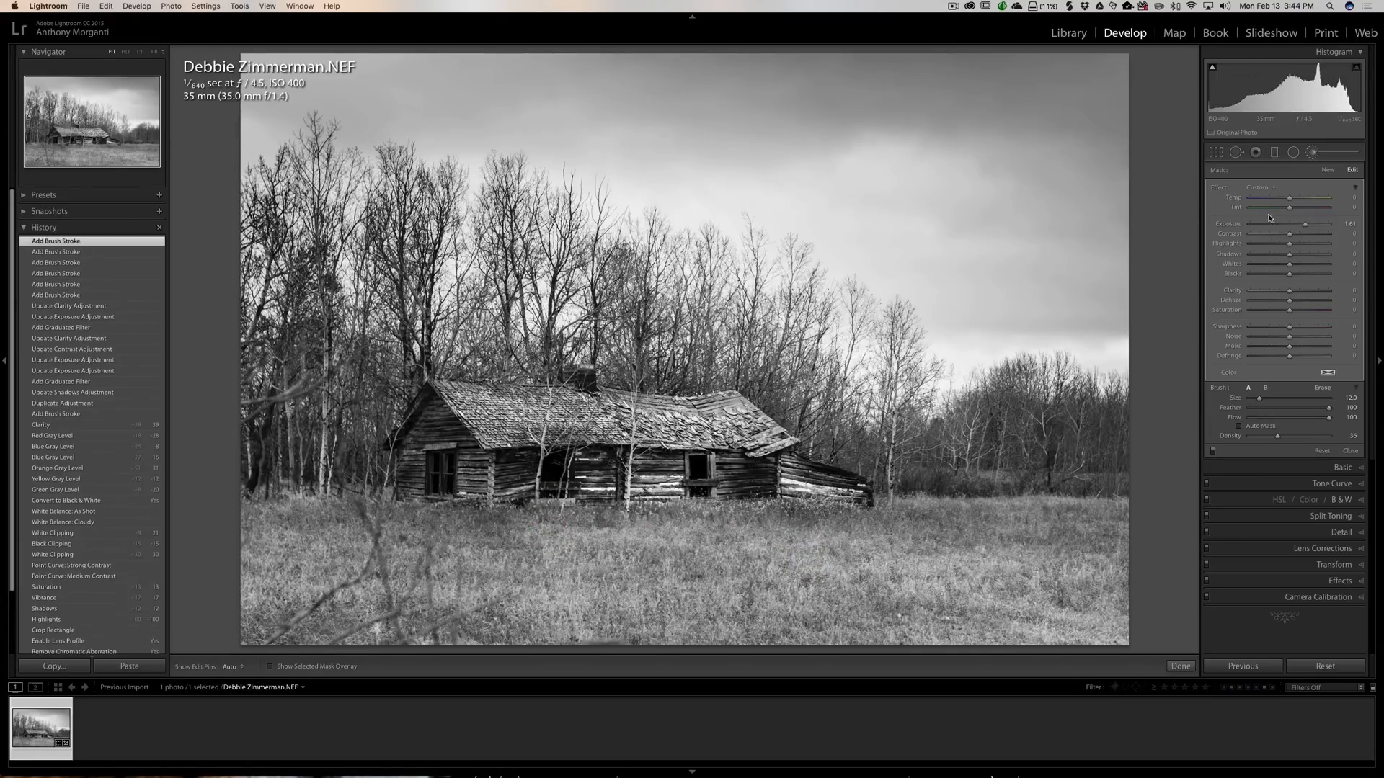
# - Darken patches of the foreground grass with a new brush adjustment at Exposure -0.74 and brush size 9
pyautogui.click(1328, 169)
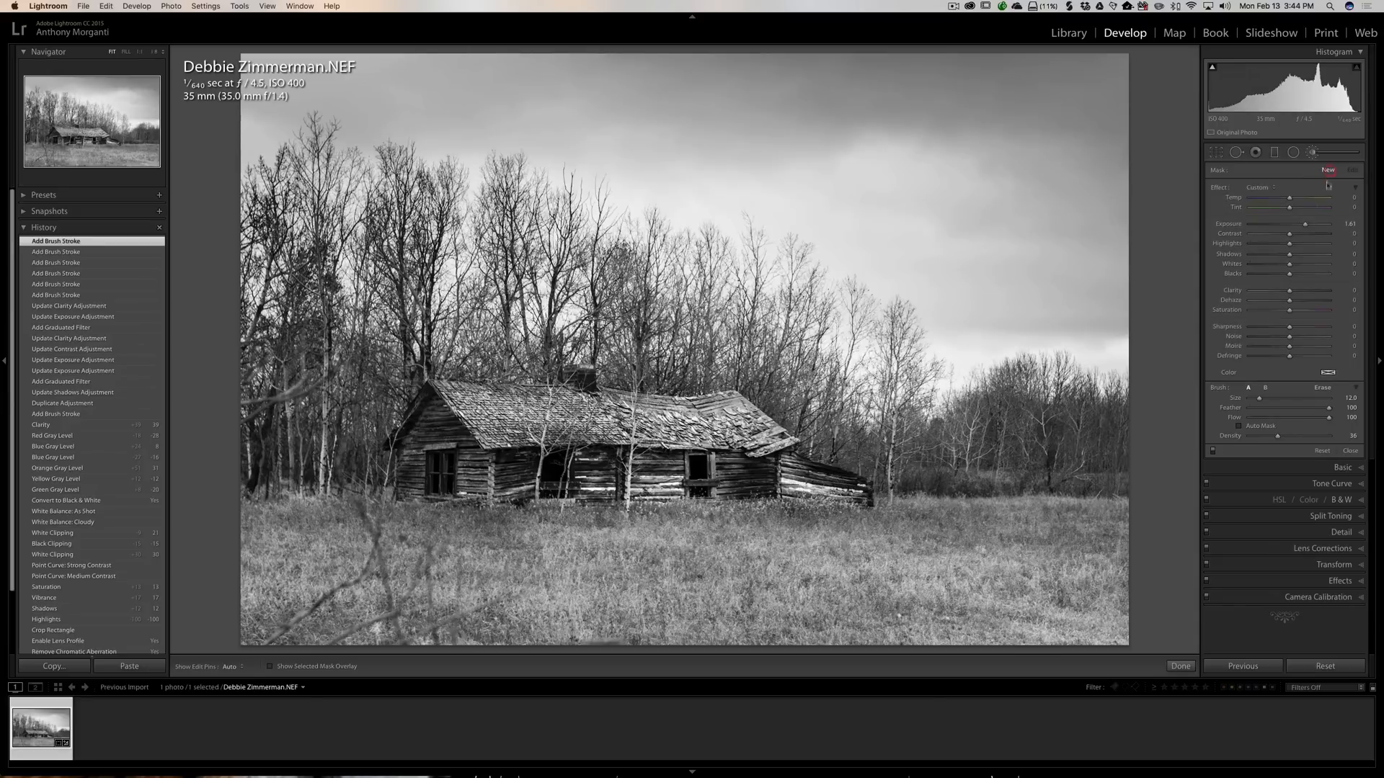
pyautogui.moveTo(1304, 224); pyautogui.dragTo(1281, 225)
pyautogui.press('[')
pyautogui.press('[')
pyautogui.press('[')
pyautogui.press('h')
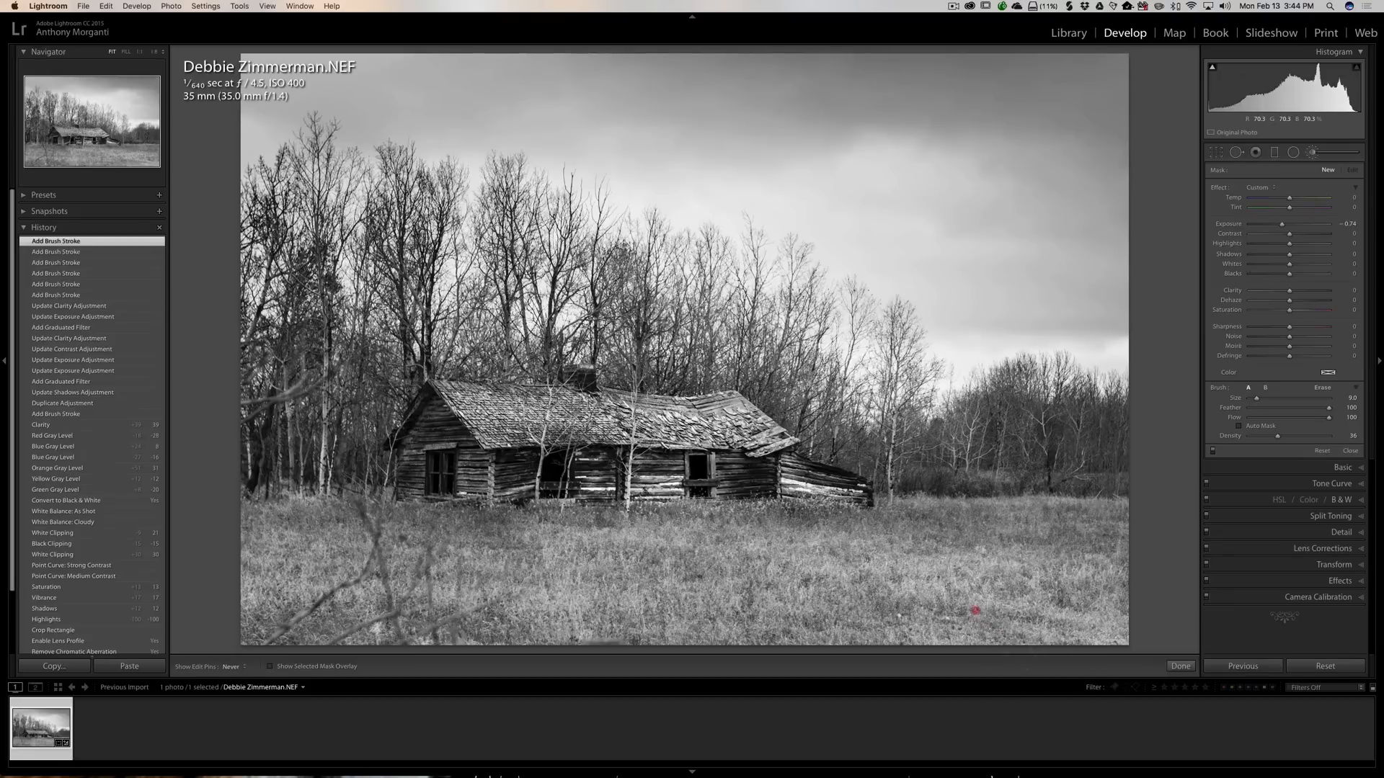
pyautogui.moveTo(652, 583); pyautogui.dragTo(865, 556)
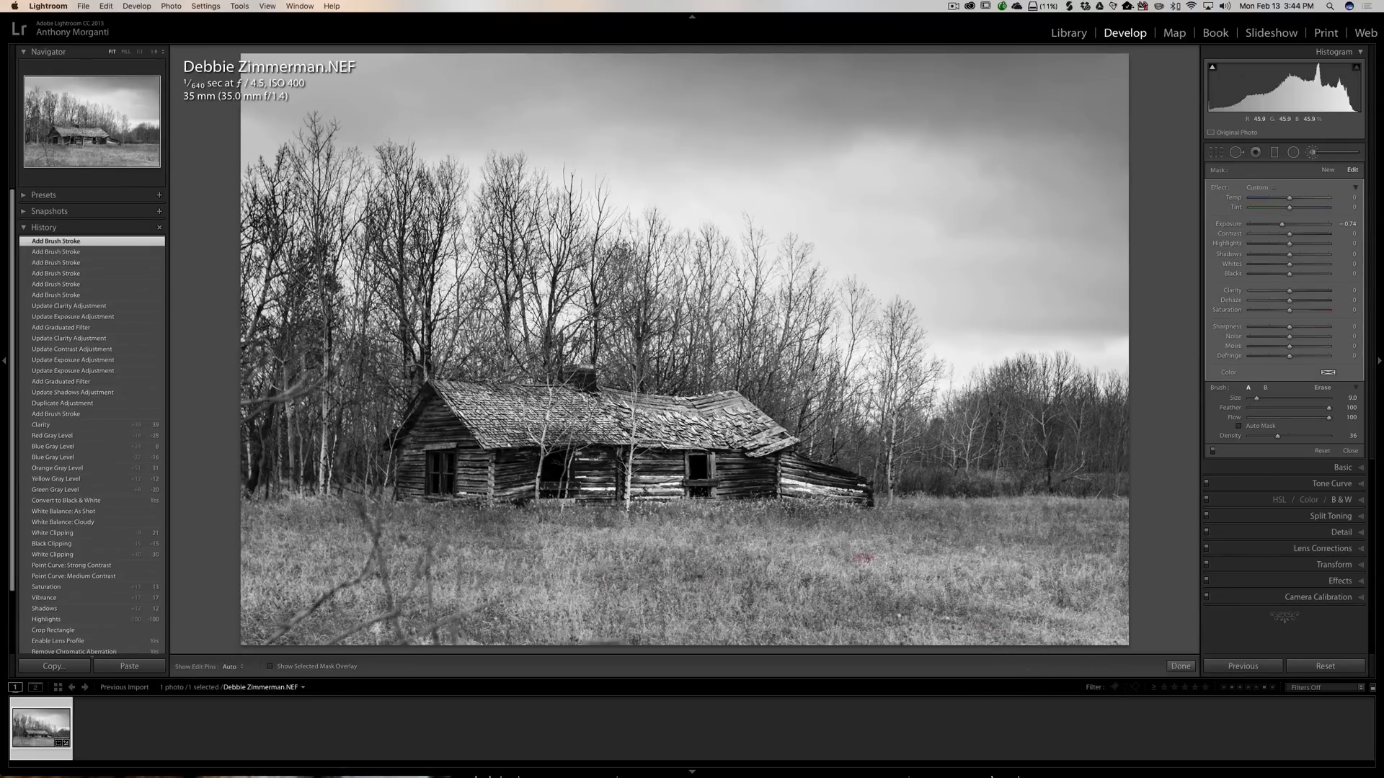
pyautogui.moveTo(949, 544); pyautogui.dragTo(920, 537)
pyautogui.press('h')
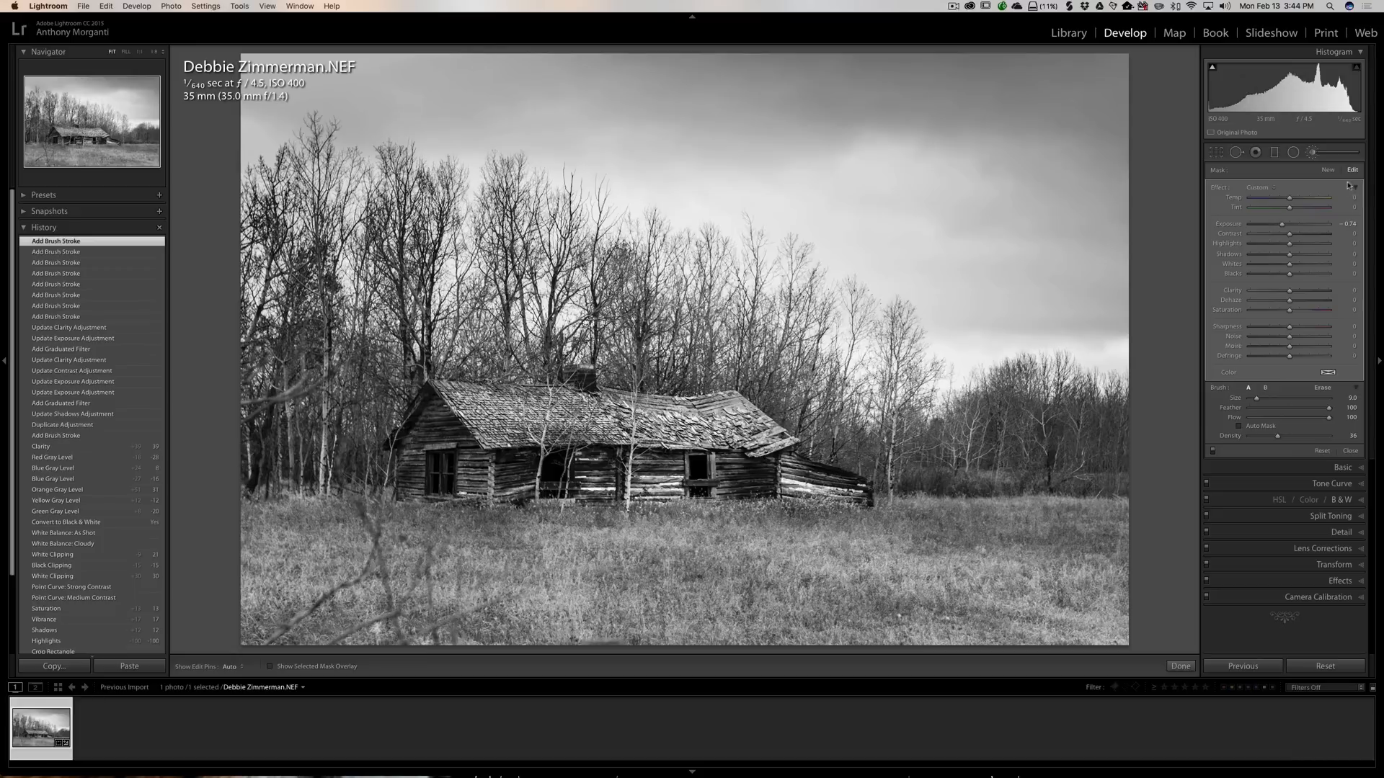
pyautogui.click(1313, 157)
# - Inspect the cabin up close and set the Sharpening amount to 64
pyautogui.click(1339, 283)
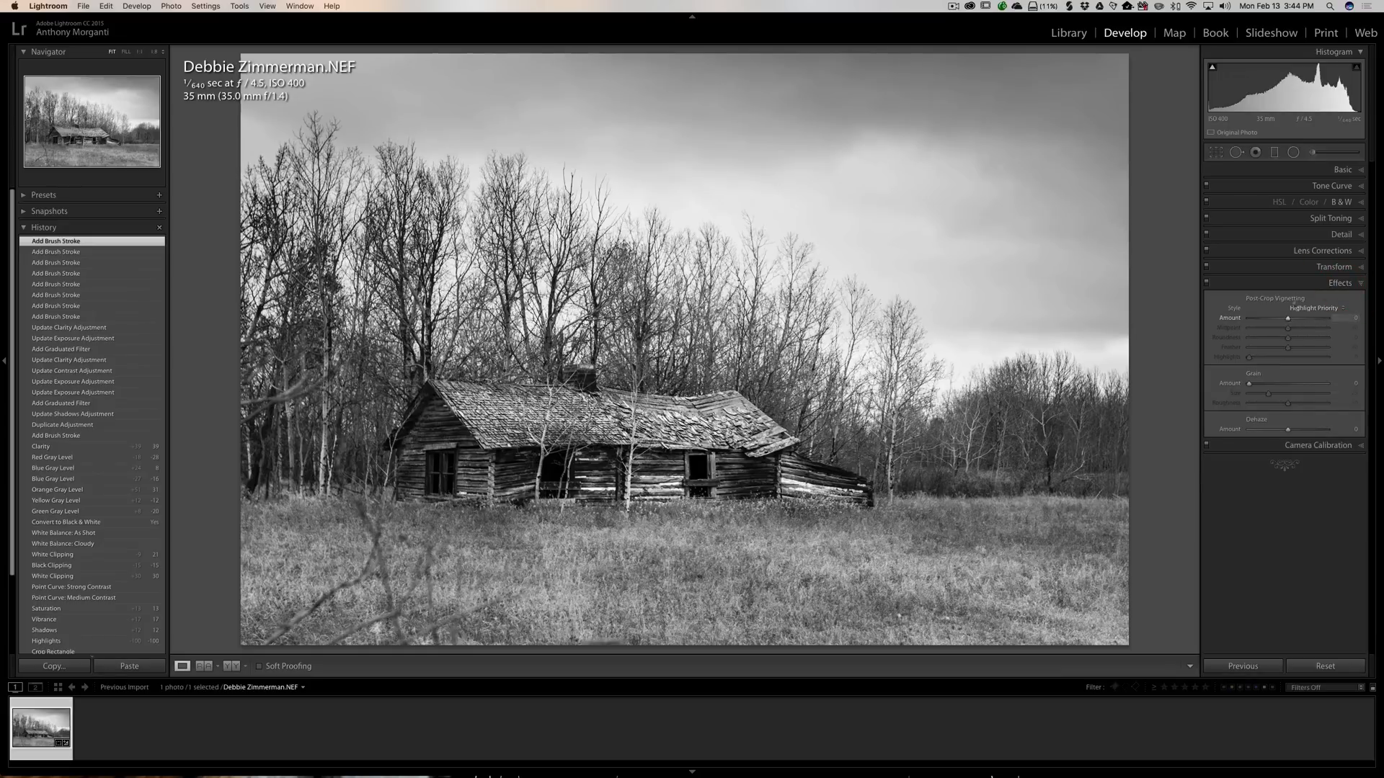
pyautogui.click(1340, 234)
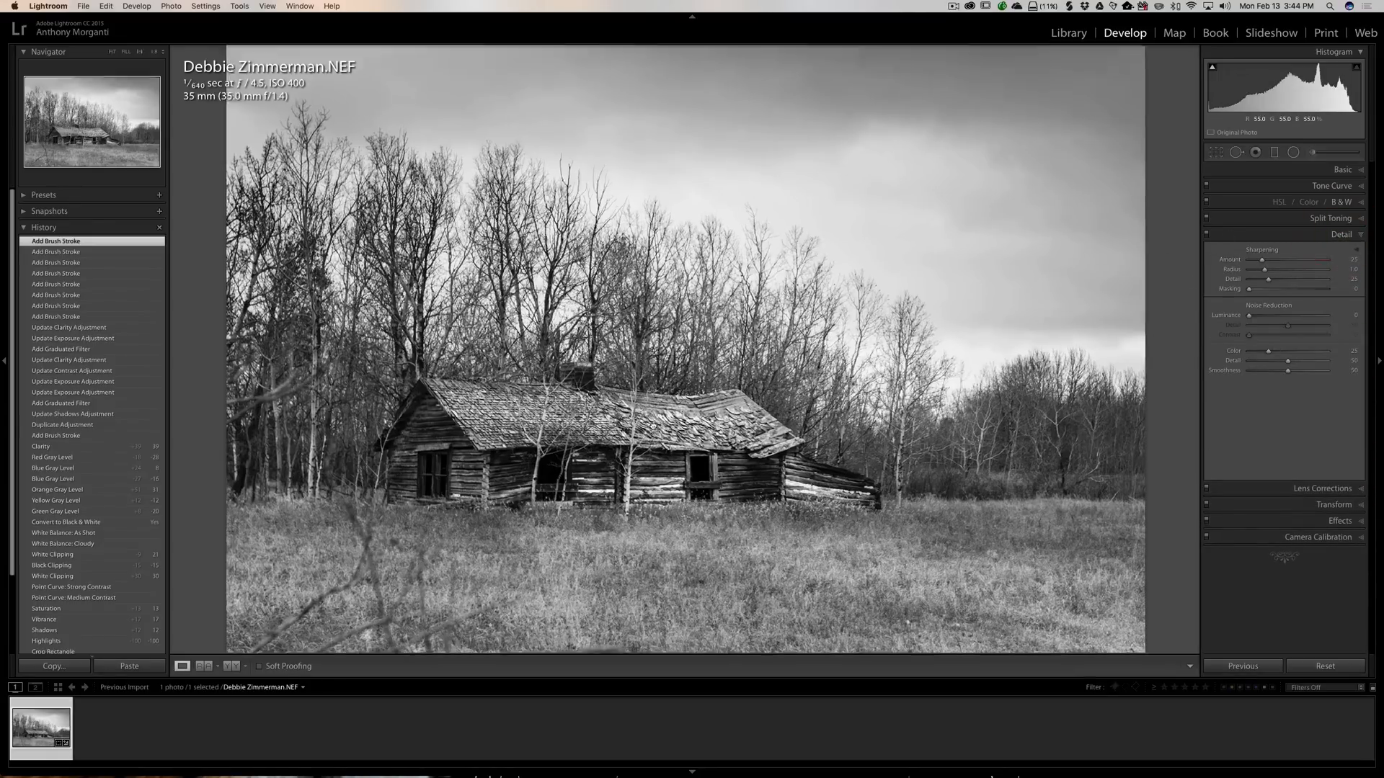
pyautogui.moveTo(659, 425); pyautogui.dragTo(751, 282)
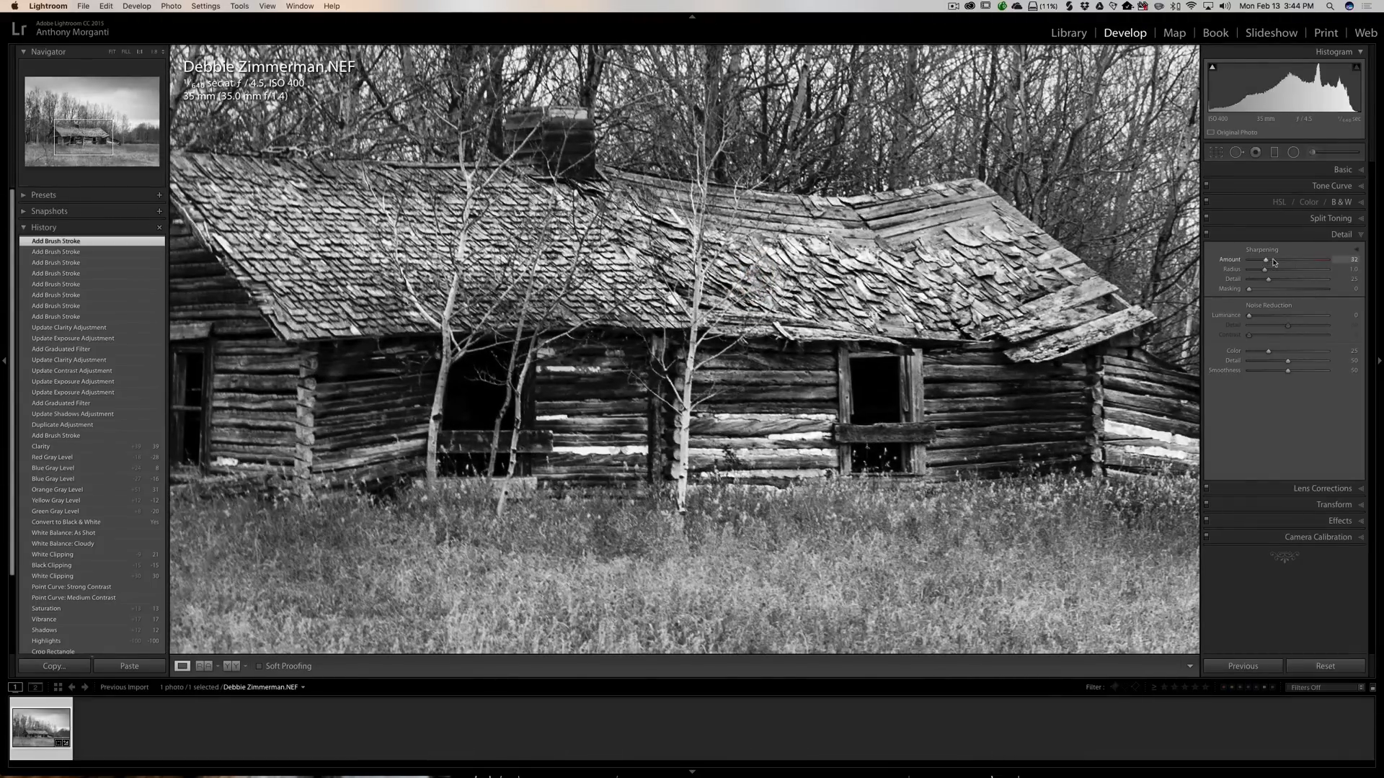
pyautogui.moveTo(1262, 260); pyautogui.dragTo(1282, 261)
pyautogui.moveTo(1281, 258); pyautogui.dragTo(1281, 258)
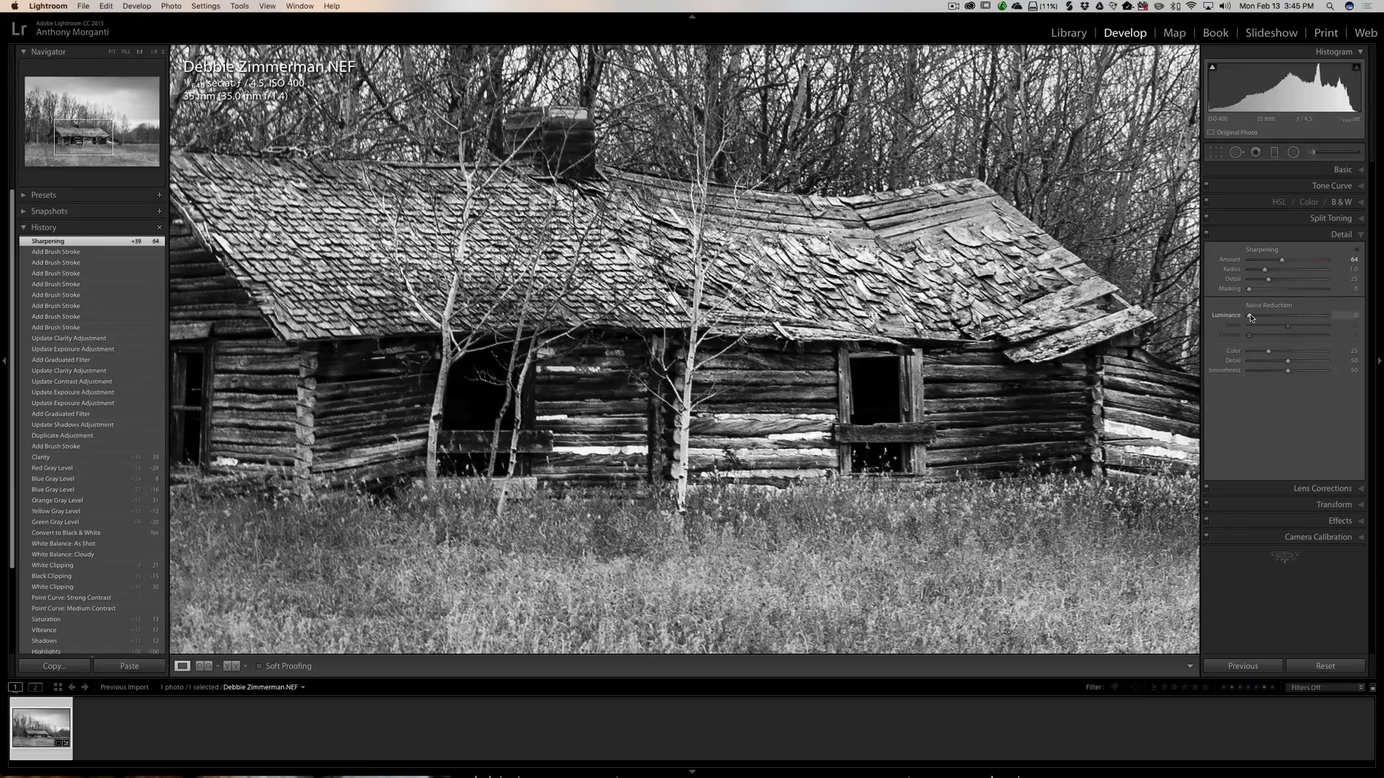
# - Try Luminance noise reduction at 51 with Sharpening at 0, and return Luminance to 0 and Sharpening to 25
pyautogui.moveTo(1250, 318); pyautogui.dragTo(1288, 317)
pyautogui.moveTo(1281, 260); pyautogui.dragTo(1209, 272)
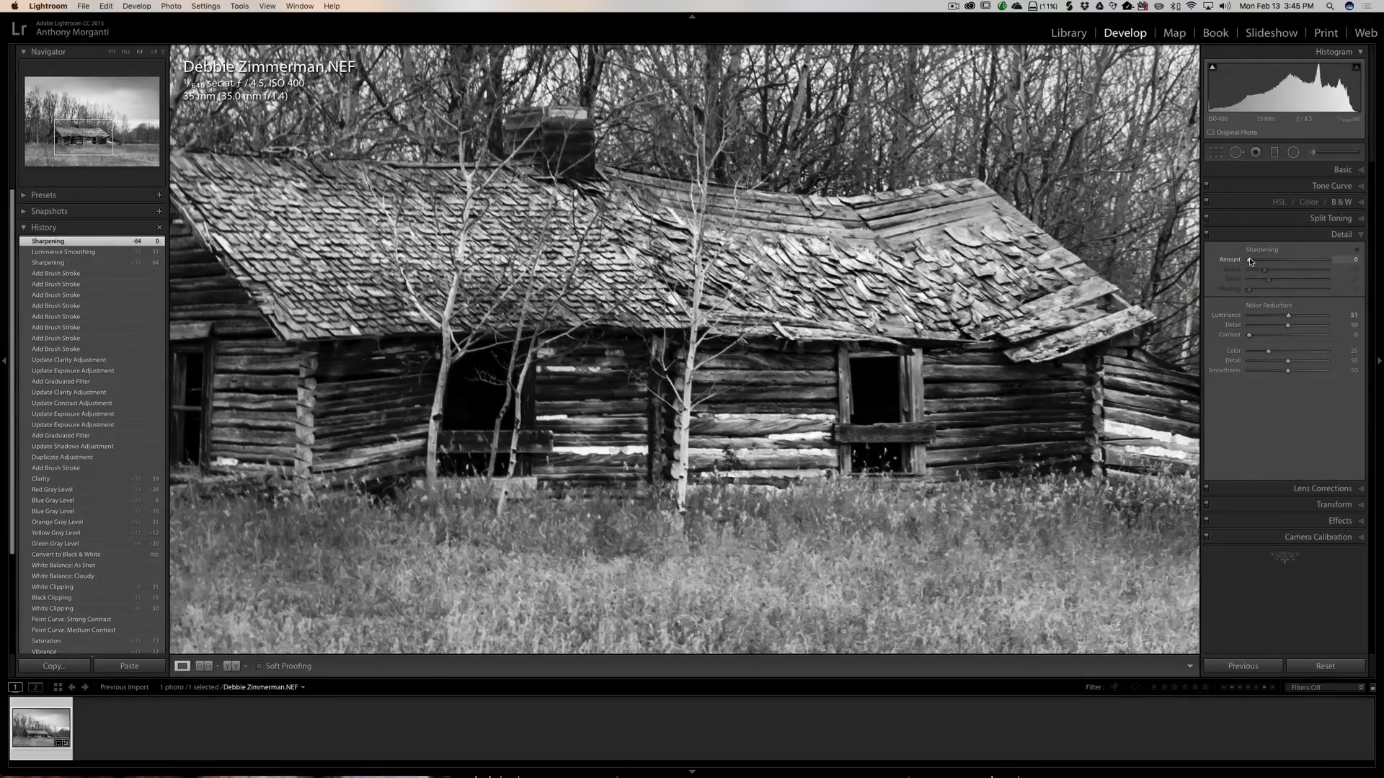
pyautogui.moveTo(1248, 259)
pyautogui.mouseDown()
pyautogui.moveTo(1277, 261)
pyautogui.moveTo(1259, 262)
pyautogui.mouseUp()
pyautogui.doubleClick(1234, 258)
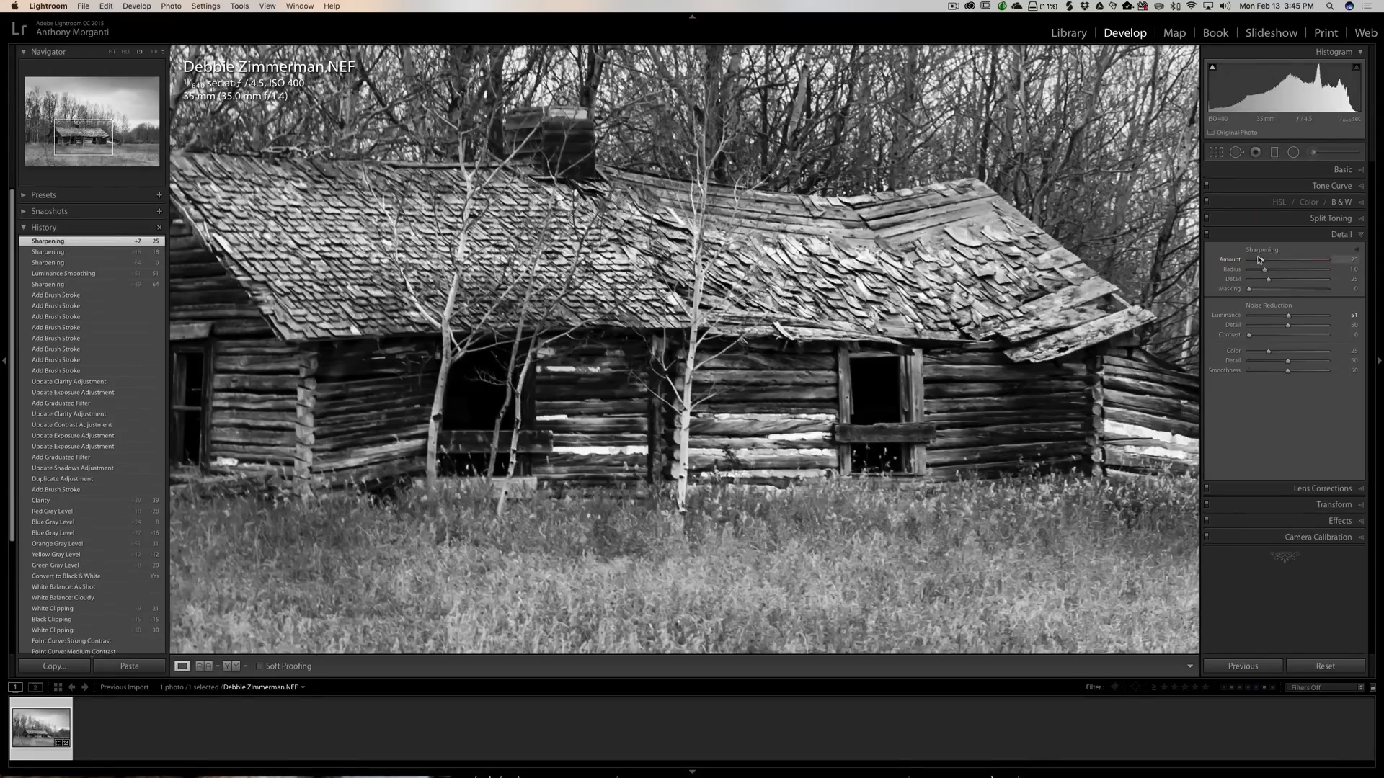
pyautogui.moveTo(1288, 315); pyautogui.dragTo(1248, 317)
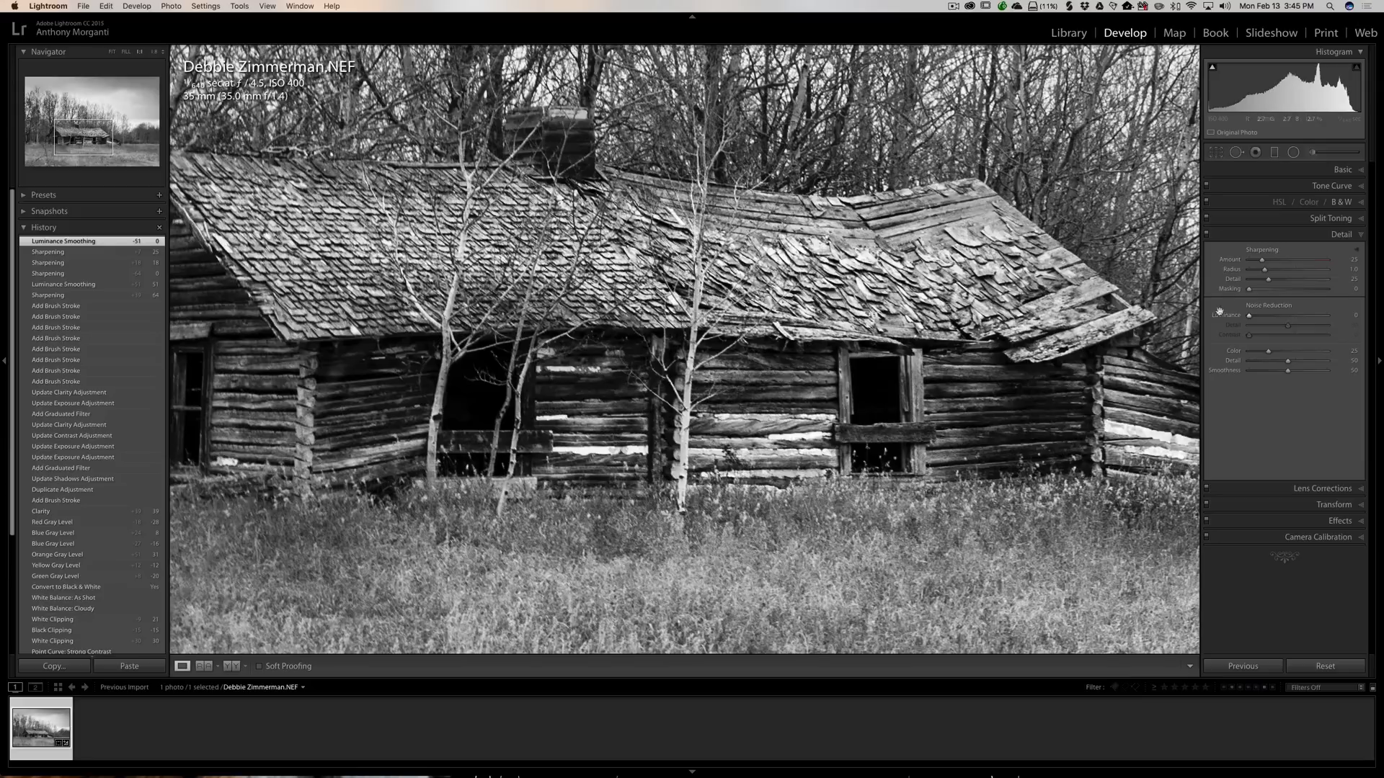
# - Set Luminance noise reduction to 58 and the Sharpening amount to 68
pyautogui.moveTo(1249, 315); pyautogui.dragTo(1299, 318)
pyautogui.moveTo(1295, 318); pyautogui.dragTo(1291, 319)
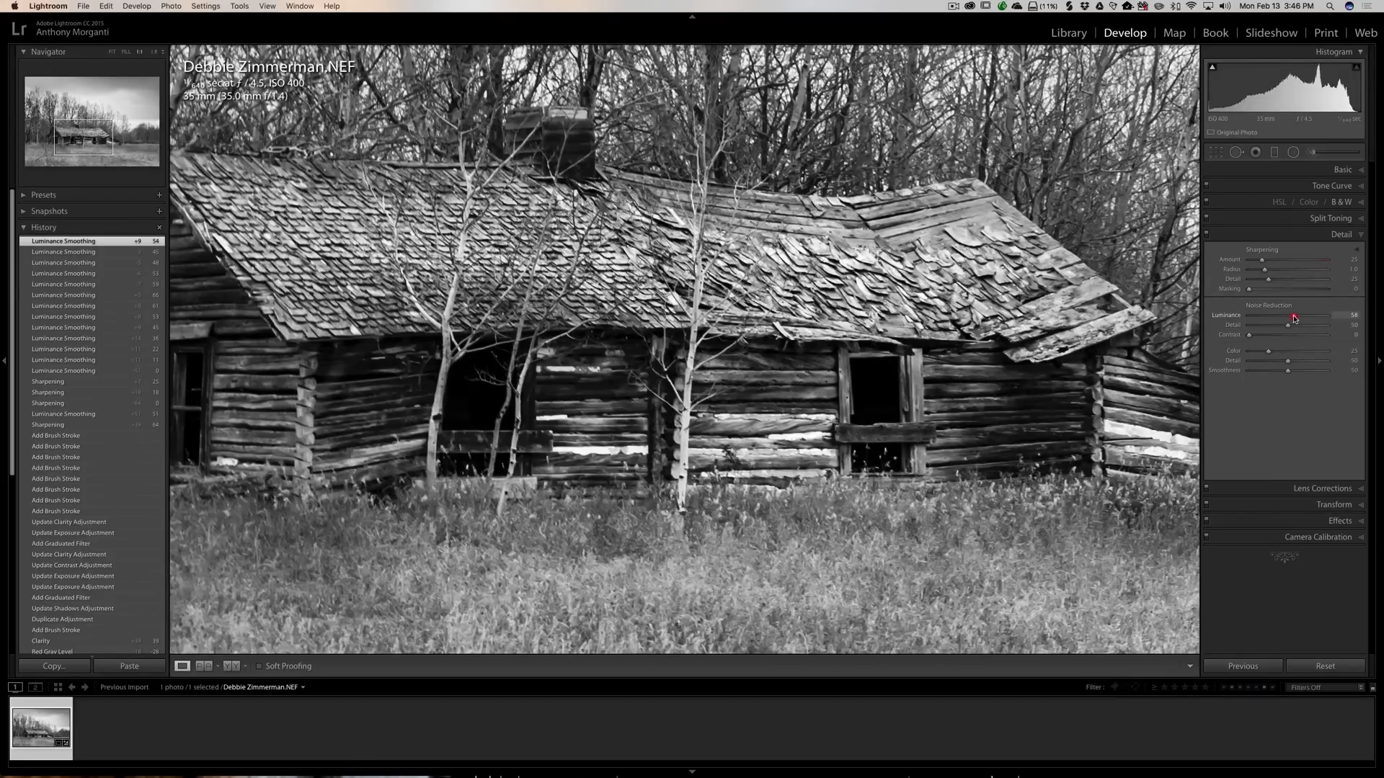
pyautogui.moveTo(1293, 318); pyautogui.dragTo(1293, 318)
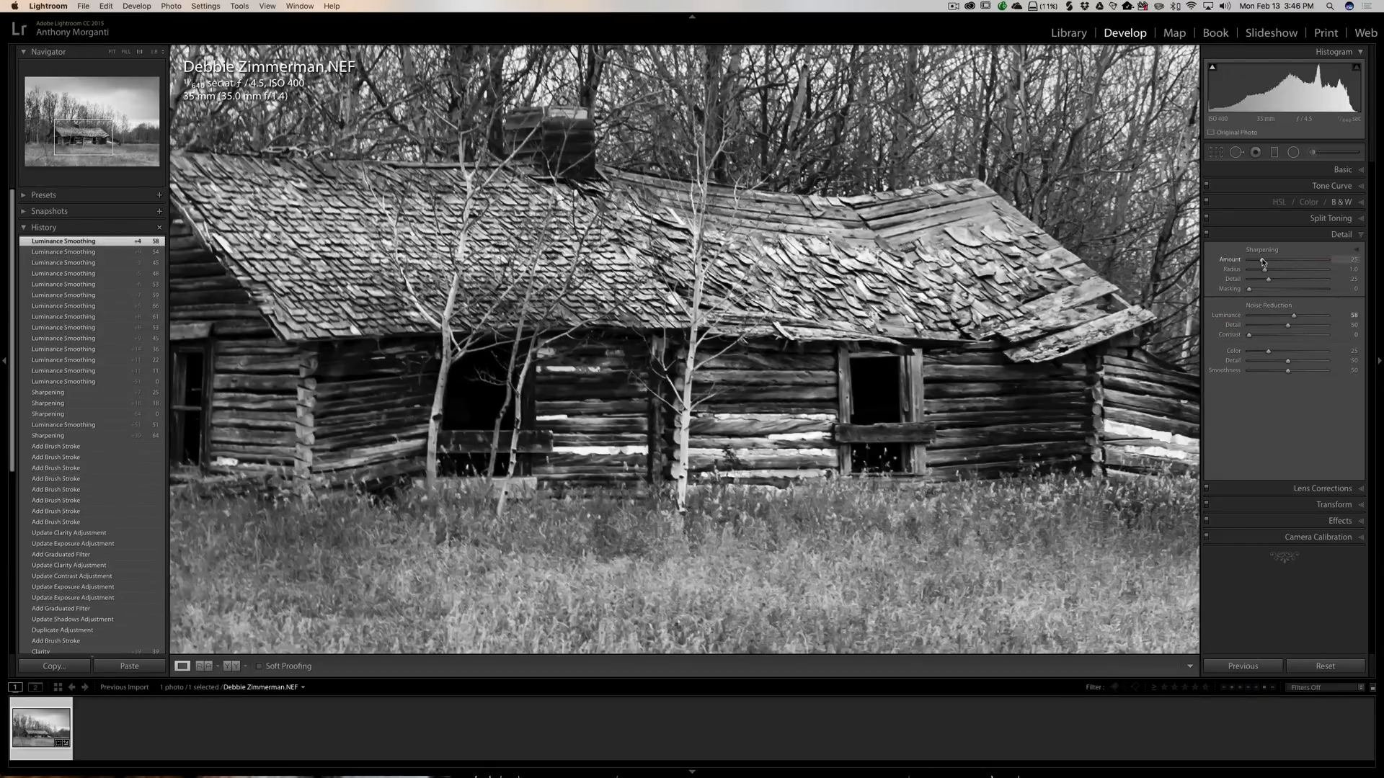
pyautogui.moveTo(1262, 260); pyautogui.dragTo(1285, 261)
pyautogui.moveTo(1284, 260); pyautogui.dragTo(1284, 260)
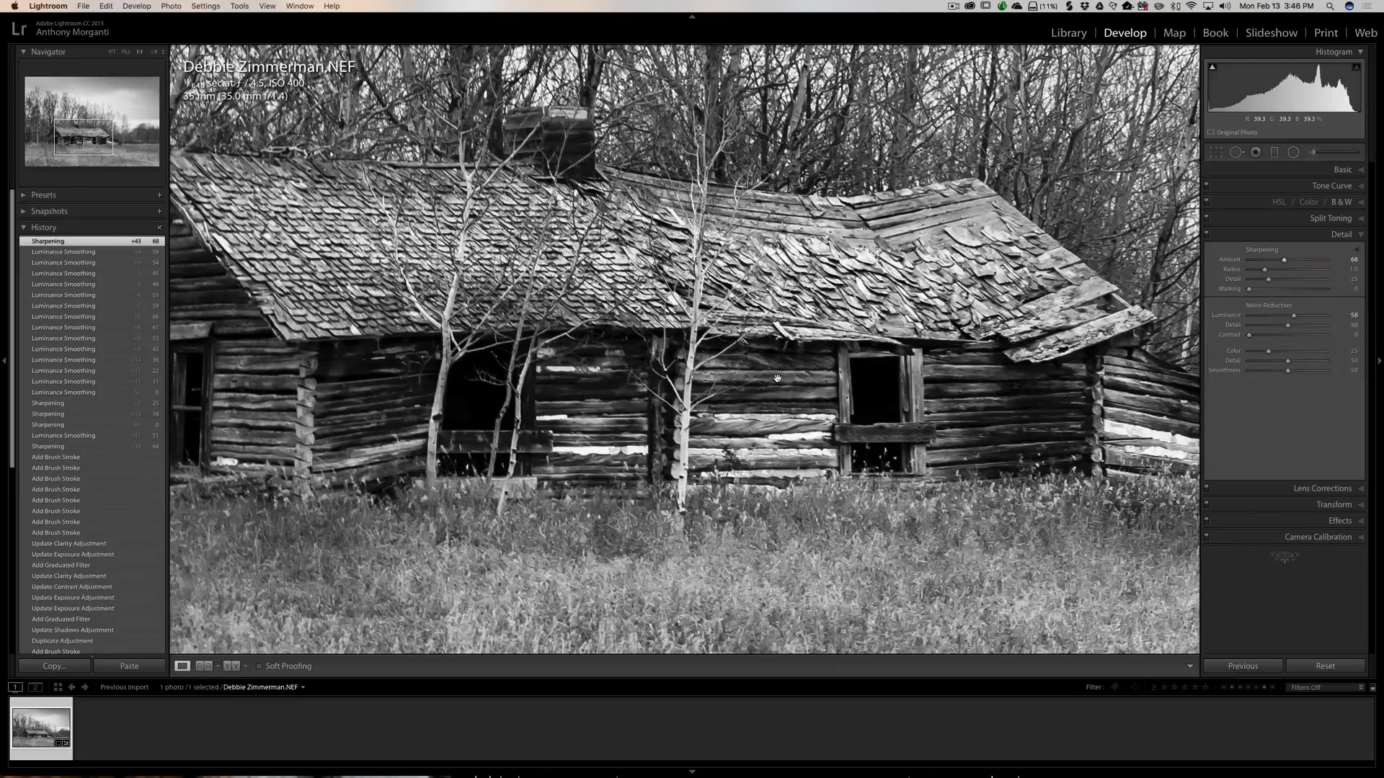
# - Check the cabin and grass up close, reduce the Sharpening amount to 45, and return to the whole photo
pyautogui.scroll(-3, 986, 276)
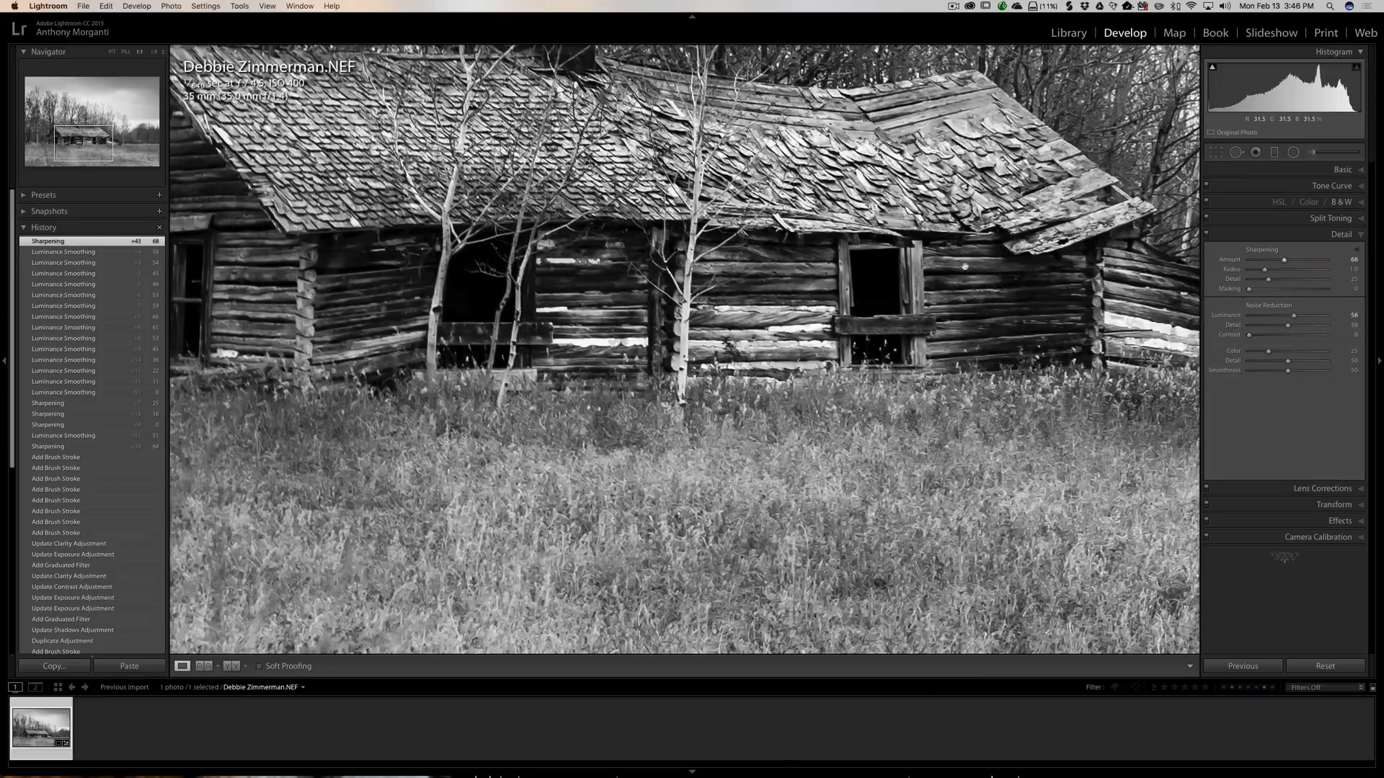
pyautogui.scroll(2, 958, 271)
pyautogui.scroll(3, 956, 278)
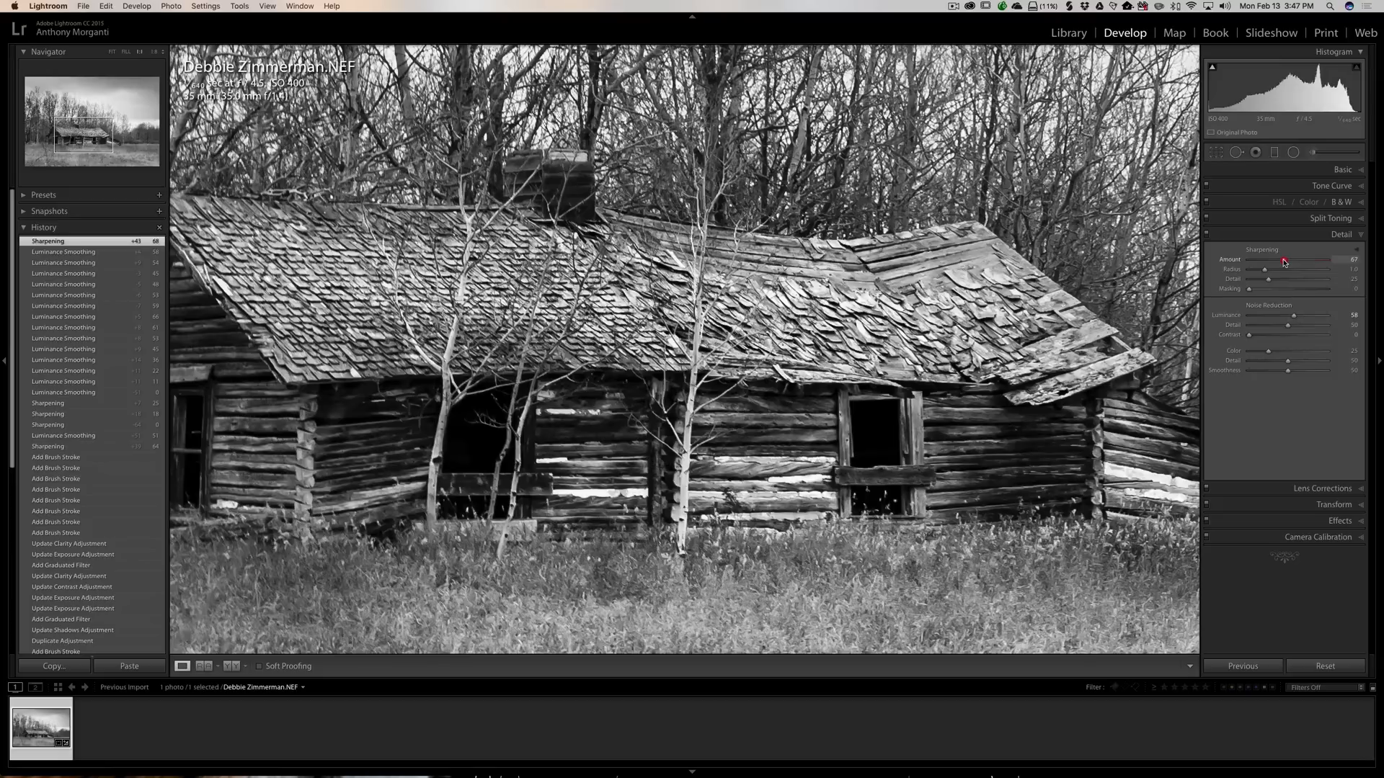
pyautogui.moveTo(1283, 261); pyautogui.dragTo(1272, 261)
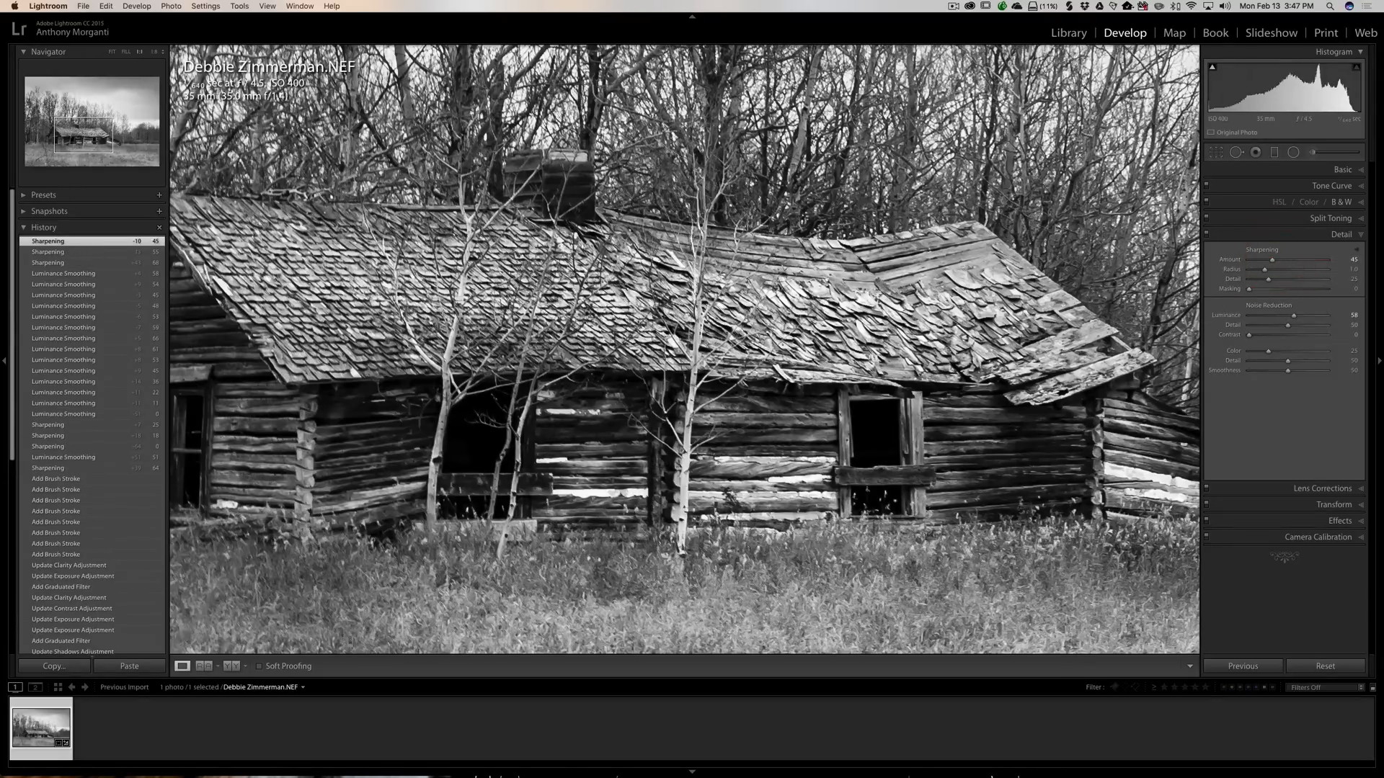
pyautogui.click(783, 396)
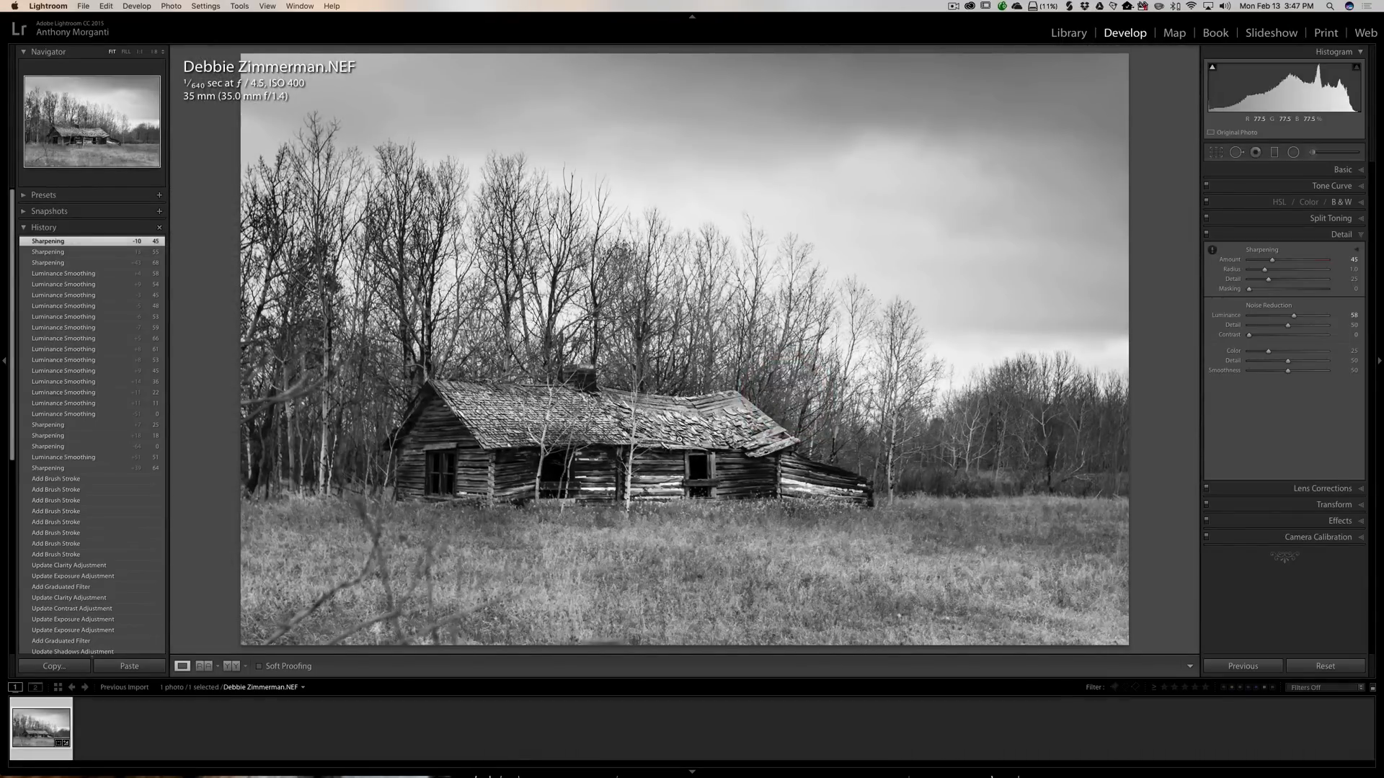
# - Add a post-crop vignette with an Amount of -12 in Highlight Priority style
pyautogui.click(1311, 235)
pyautogui.click(1326, 282)
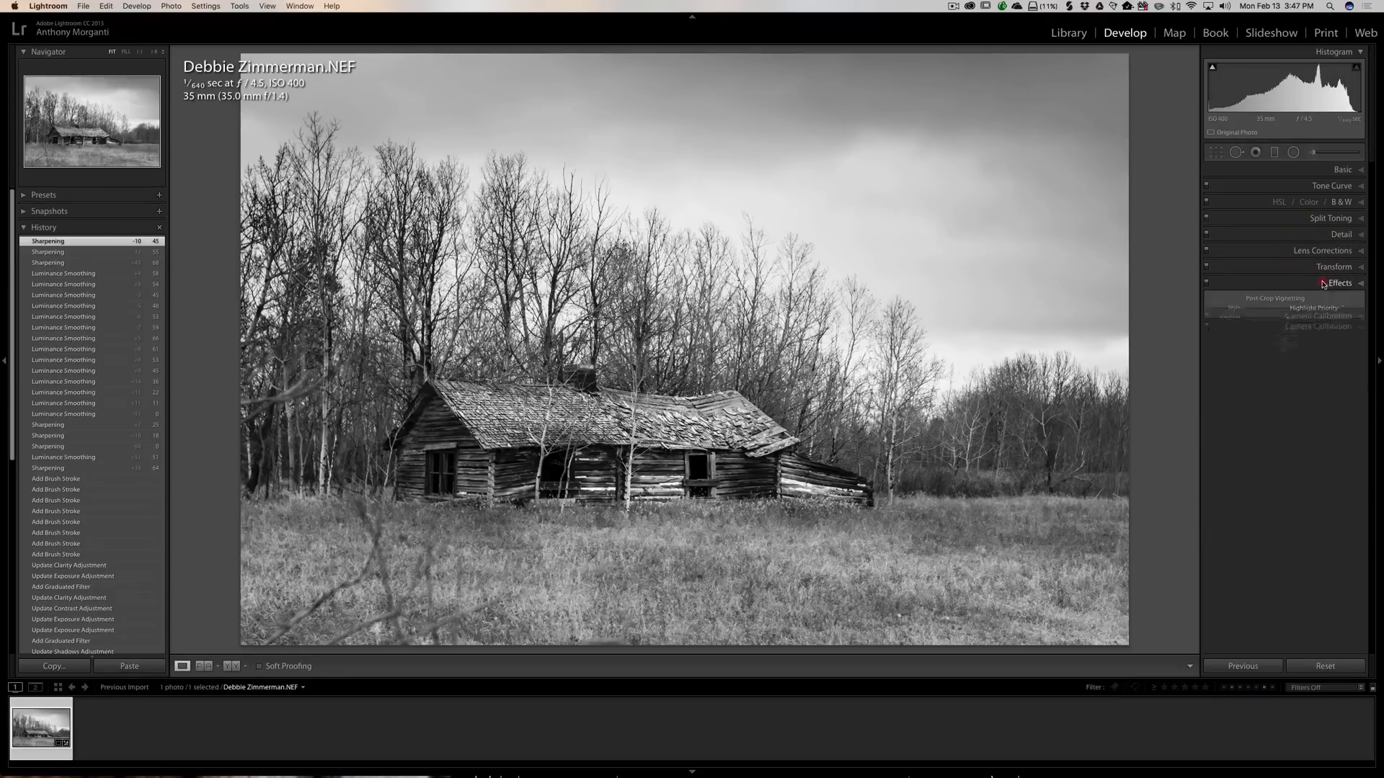
pyautogui.moveTo(1287, 320); pyautogui.dragTo(1283, 318)
pyautogui.click(1308, 287)
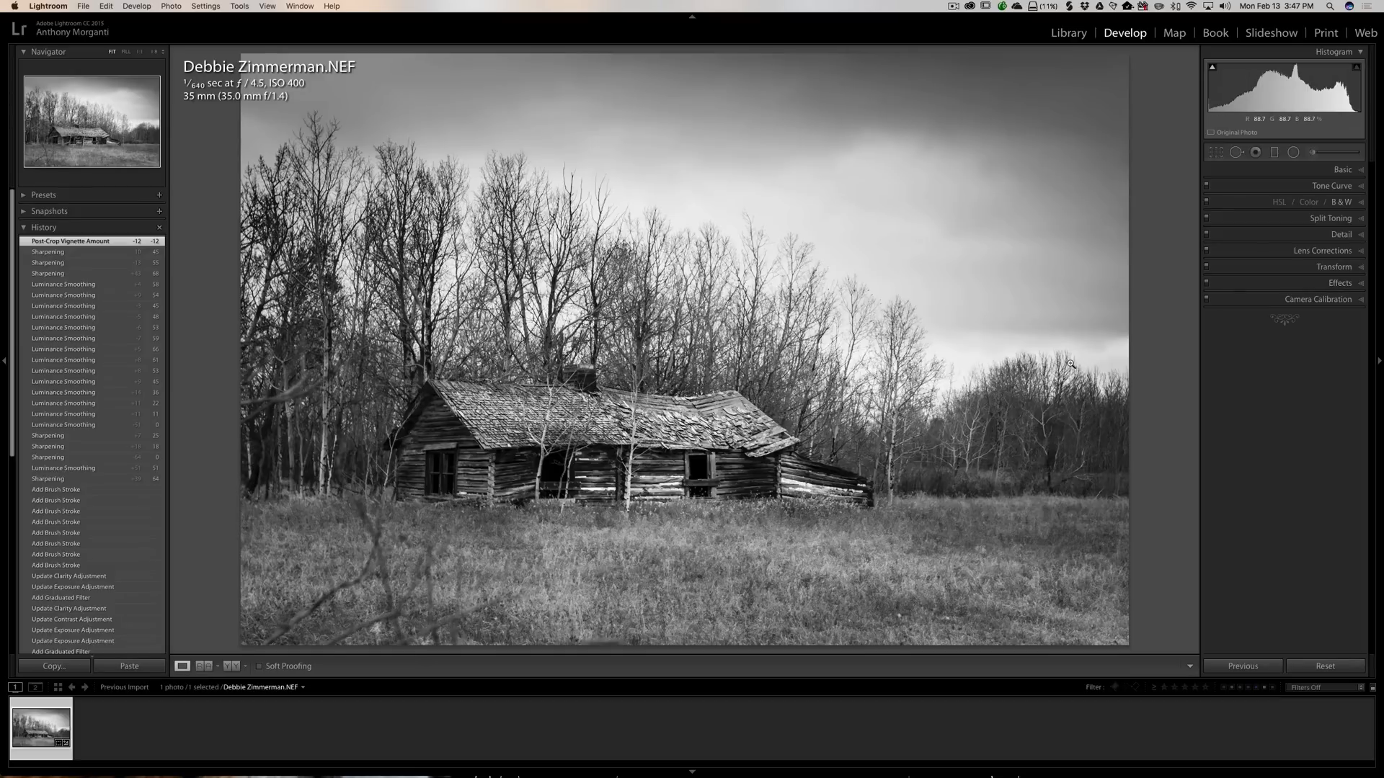
# - Revert the photo through its history to the colour state "White Balance: As Shot"
pyautogui.scroll(-10, 137, 581)
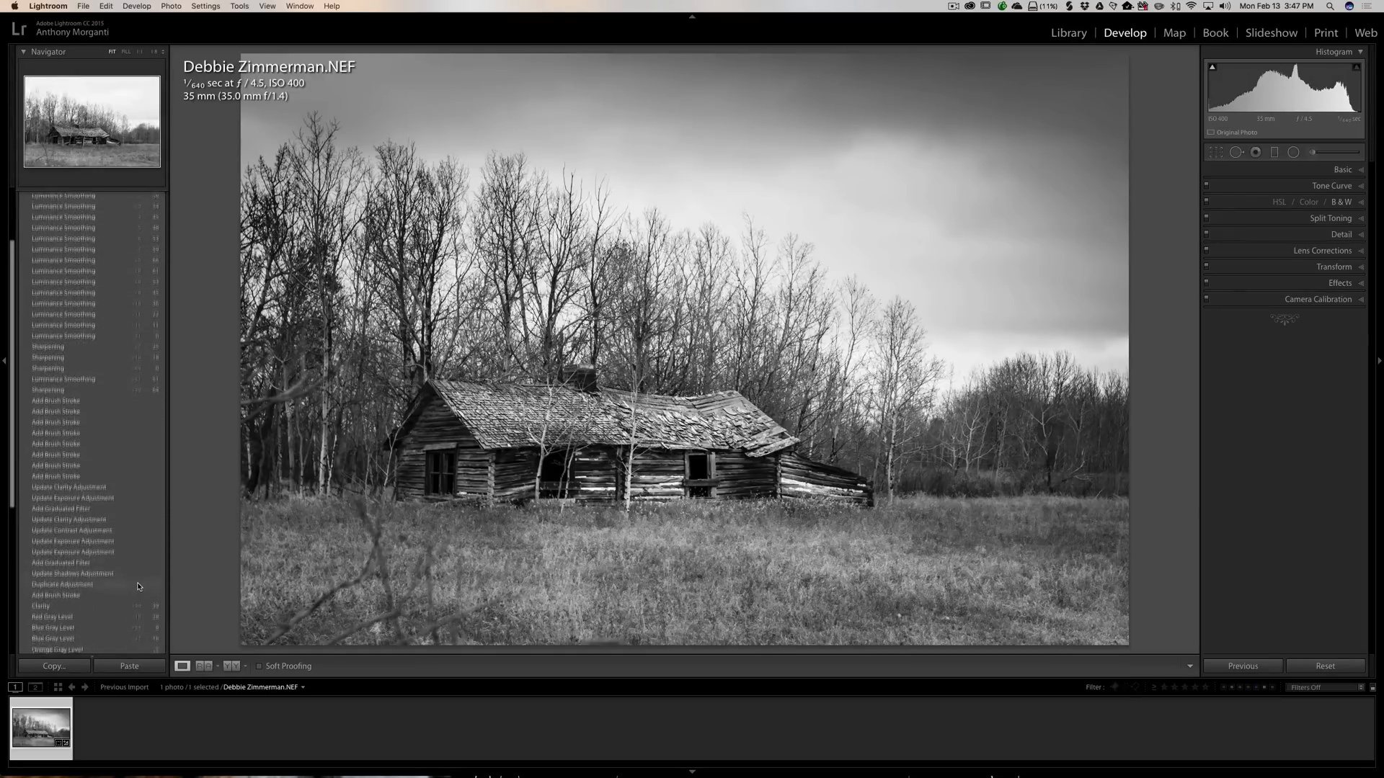
pyautogui.scroll(-3, 137, 581)
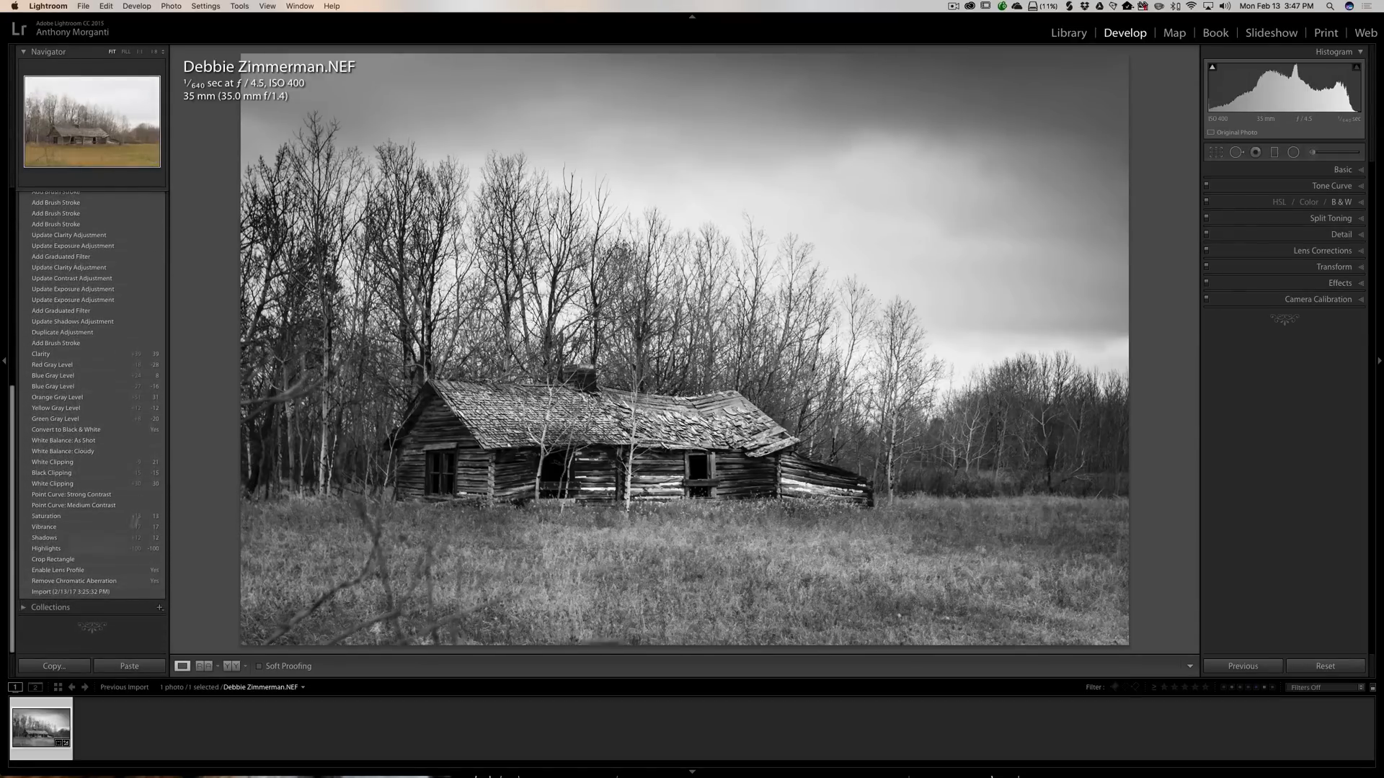
pyautogui.click(79, 354)
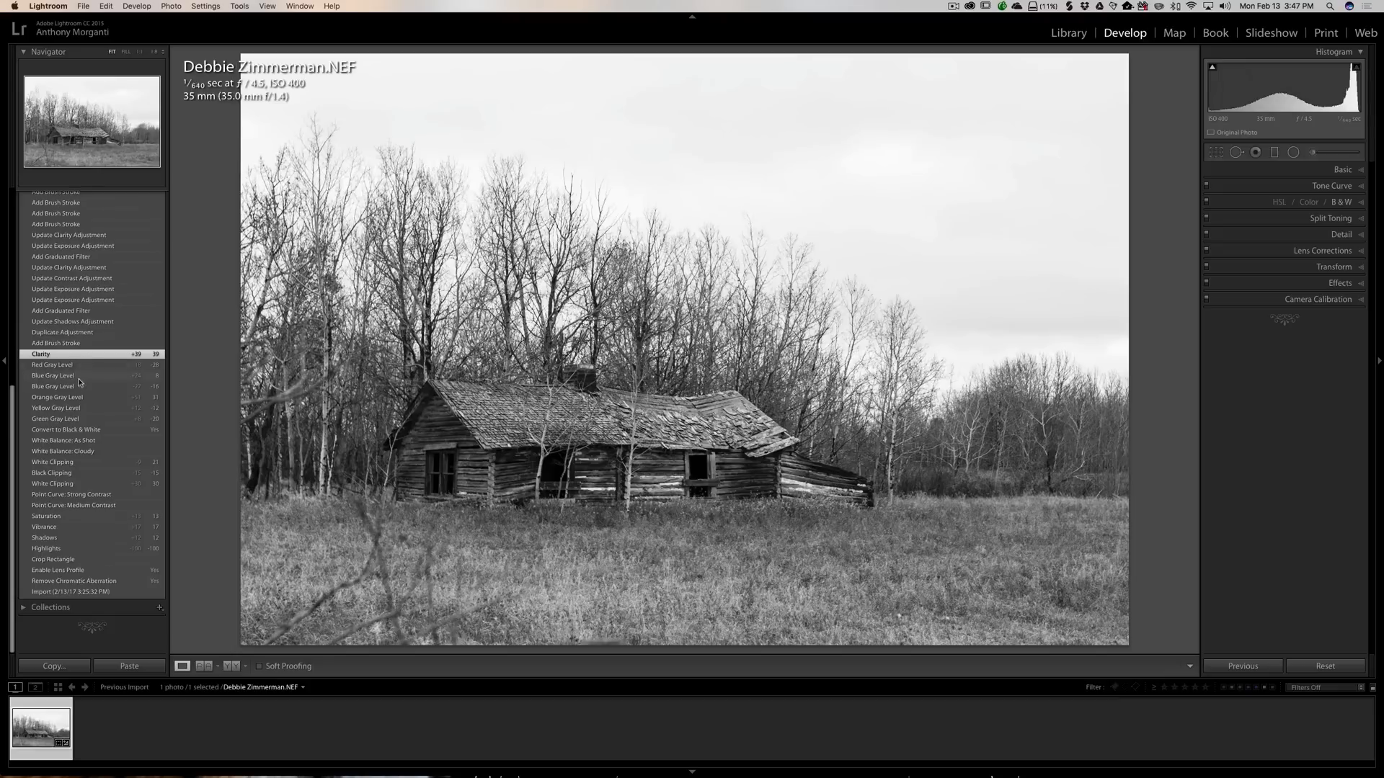
pyautogui.click(81, 442)
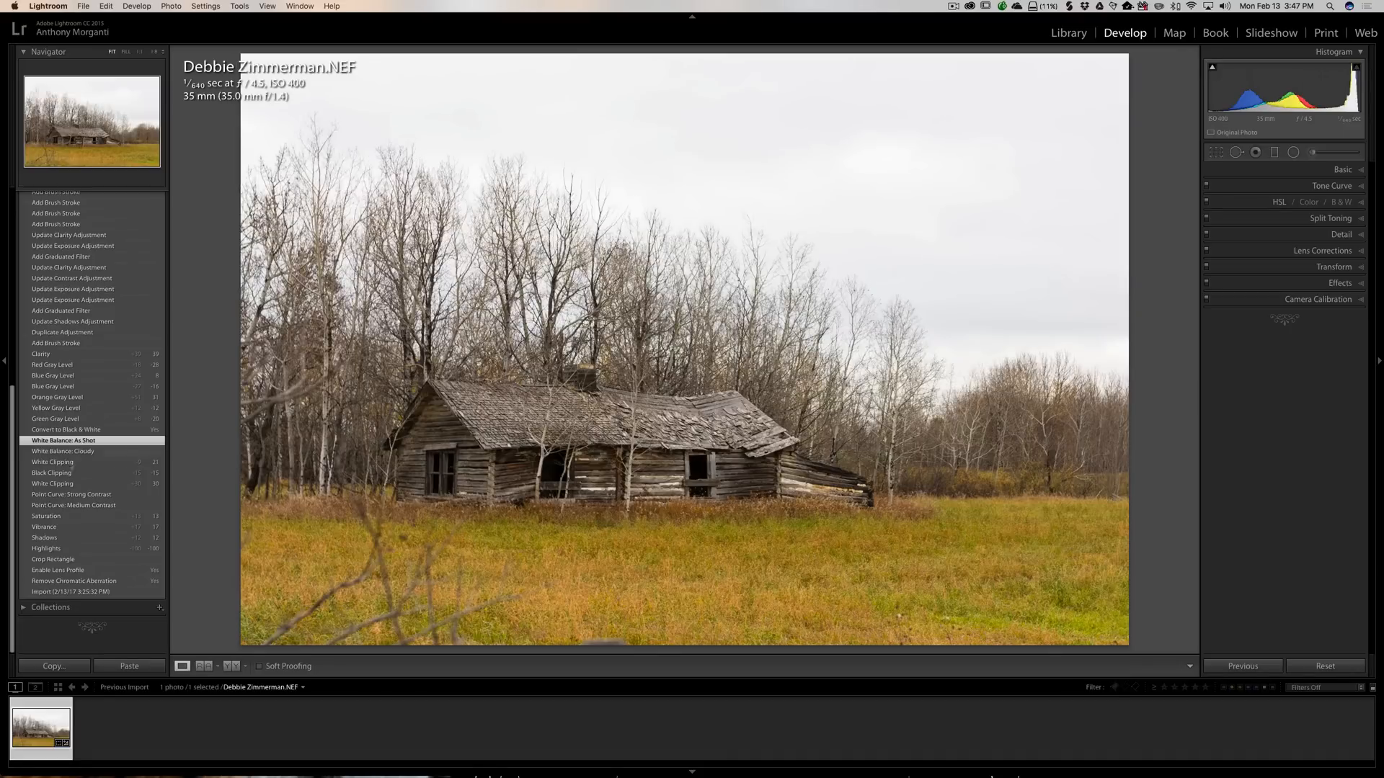
# - Set the photo's Vibrance to +7 and Saturation to +3
pyautogui.click(1340, 171)
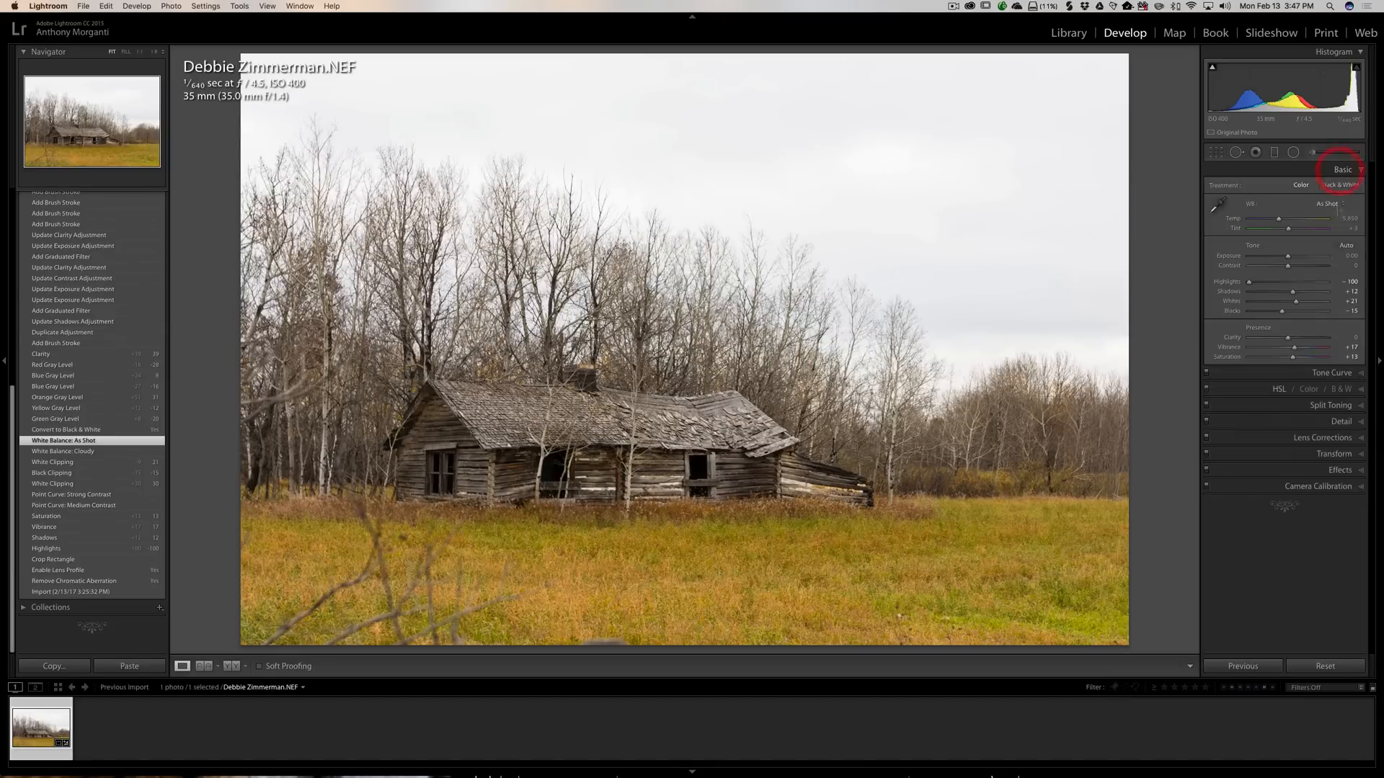
pyautogui.moveTo(1293, 351); pyautogui.dragTo(1289, 358)
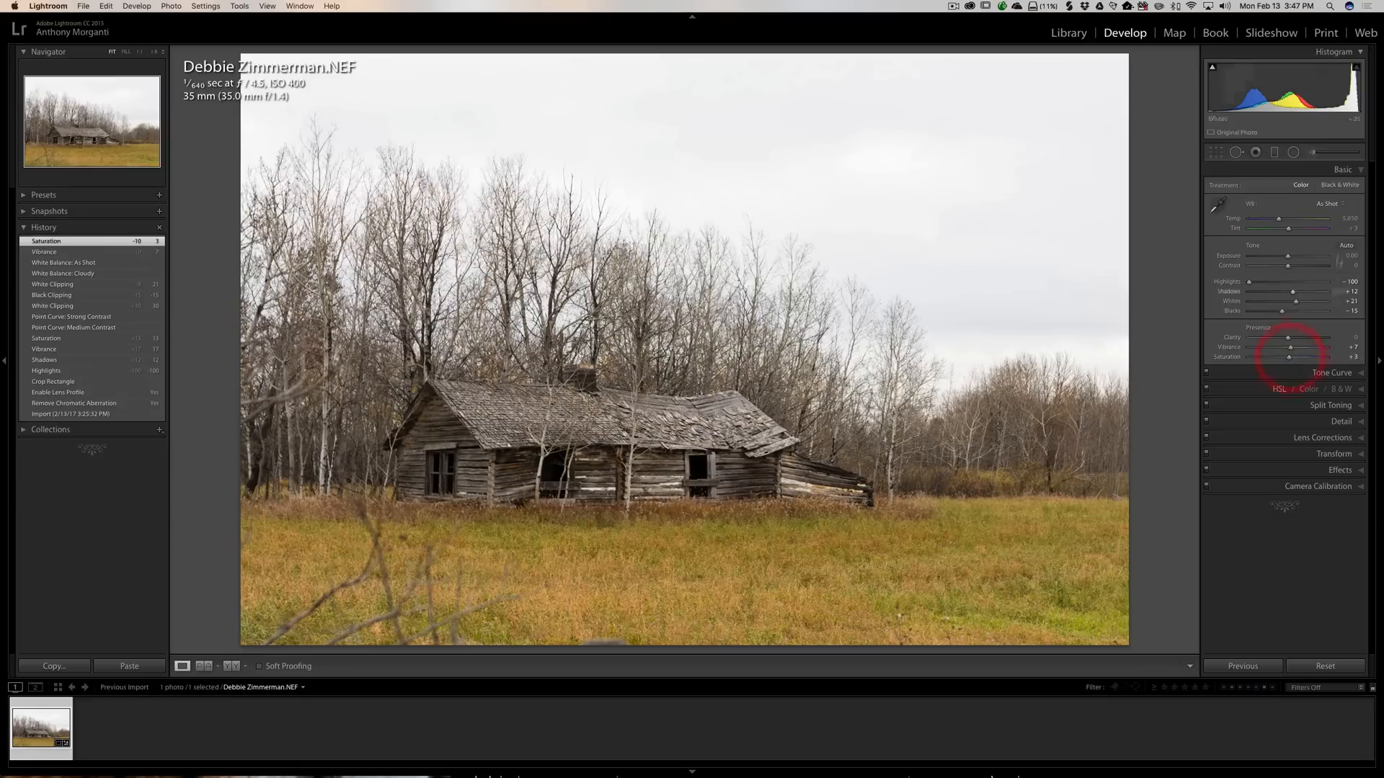
pyautogui.click(1329, 170)
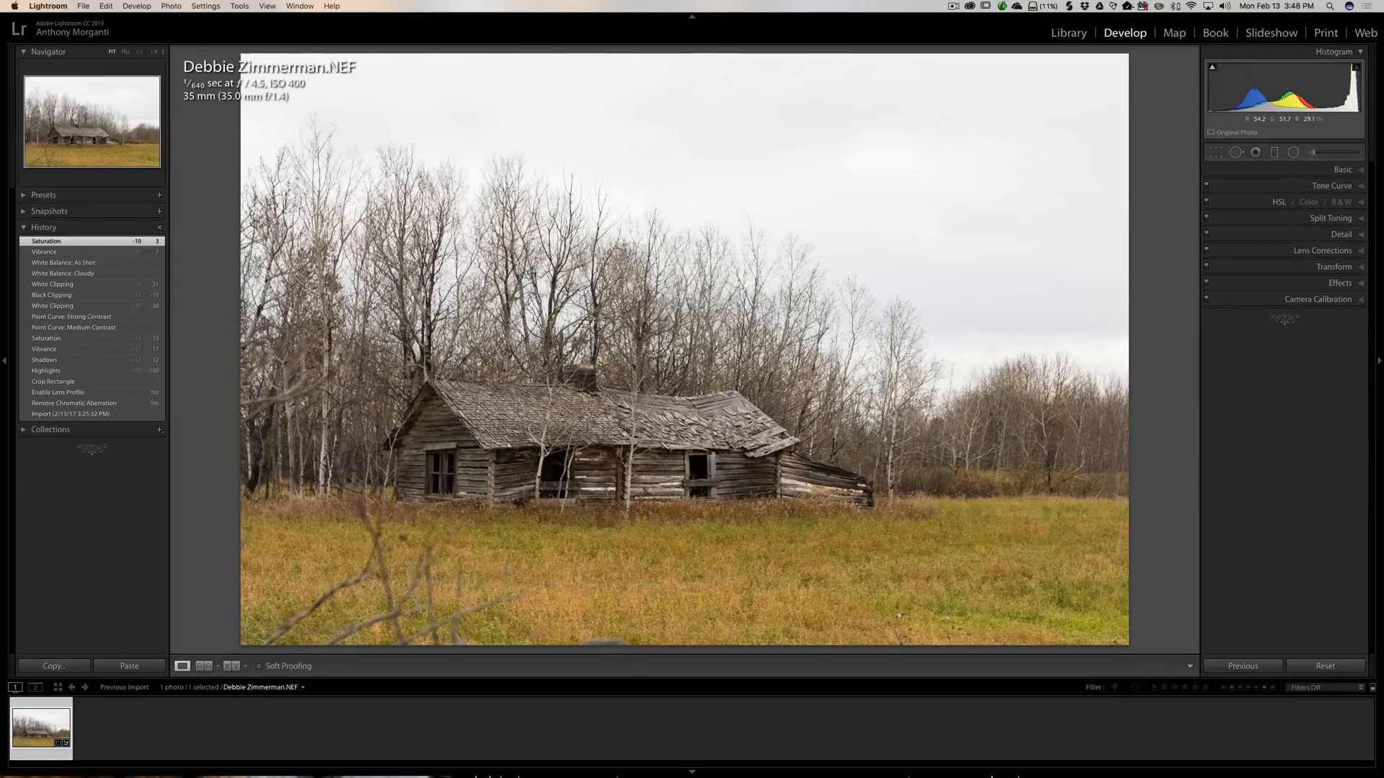
# - Open the colour photo for editing in Adobe Photoshop CC 2017
pyautogui.rightClick(492, 275)
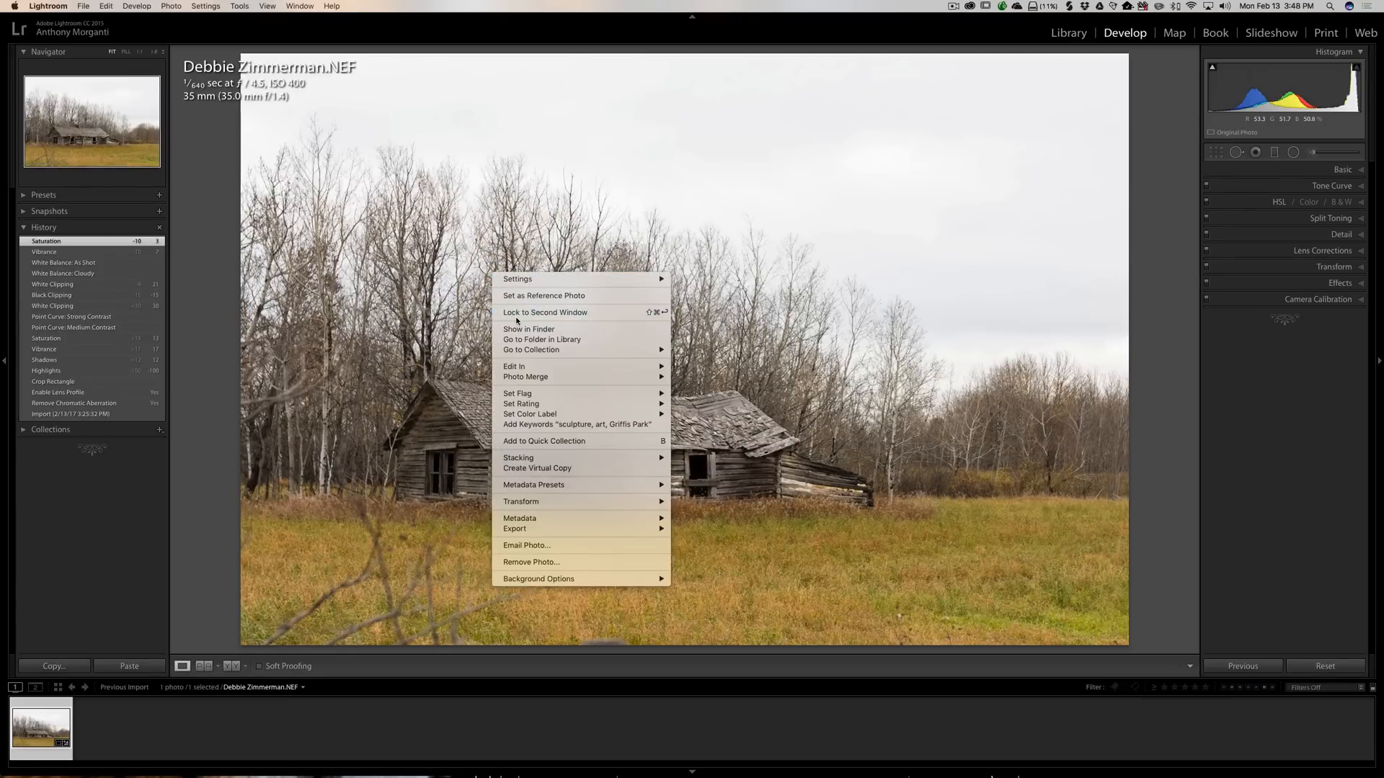
pyautogui.moveTo(522, 368)
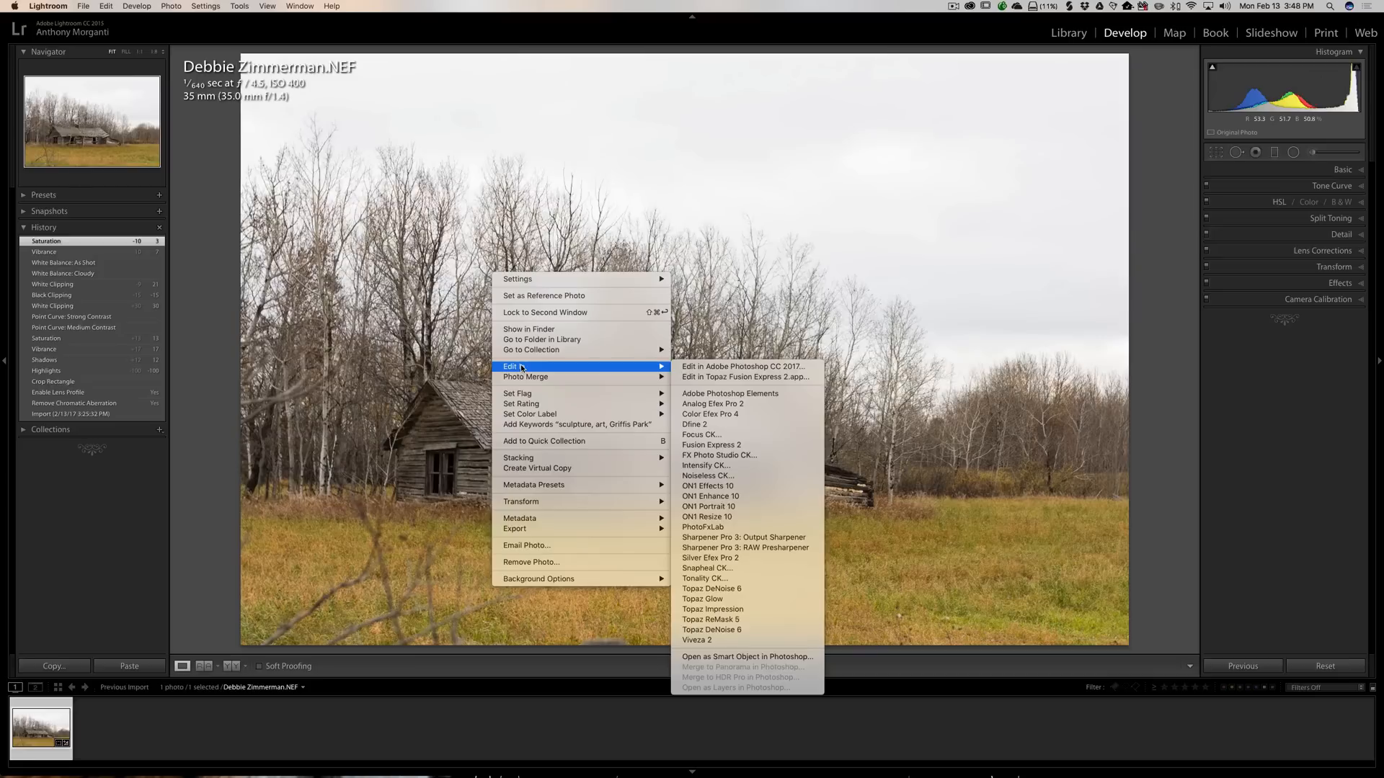
pyautogui.click(697, 367)
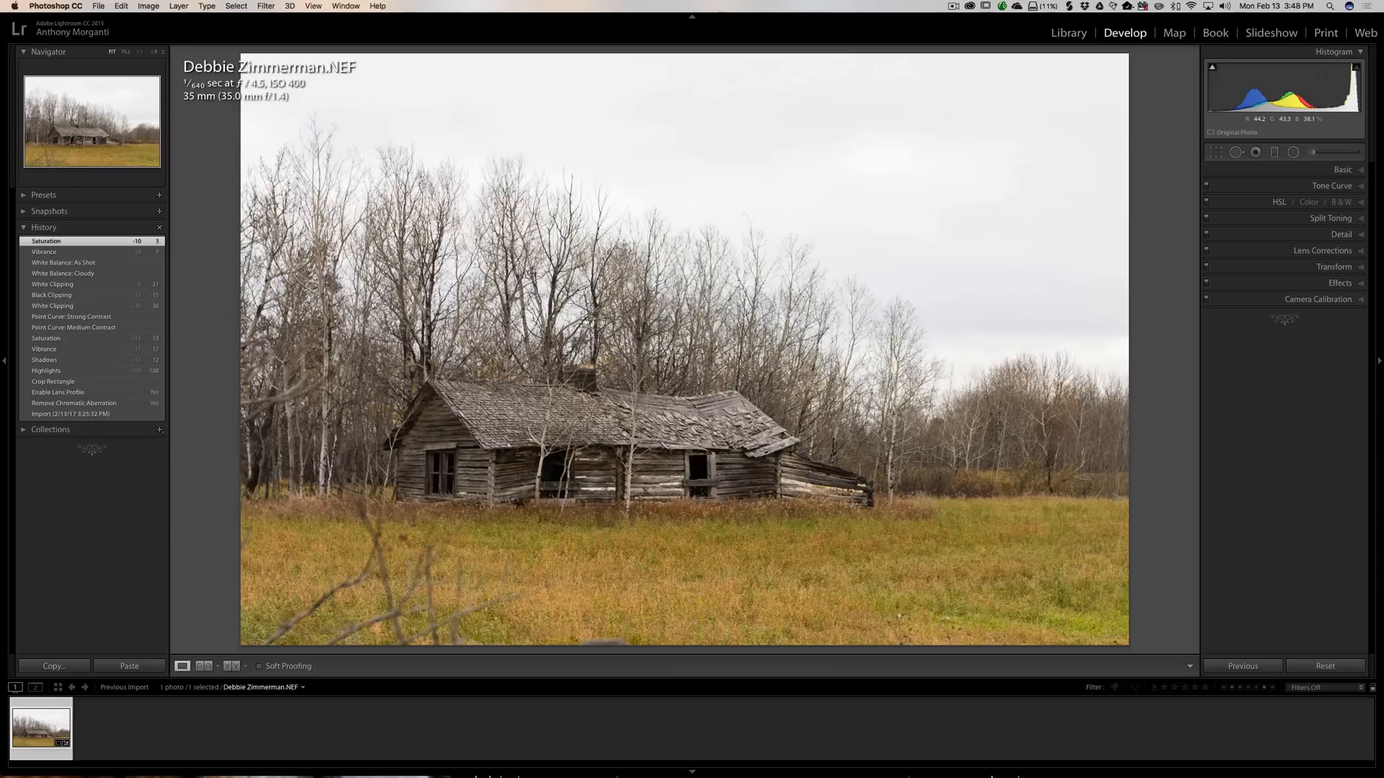
pyautogui.moveTo(810, 776)
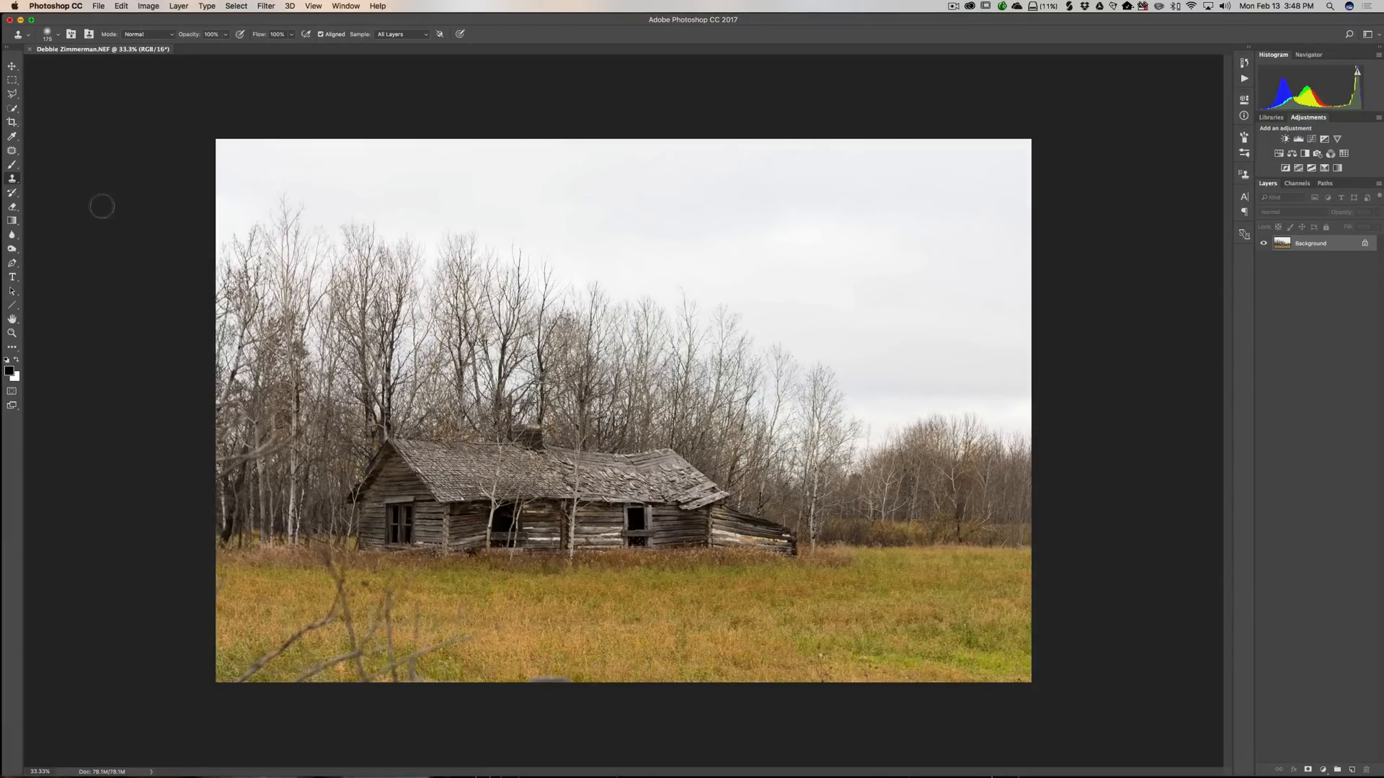
# - Remove the bare foreground branches and the dark object at the photo's lower edge with Content-Aware patches from clean grass
pyautogui.click(11, 152)
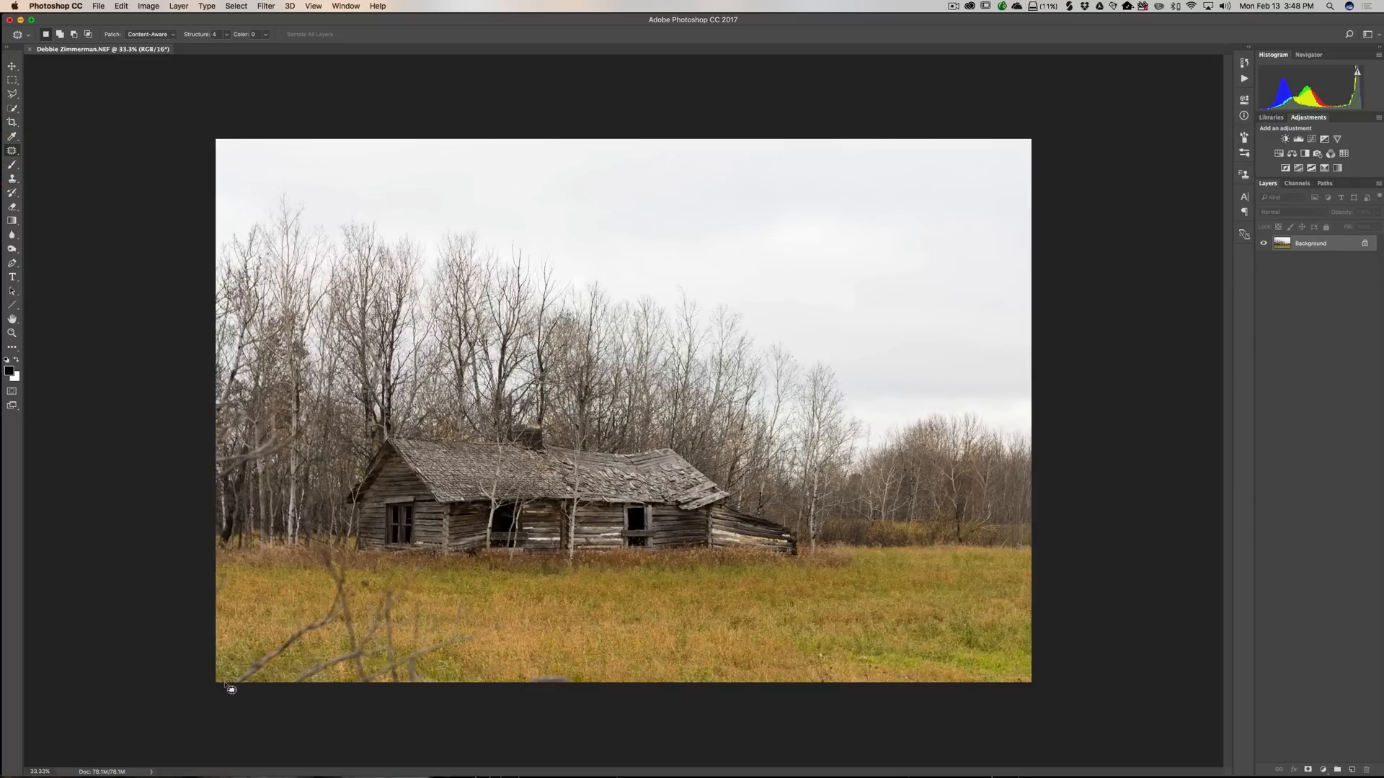
pyautogui.moveTo(226, 684)
pyautogui.mouseDown()
pyautogui.moveTo(317, 602)
pyautogui.moveTo(295, 524)
pyautogui.mouseUp()
pyautogui.press('super+d')
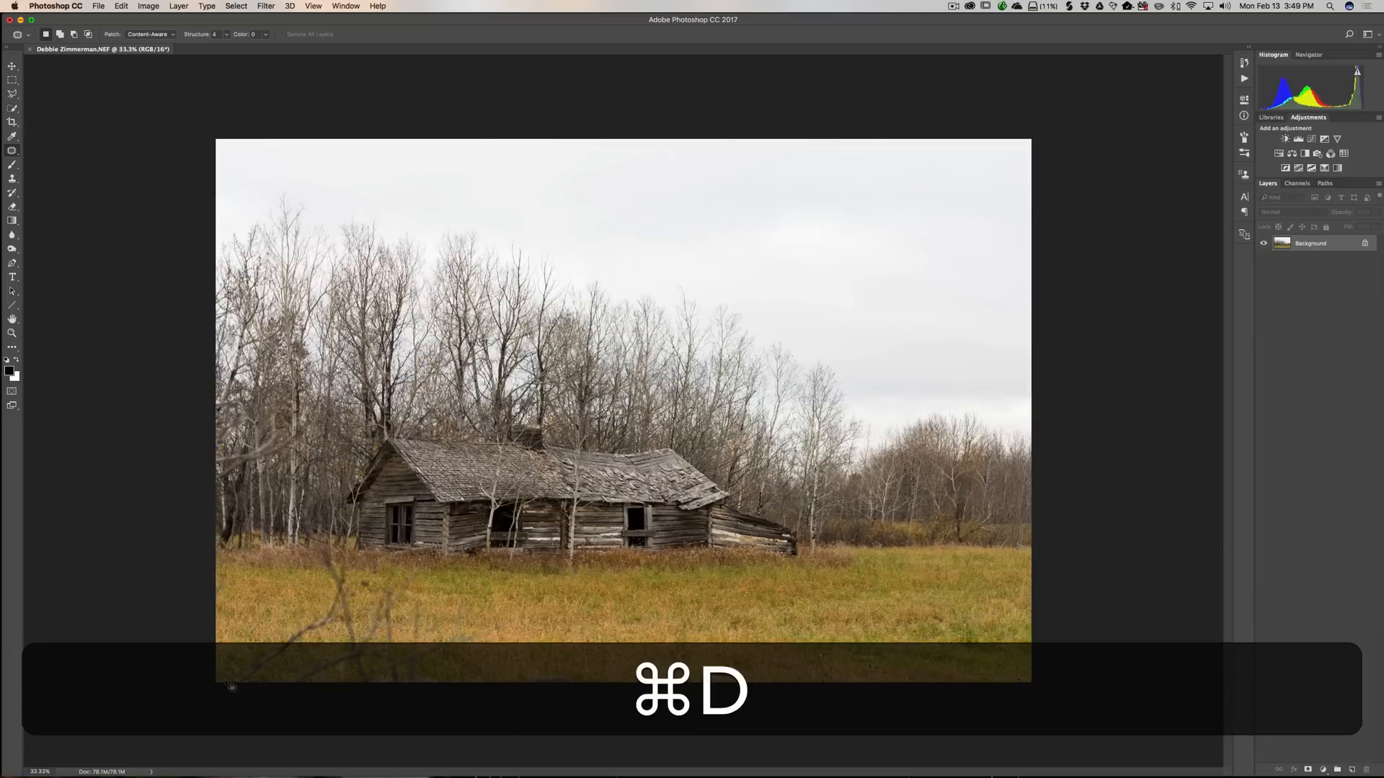
pyautogui.moveTo(225, 683)
pyautogui.mouseDown()
pyautogui.moveTo(305, 590)
pyautogui.moveTo(315, 552)
pyautogui.moveTo(333, 549)
pyautogui.moveTo(431, 555)
pyautogui.moveTo(431, 591)
pyautogui.moveTo(483, 593)
pyautogui.moveTo(495, 642)
pyautogui.moveTo(444, 651)
pyautogui.moveTo(441, 668)
pyautogui.moveTo(589, 690)
pyautogui.moveTo(465, 707)
pyautogui.moveTo(231, 692)
pyautogui.mouseUp()
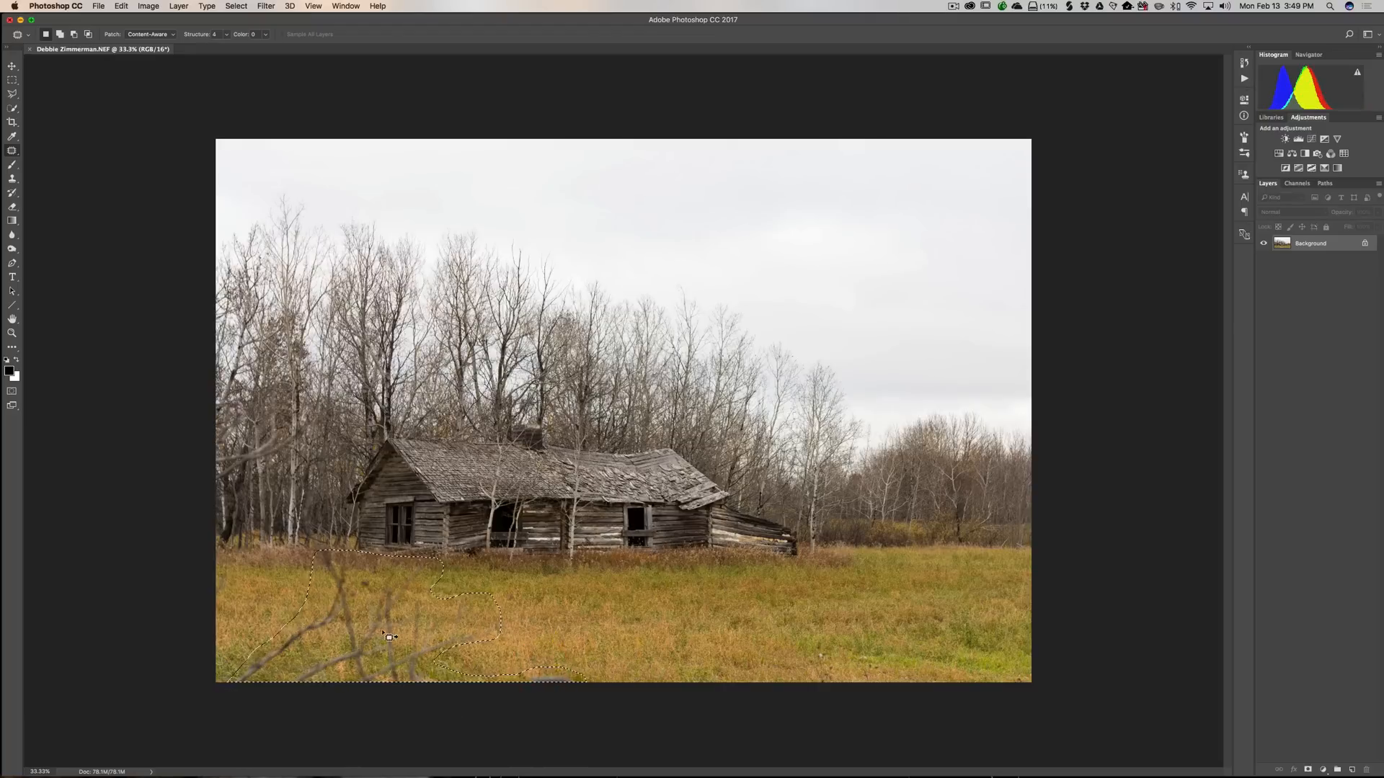
pyautogui.moveTo(384, 632); pyautogui.dragTo(872, 636)
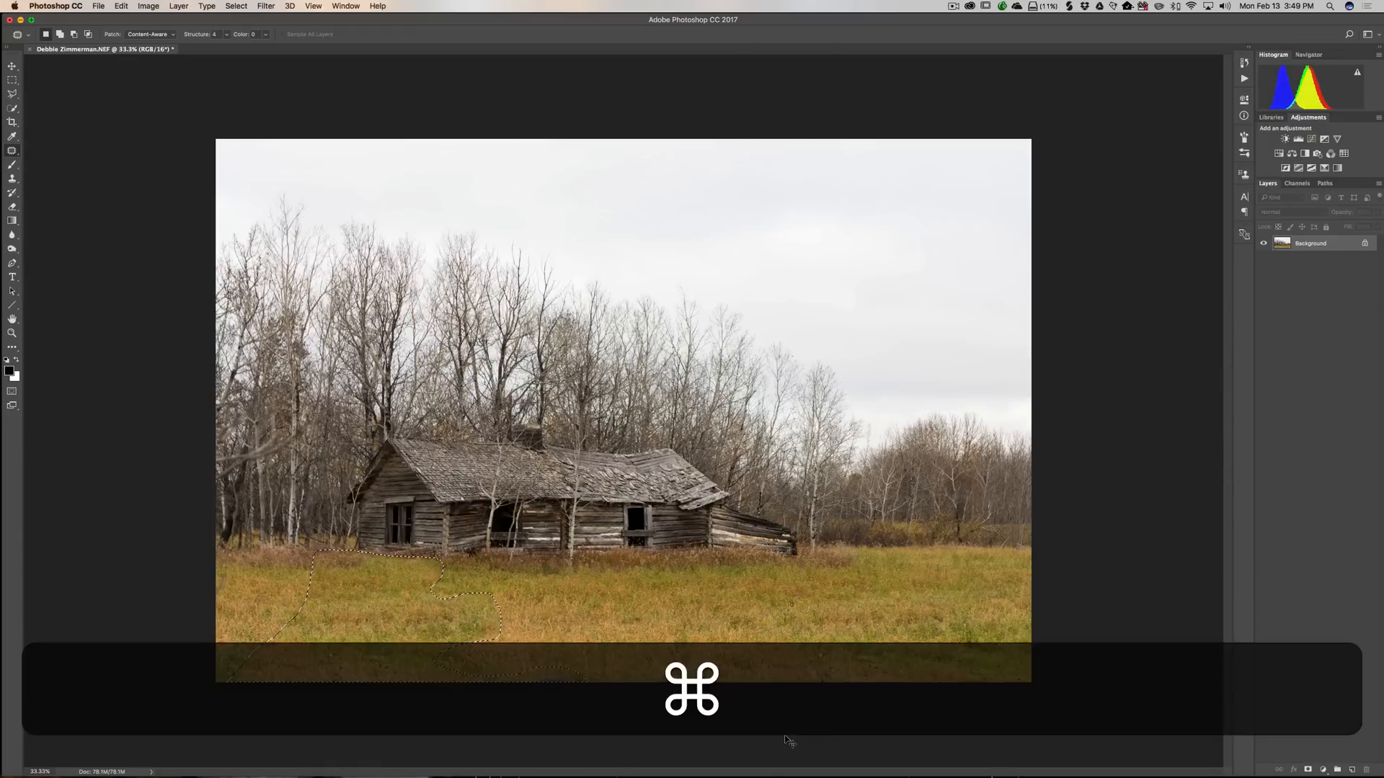
pyautogui.press('super+d')
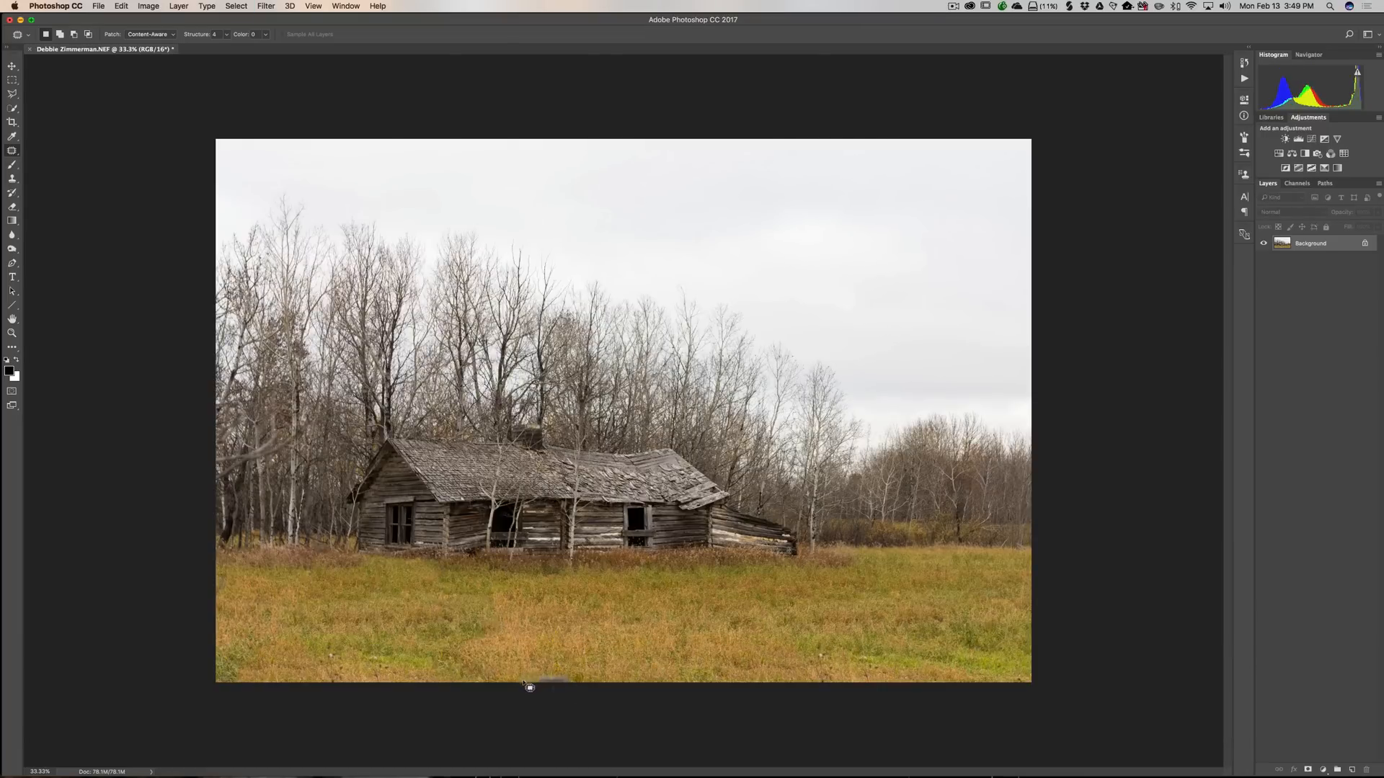
pyautogui.moveTo(531, 683)
pyautogui.mouseDown()
pyautogui.moveTo(569, 668)
pyautogui.moveTo(580, 687)
pyautogui.moveTo(524, 687)
pyautogui.moveTo(622, 676)
pyautogui.mouseUp()
pyautogui.press('super+d')
# - Blend the patched area's right edge with the Clone Stamp, sampling the grass below the cabin's left end
pyautogui.press('s')
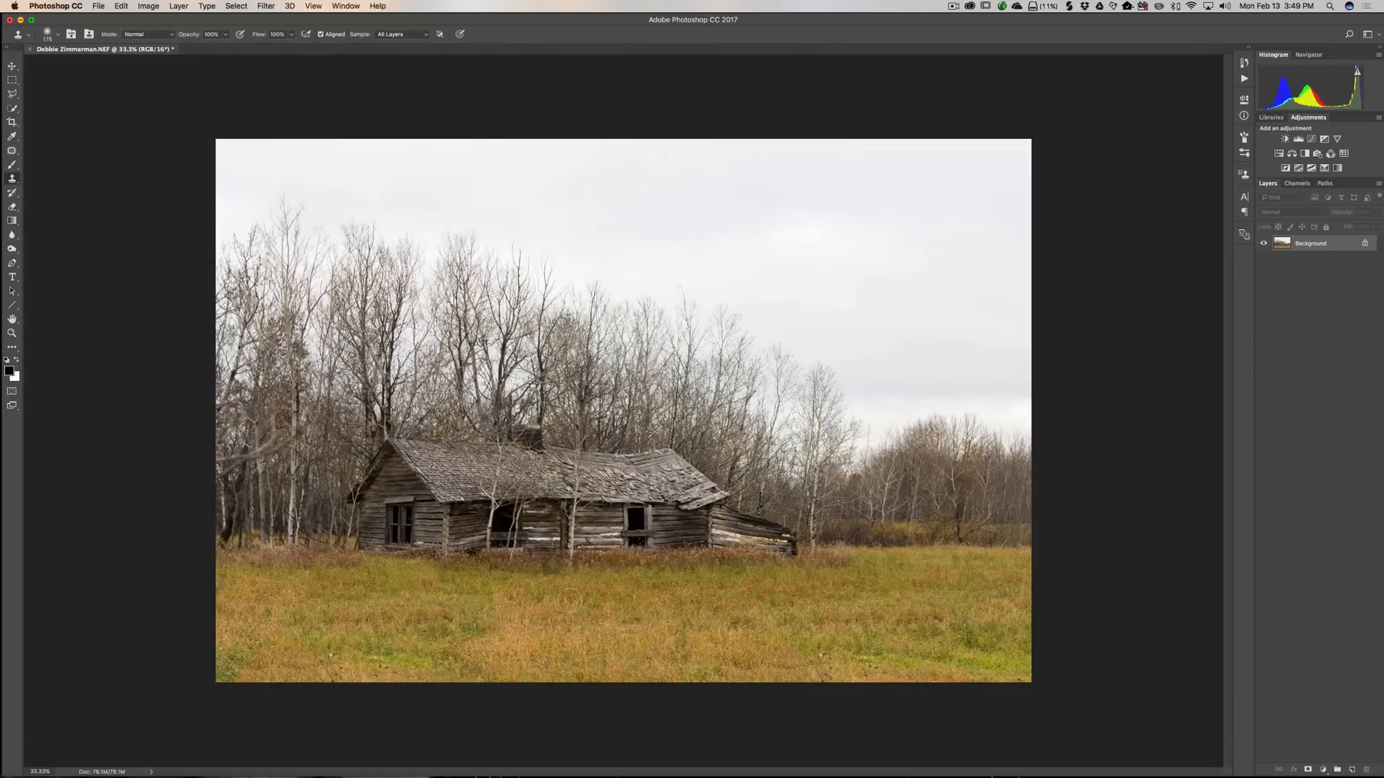
pyautogui.press('alt')
pyautogui.keyDown('alt'); pyautogui.click(394, 587); pyautogui.keyUp('alt')
pyautogui.click(499, 591)
pyautogui.moveTo(499, 591)
pyautogui.mouseDown()
pyautogui.moveTo(482, 635)
pyautogui.moveTo(512, 658)
pyautogui.moveTo(497, 670)
pyautogui.mouseUp()
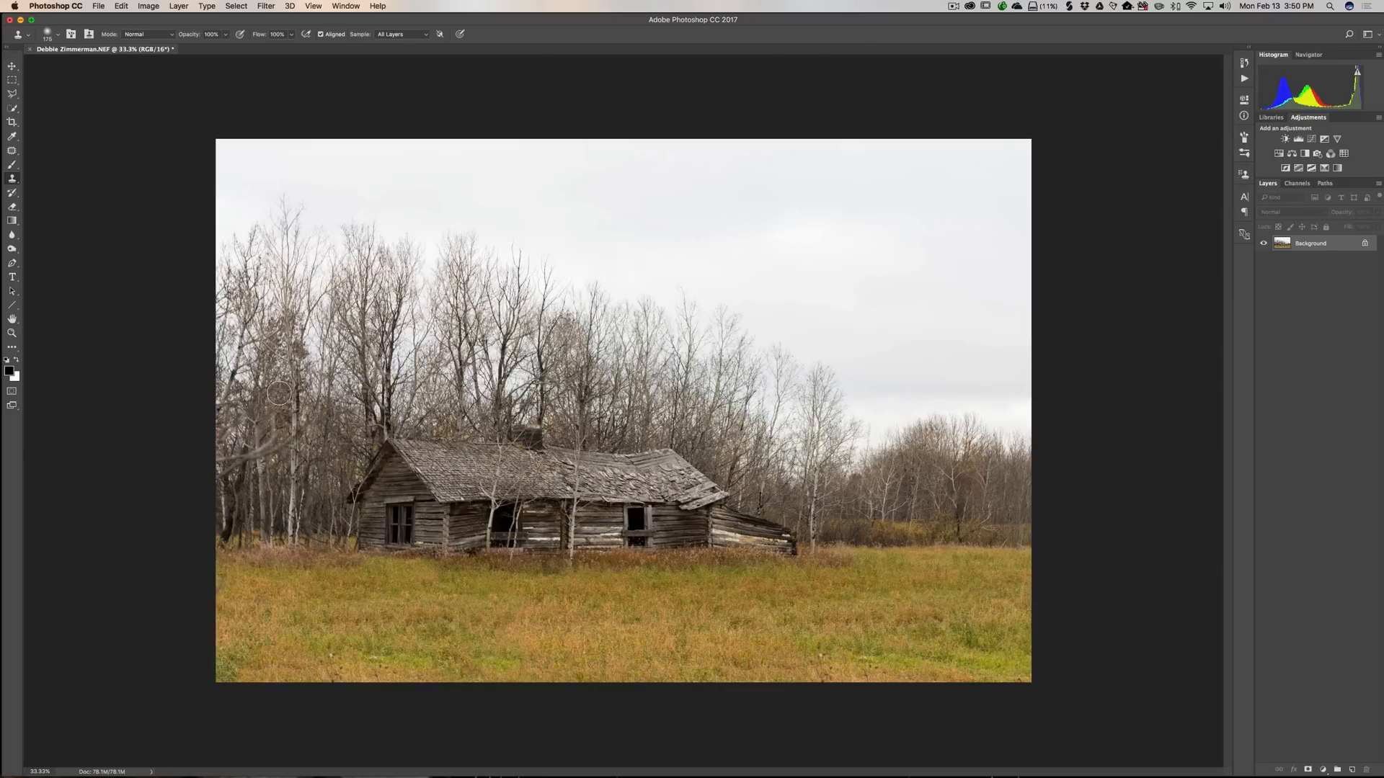
# - Quit Photoshop, saving the retouched photo, and return to Lightroom
pyautogui.press('super')
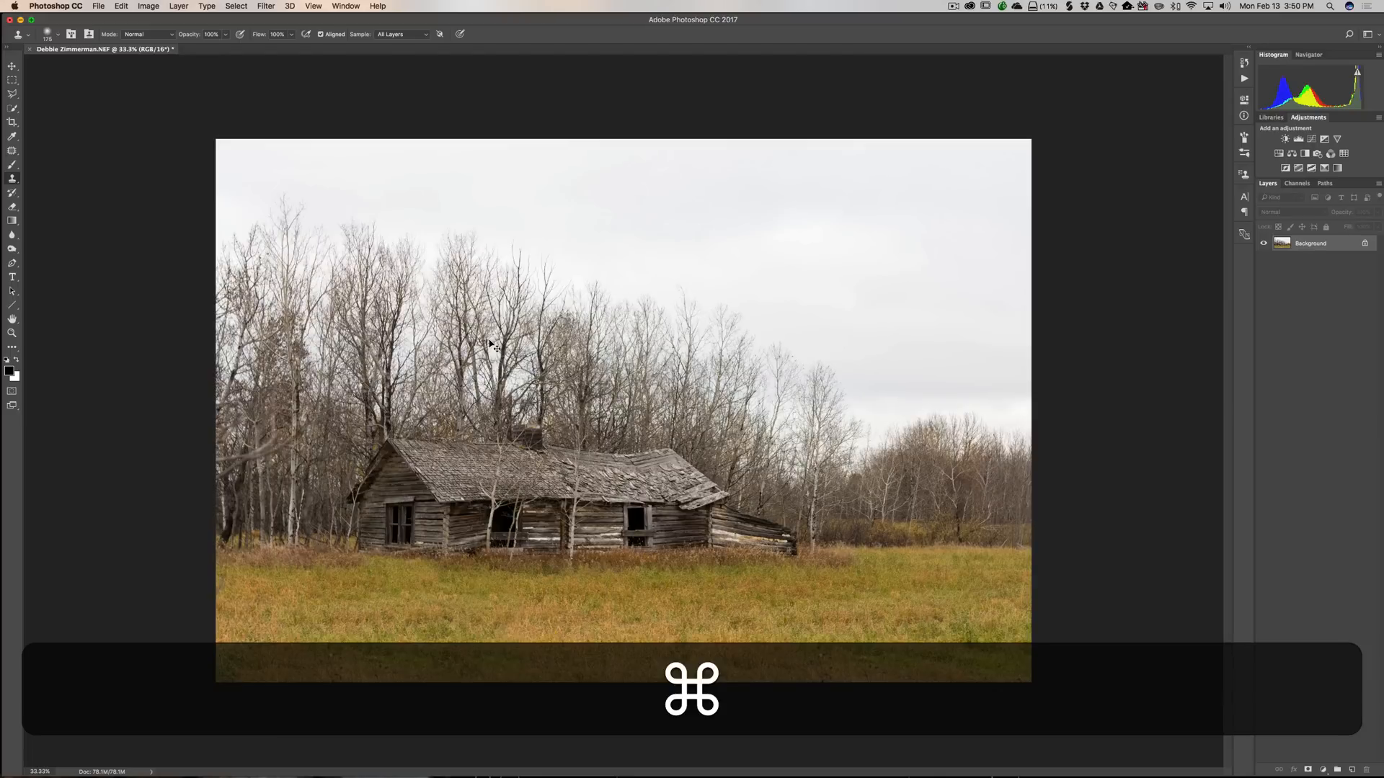
pyautogui.press('super+q')
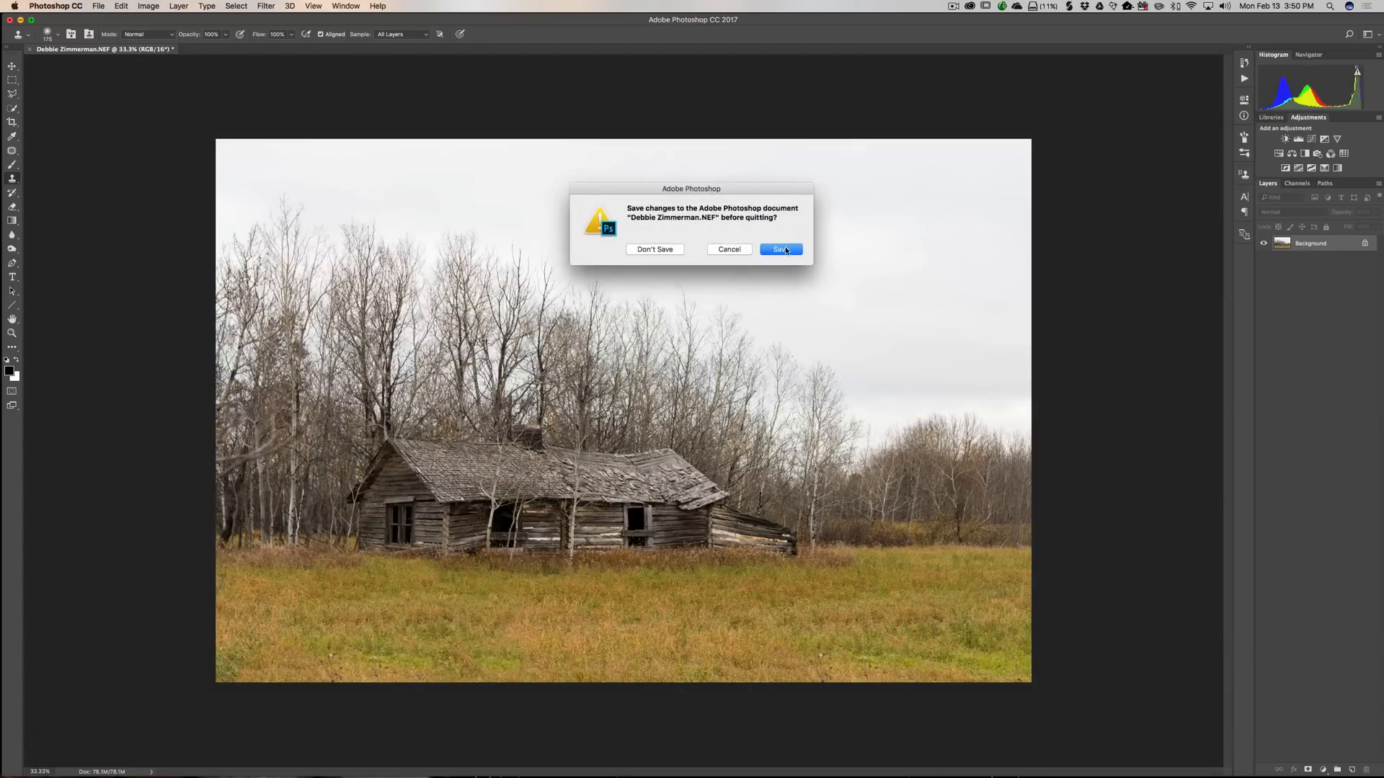
pyautogui.click(786, 249)
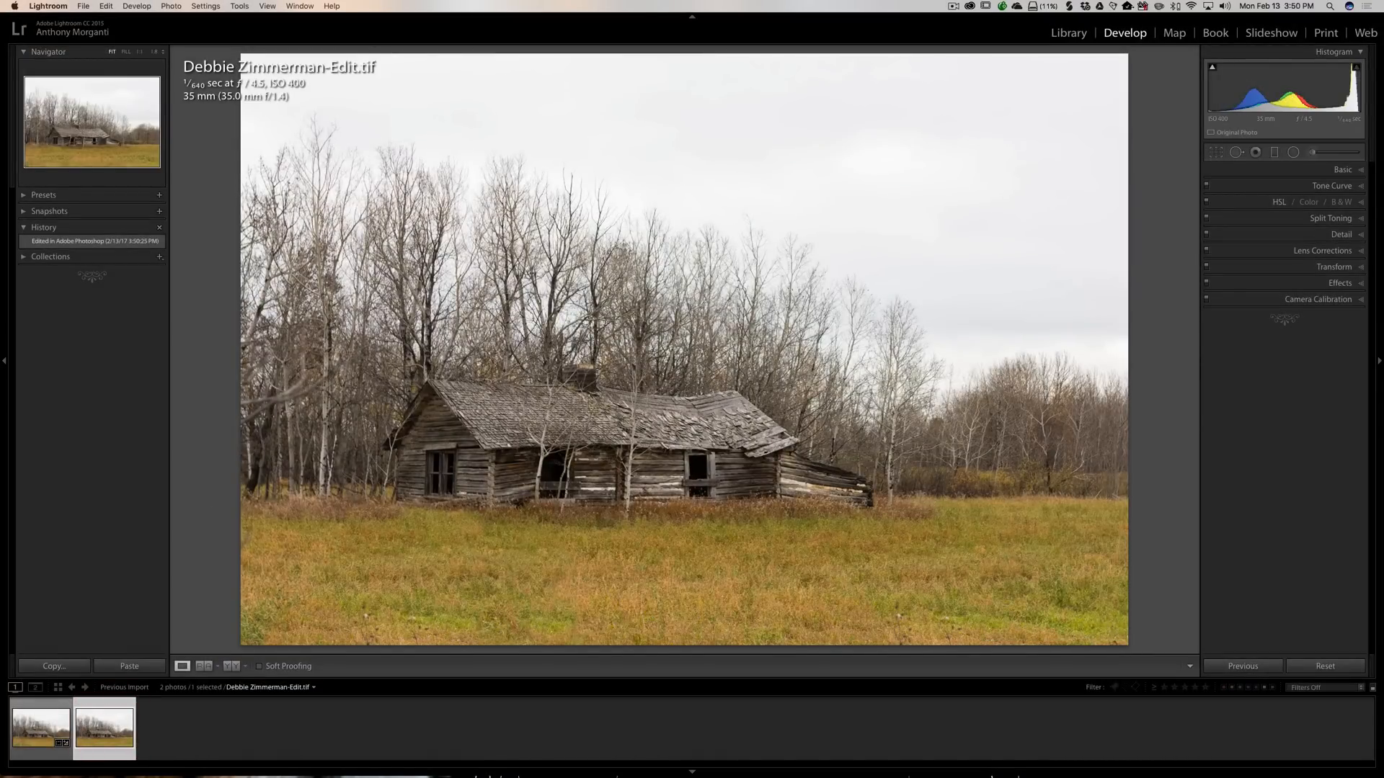
# - Open the retouched colour TIFF in Silver Efex Pro 2 using Edit Original, and enlarge the plug-in window to fill the screen
pyautogui.rightClick(521, 281)
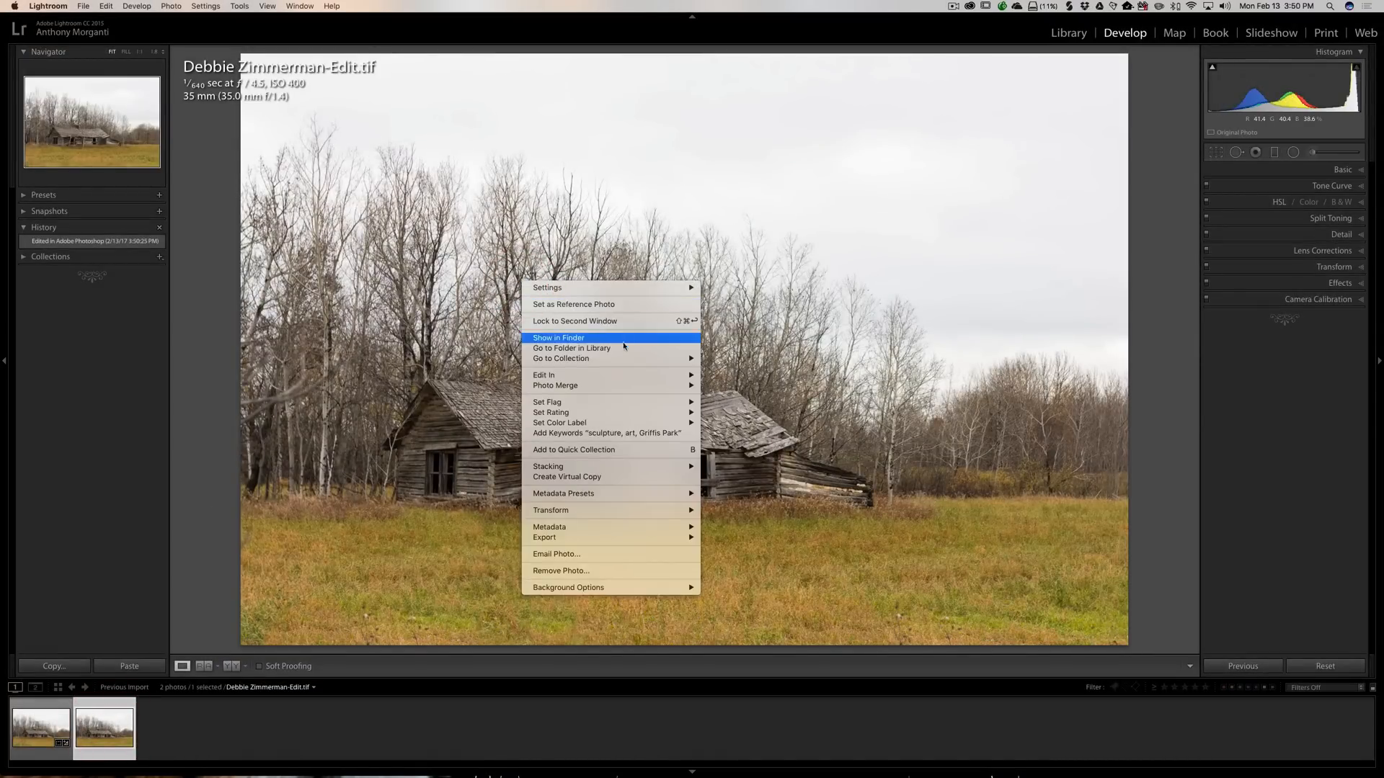
pyautogui.moveTo(634, 374)
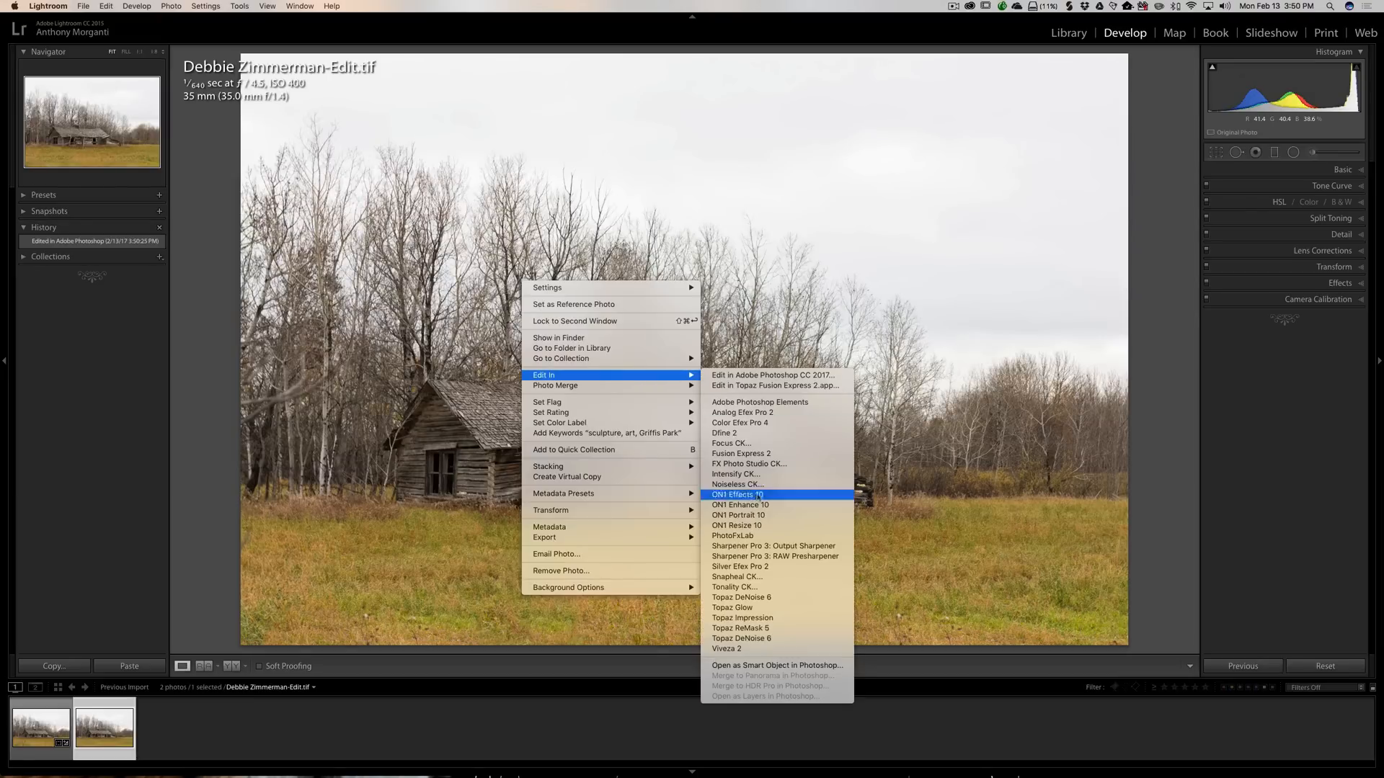
pyautogui.click(754, 567)
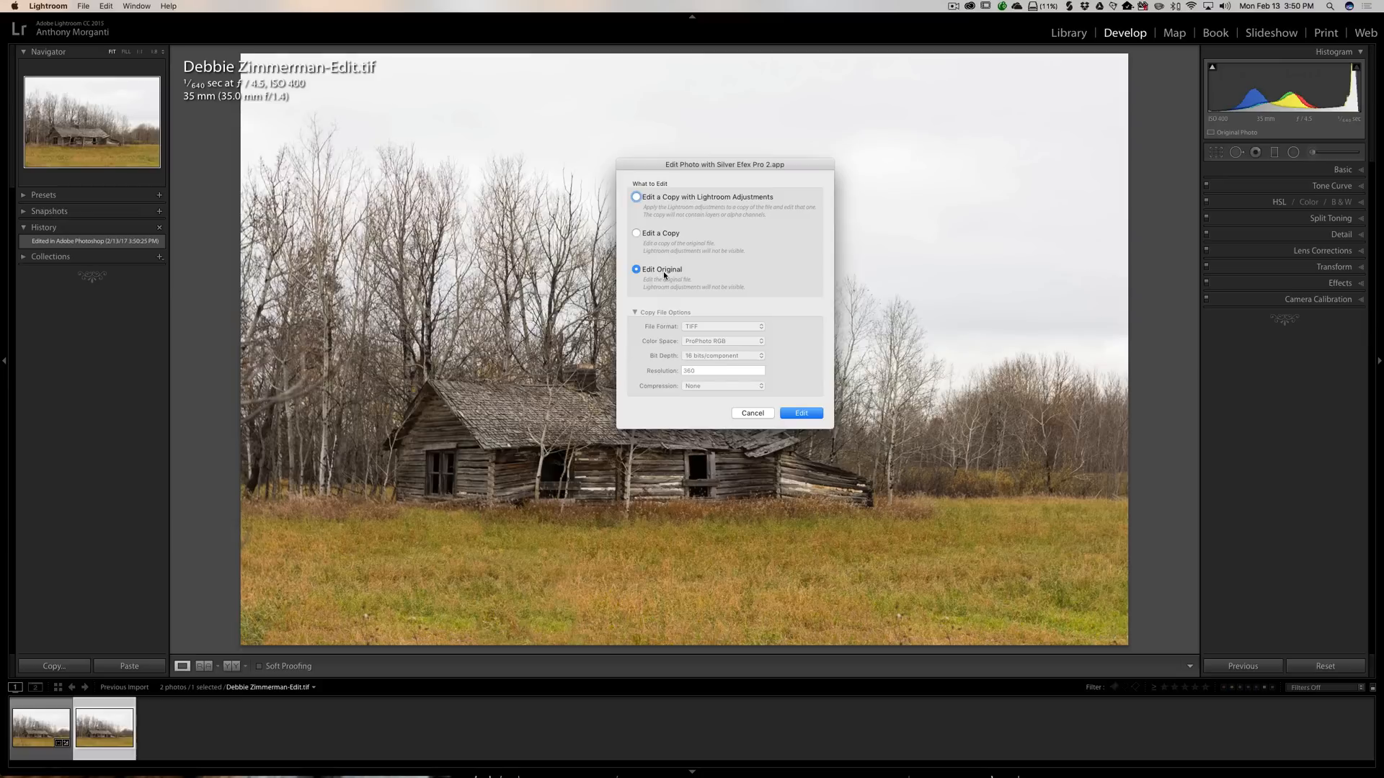
pyautogui.click(799, 413)
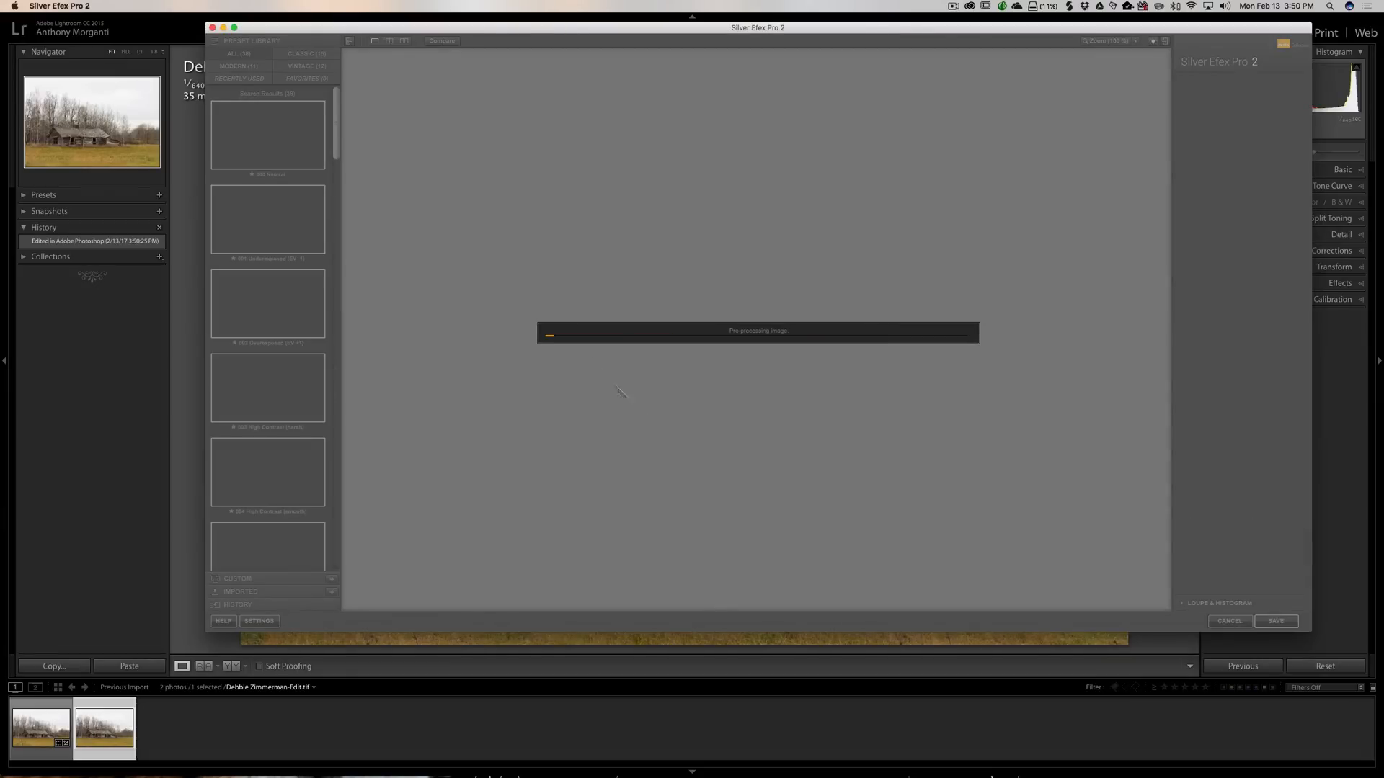
pyautogui.click(169, 19)
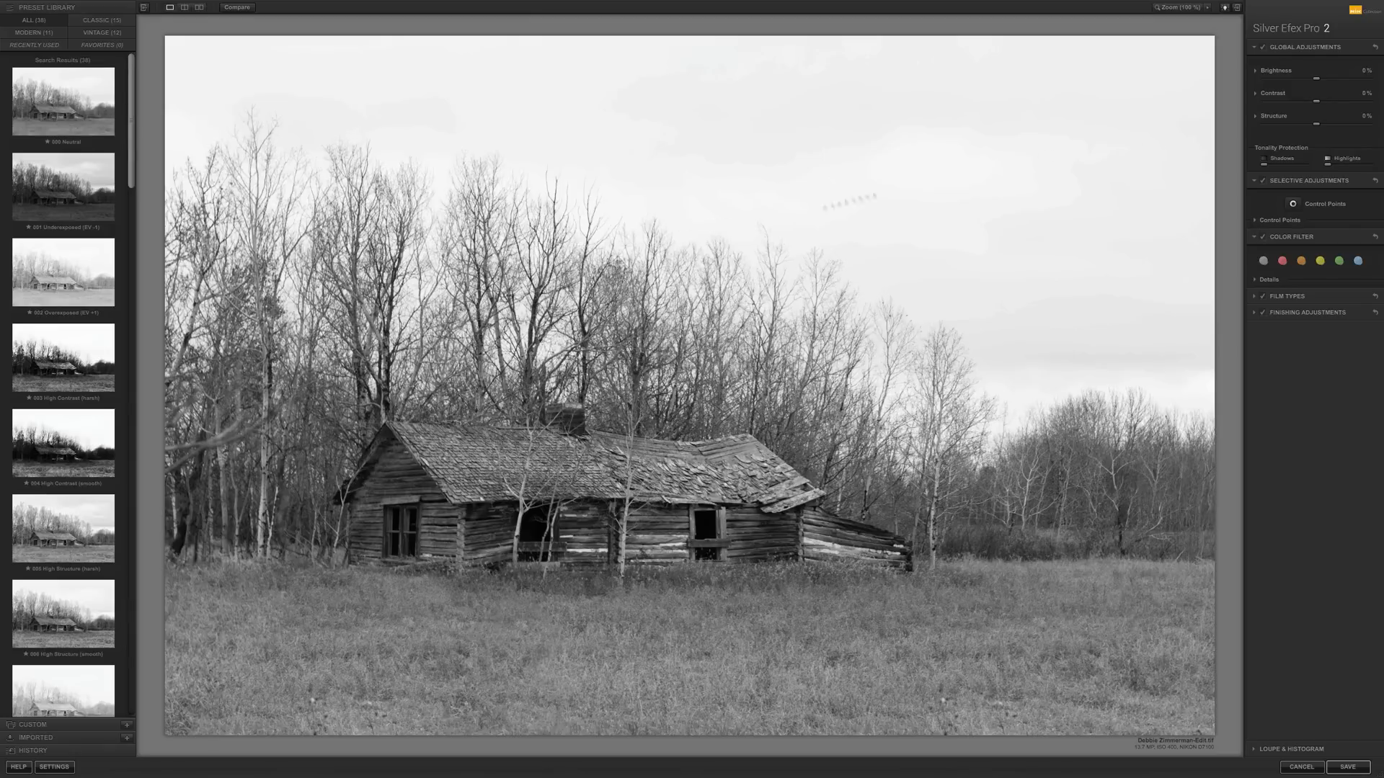
# - Try the Underexposed (EV -1), High Contrast (harsh) and High Structure (smooth) presets on the cabin photo
pyautogui.click(63, 186)
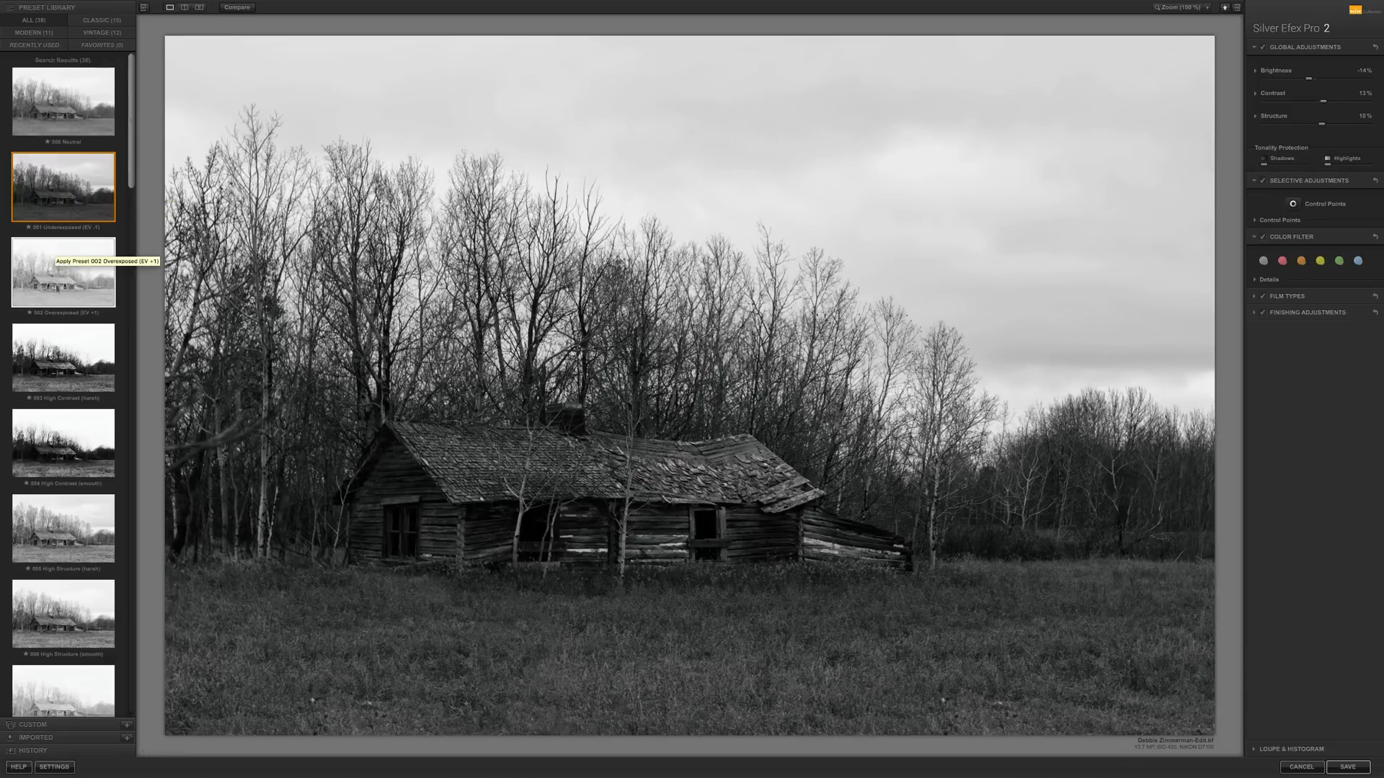
pyautogui.click(54, 358)
pyautogui.scroll(-3, 53, 359)
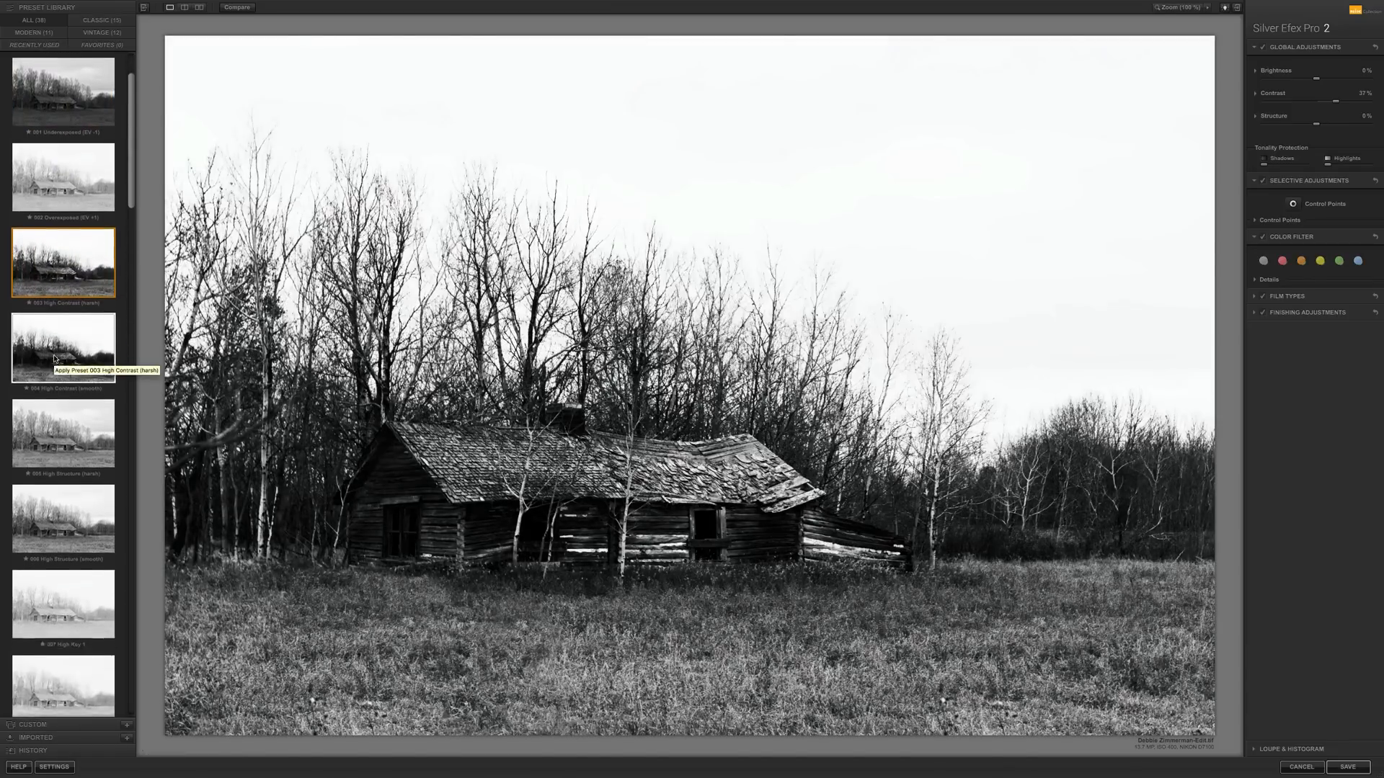
pyautogui.scroll(-2, 54, 353)
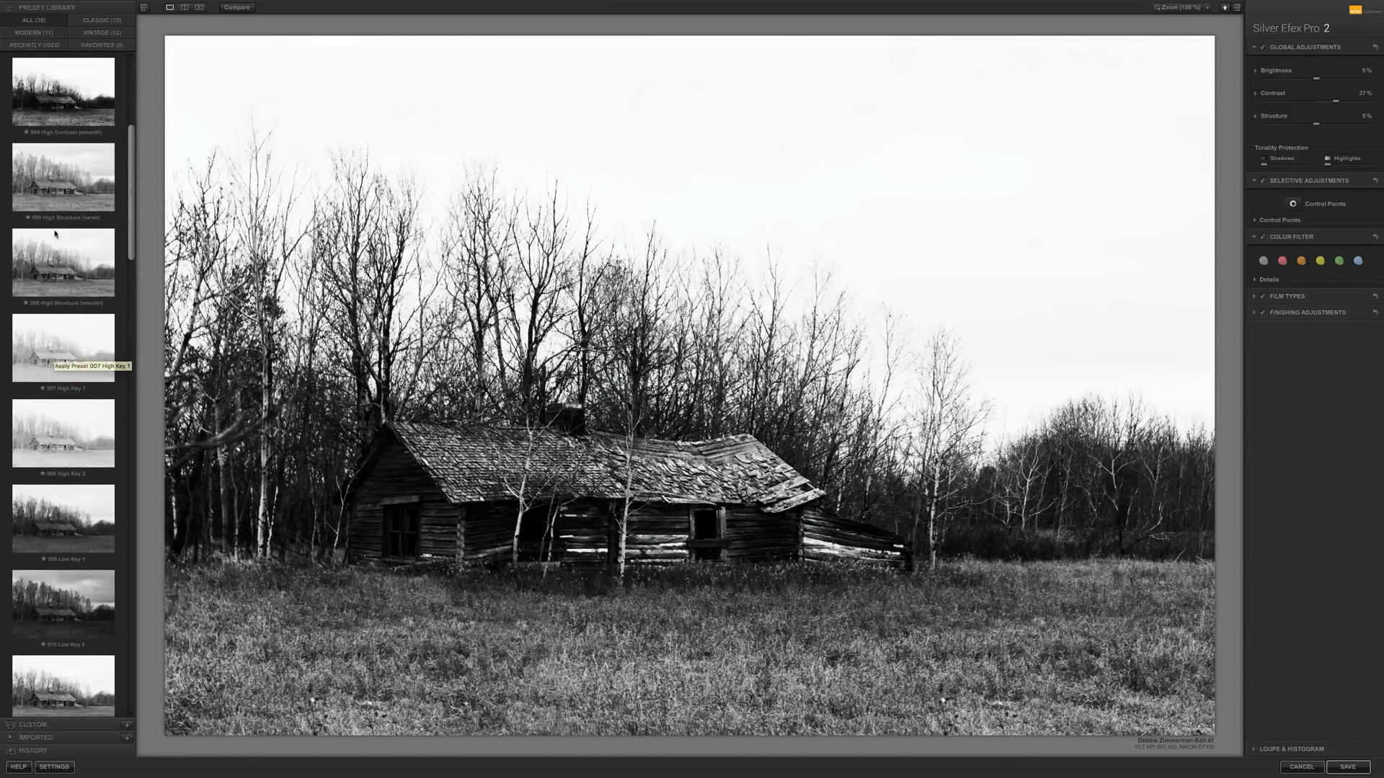
pyautogui.click(60, 246)
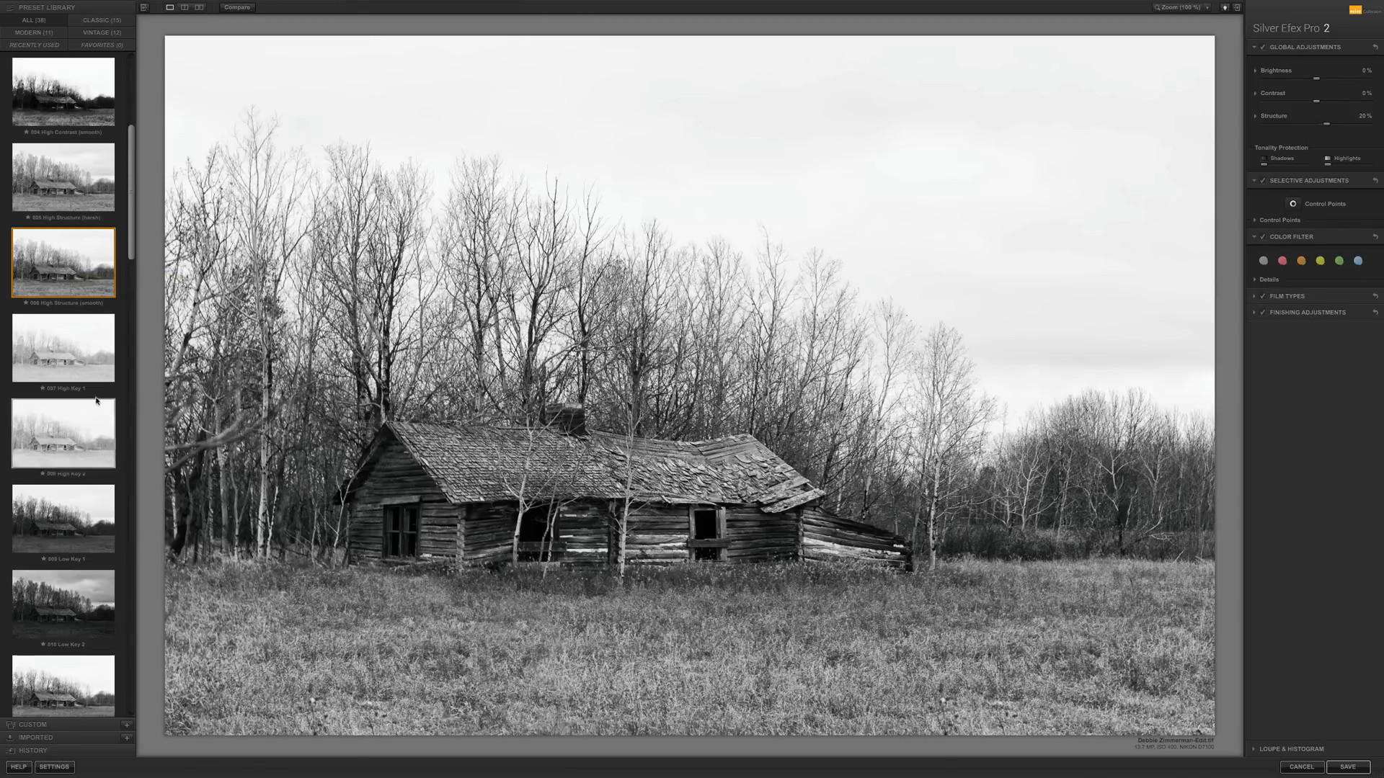
pyautogui.scroll(-8, 92, 400)
pyautogui.scroll(2, 92, 395)
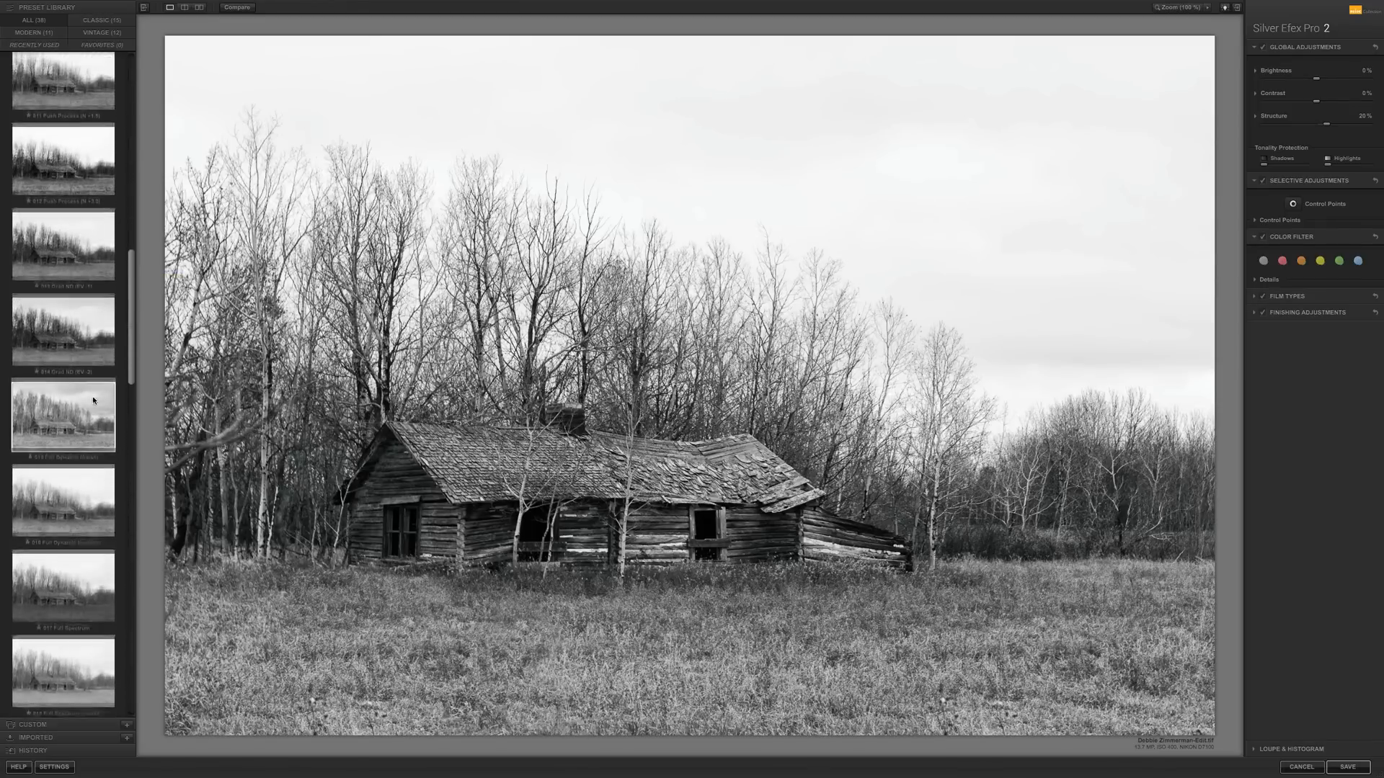
# - Try both Push Process presets and both Grad ND presets, EV -1 and EV -2, on the cabin photo
pyautogui.click(72, 177)
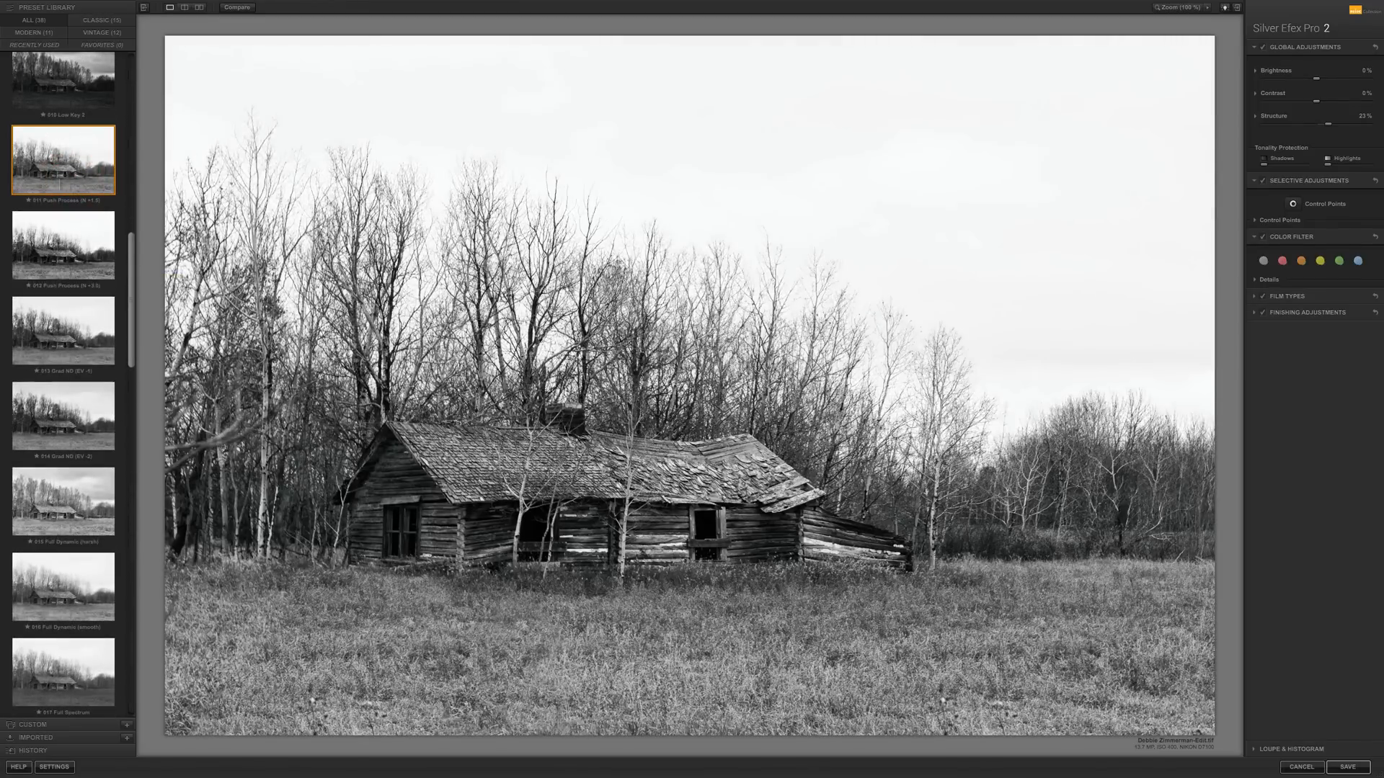
pyautogui.click(63, 240)
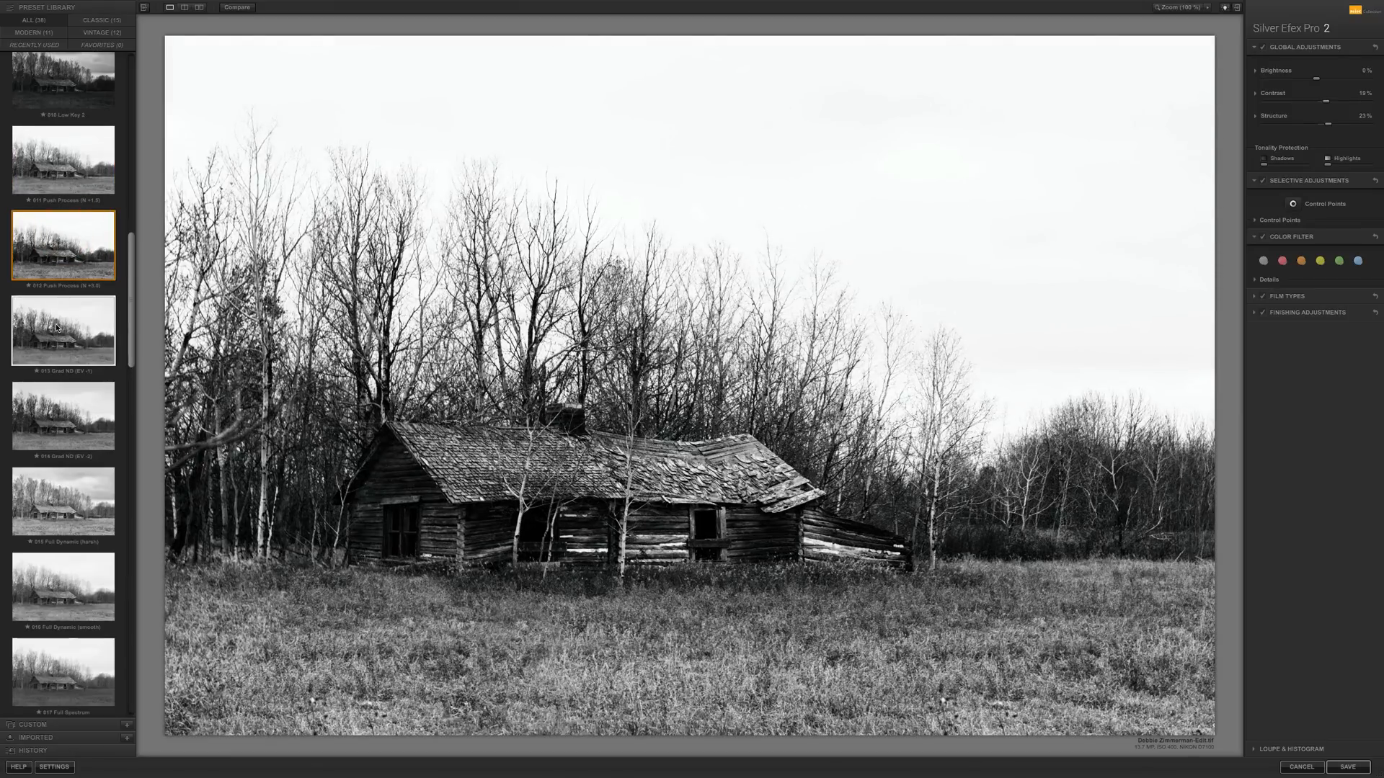
pyautogui.click(55, 348)
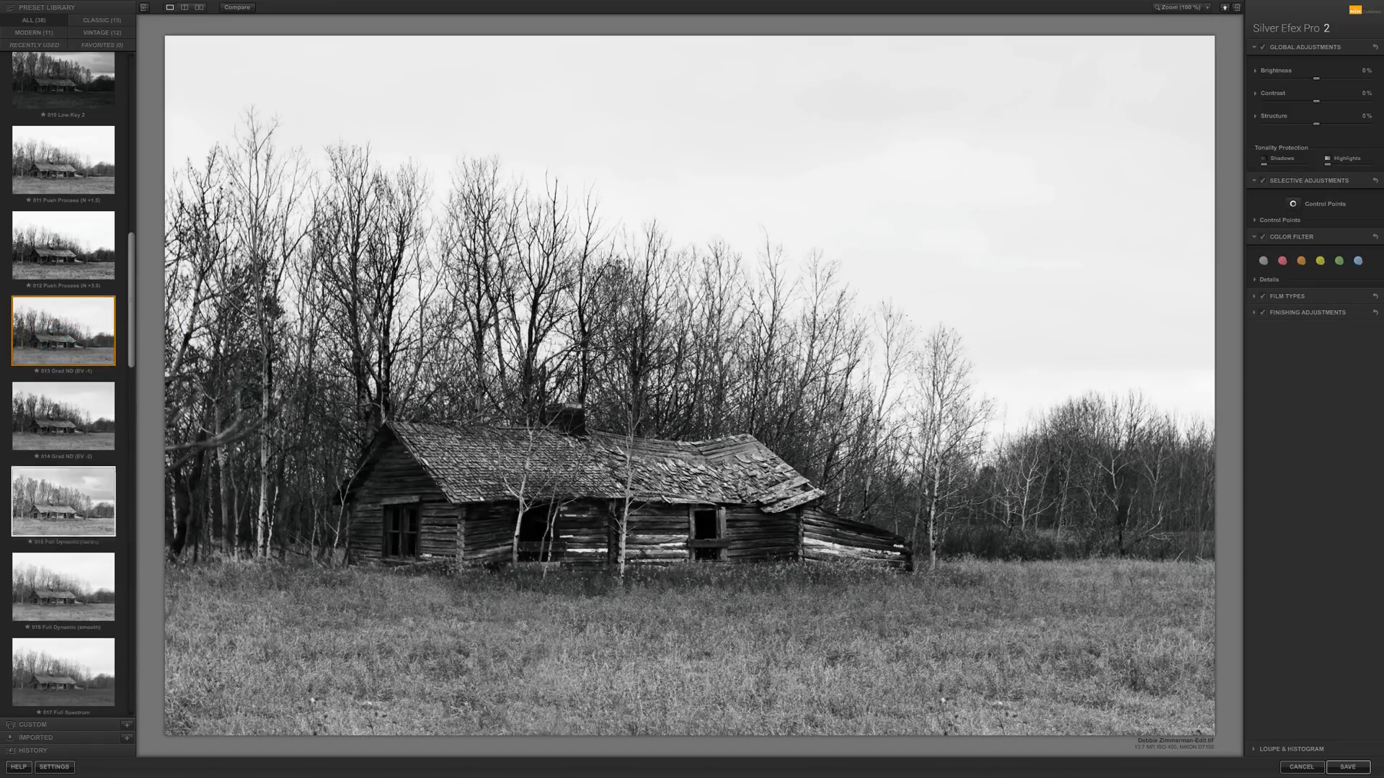
pyautogui.scroll(-1, 75, 435)
pyautogui.click(75, 434)
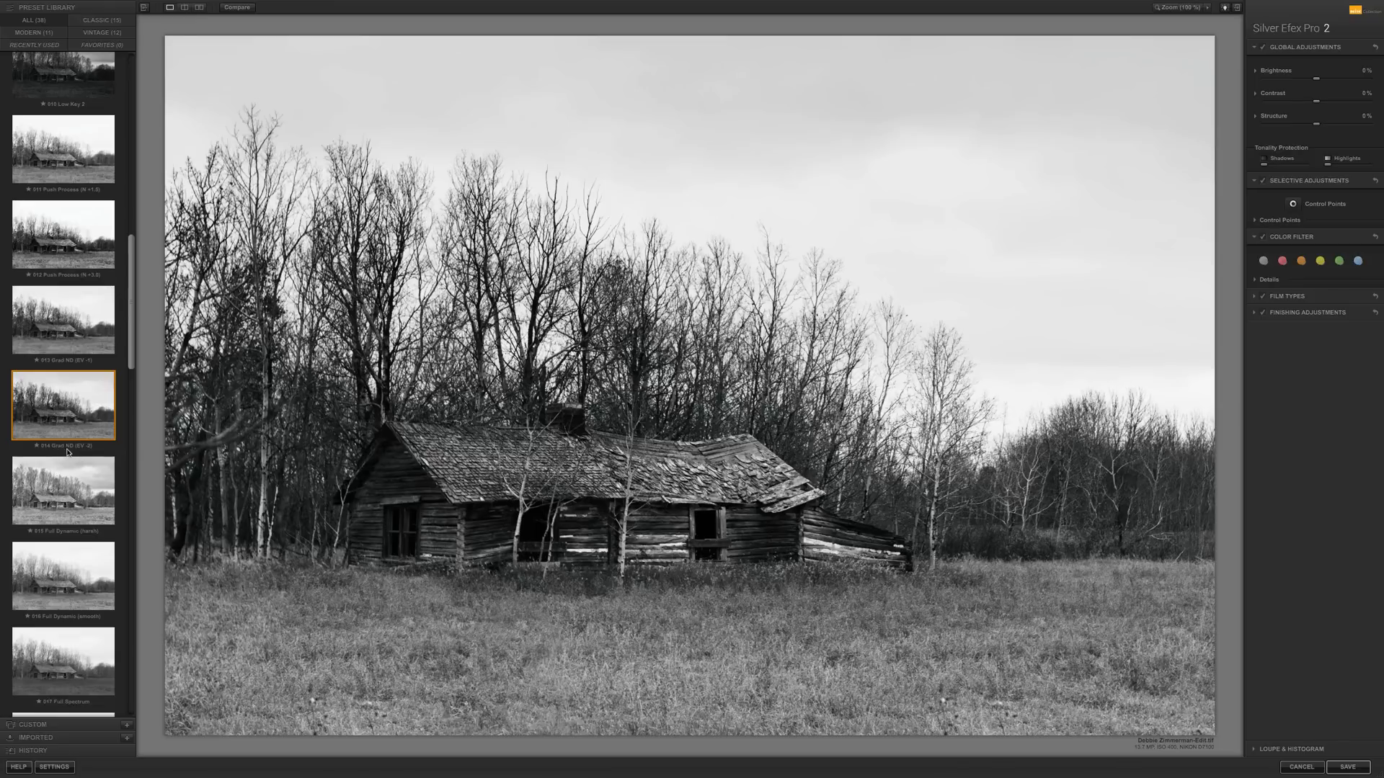
# - Apply the 015 Full Dynamic (harsh) preset, lower the global brightness to -25%, and save the conversion back to Lightroom
pyautogui.scroll(-2, 72, 453)
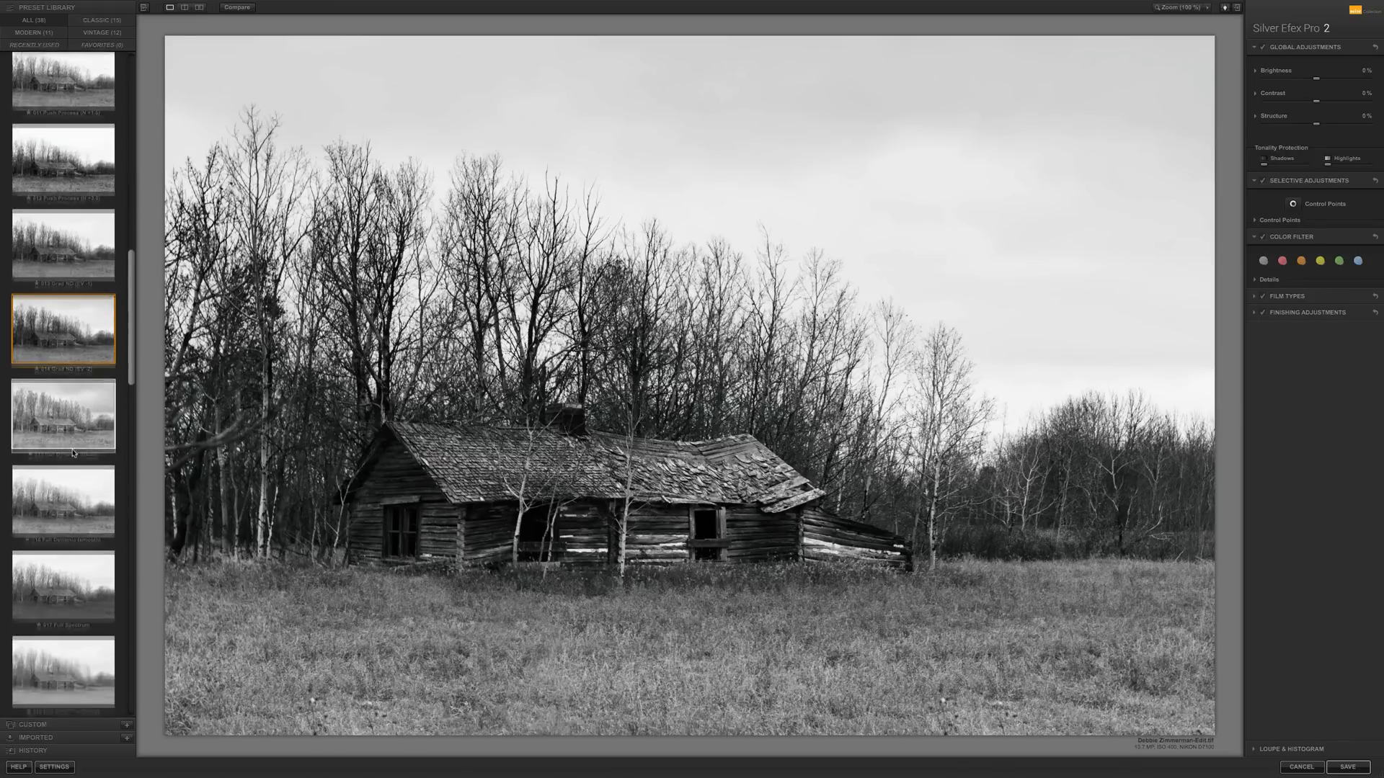
pyautogui.scroll(-3, 73, 453)
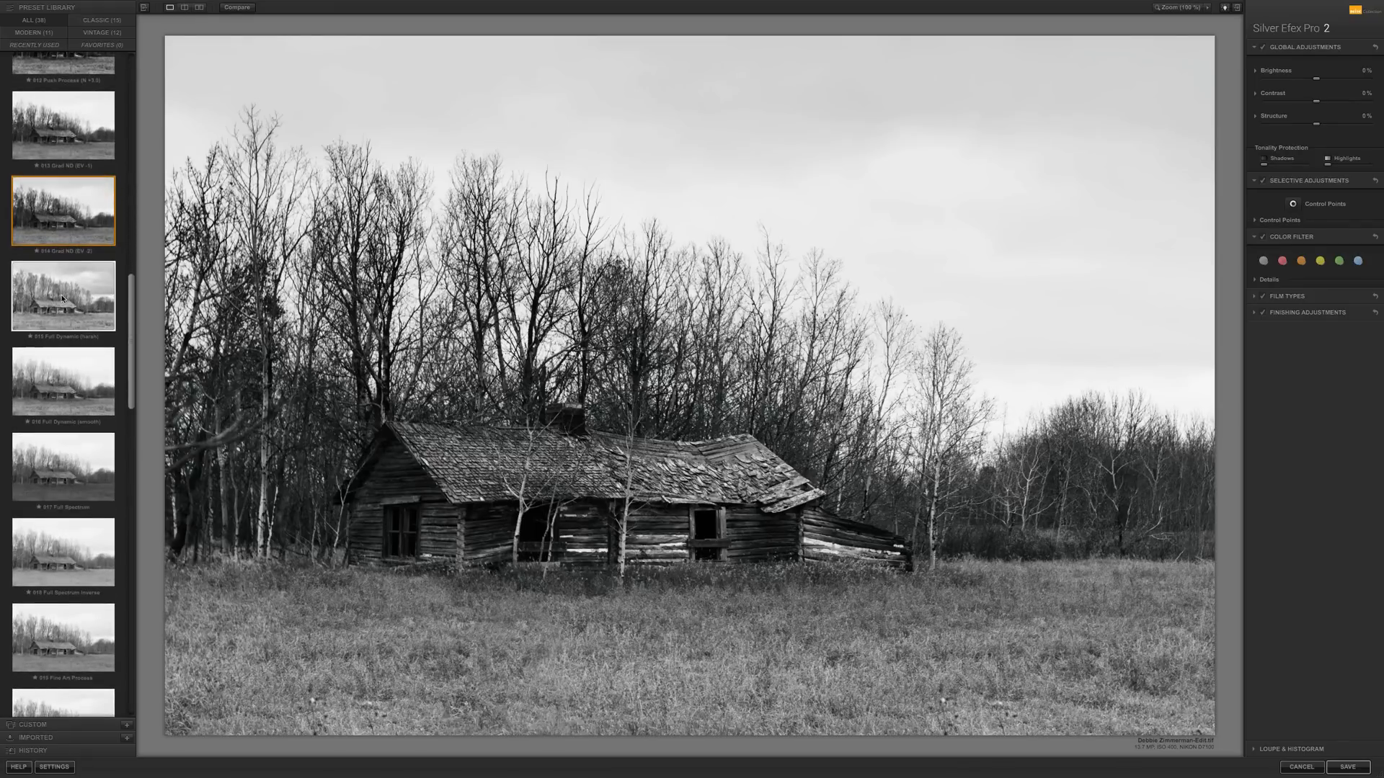
pyautogui.click(62, 298)
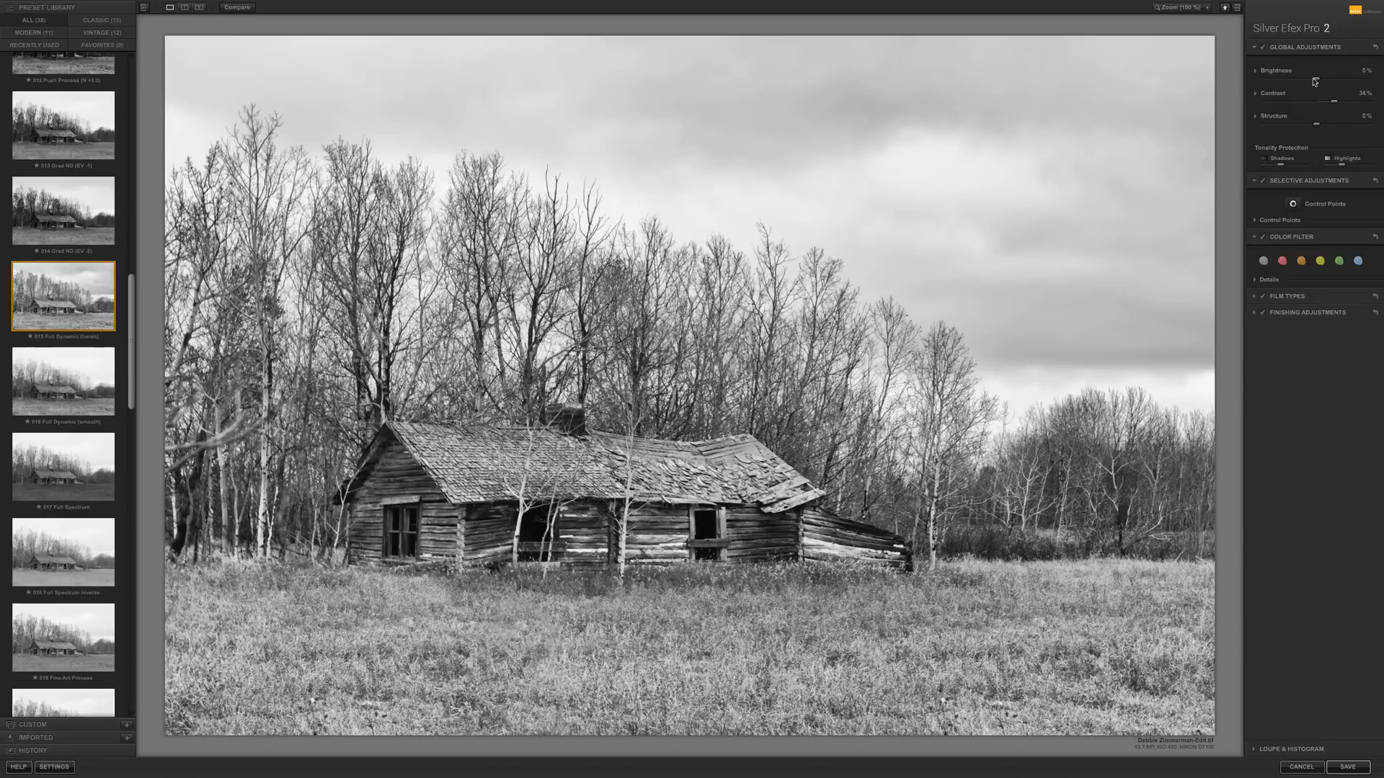
pyautogui.moveTo(1314, 82); pyautogui.dragTo(1303, 83)
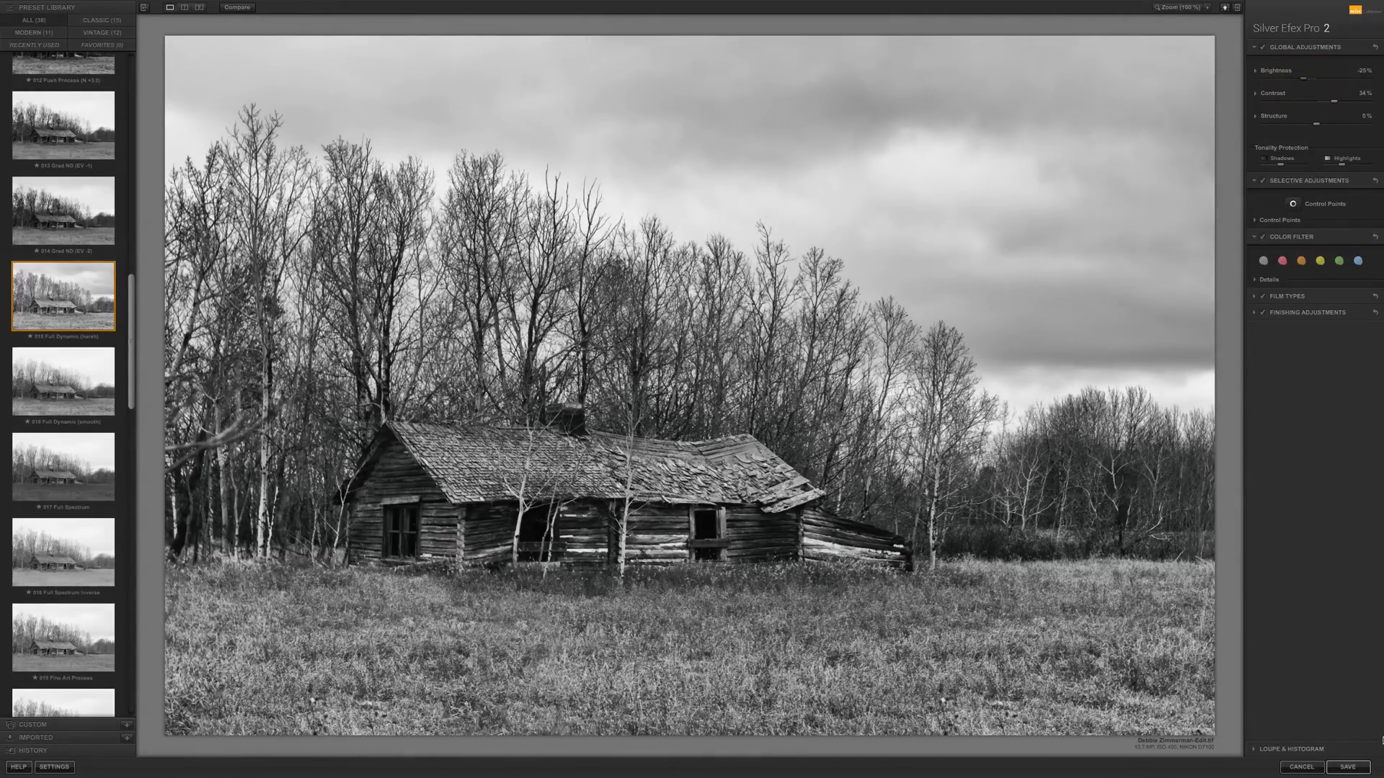
pyautogui.click(1347, 767)
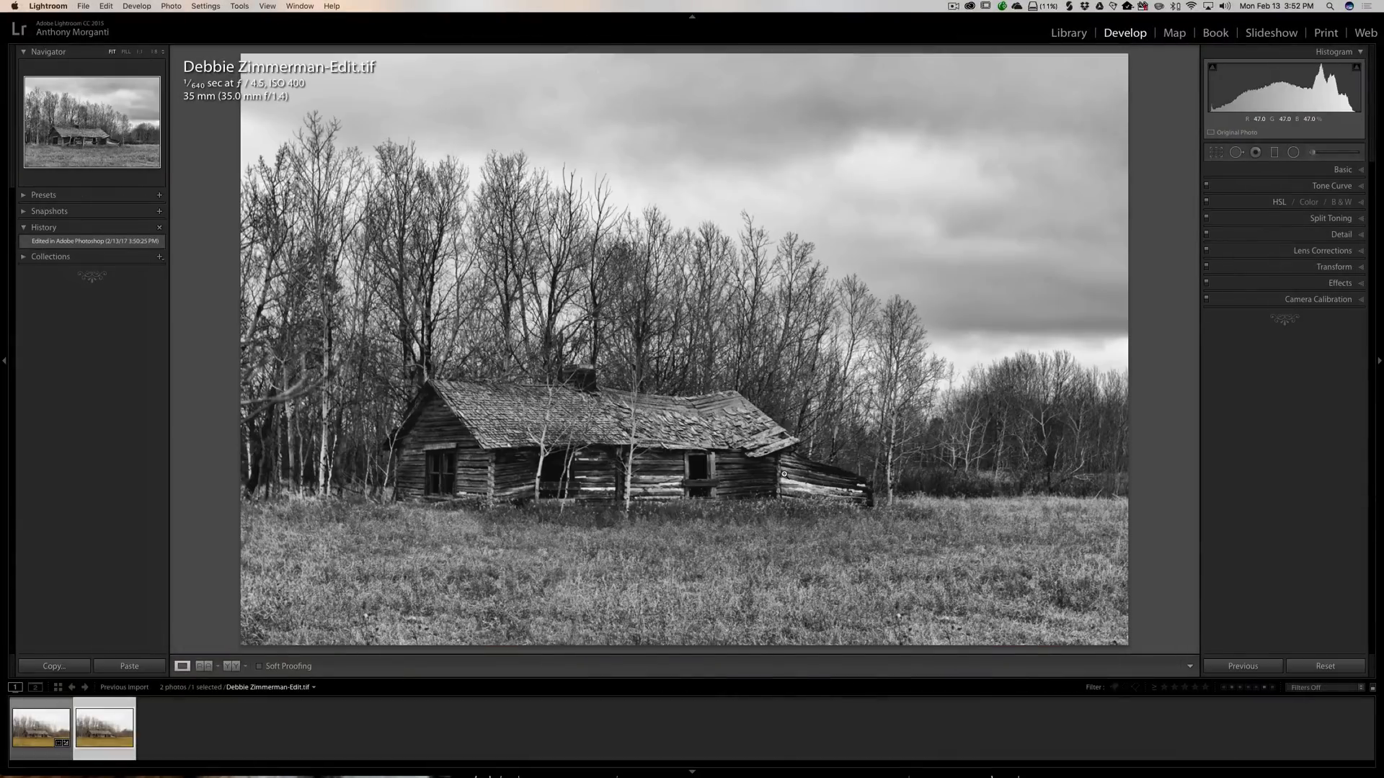
# - Undo the colour edits on the original raw photo and restore its black-and-white history state at Post-Crop Vignette Amount
pyautogui.click(31, 723)
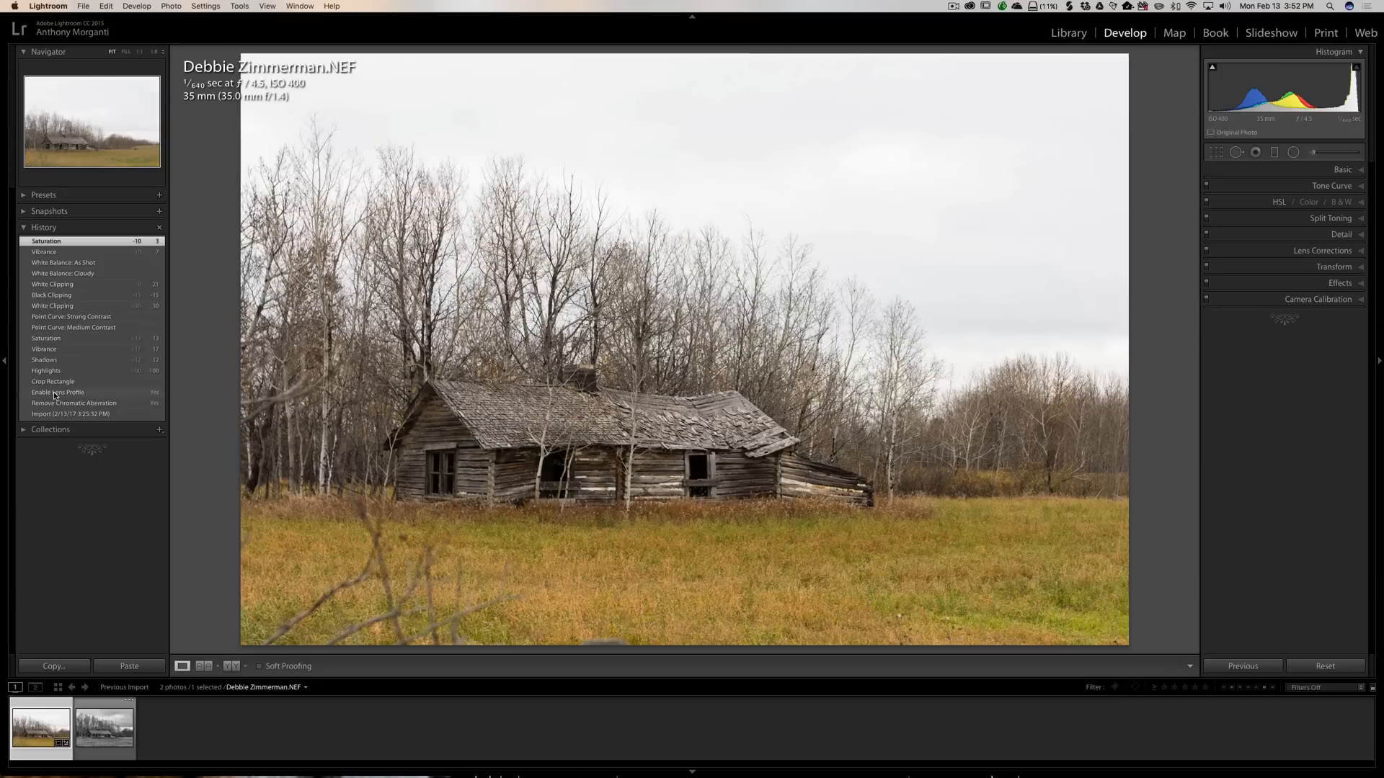
pyautogui.press('super')
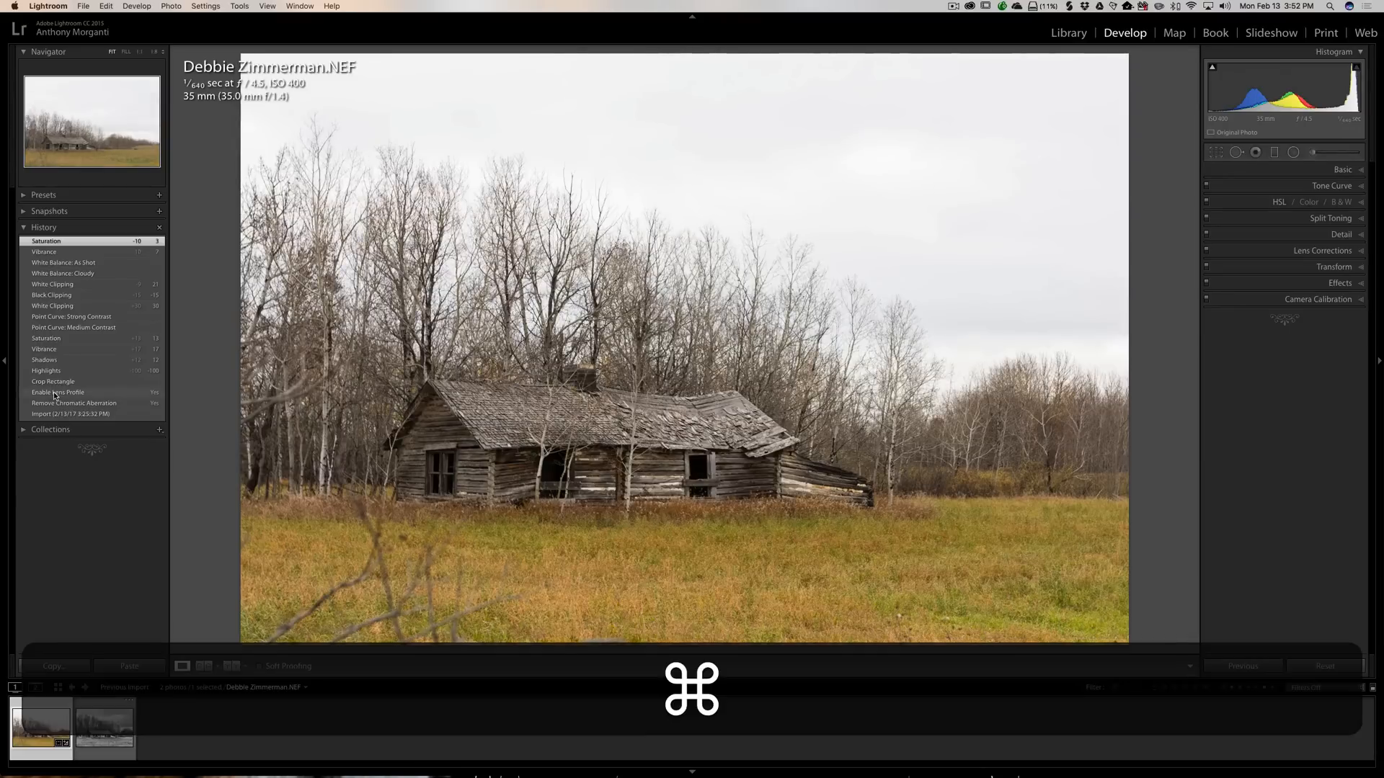
pyautogui.press('super+z')
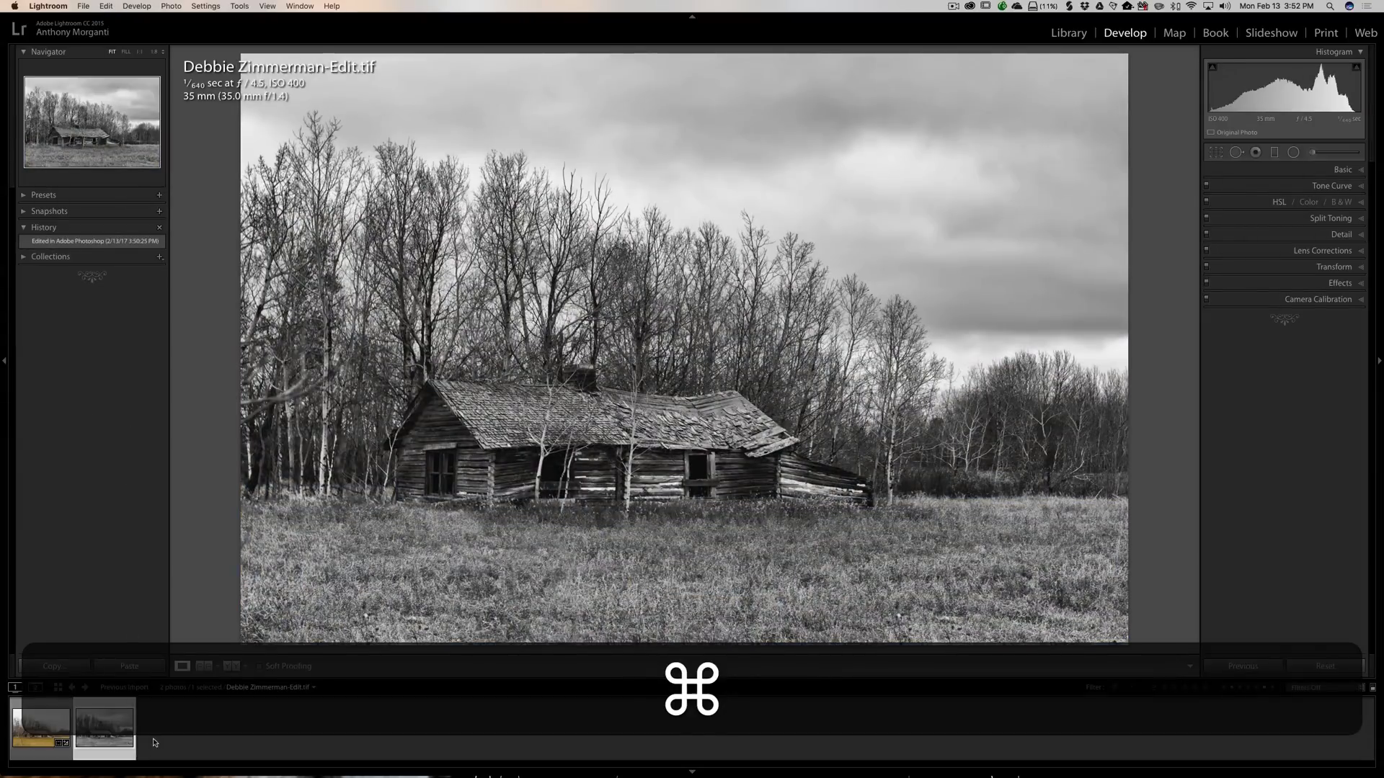
pyautogui.press('super+z')
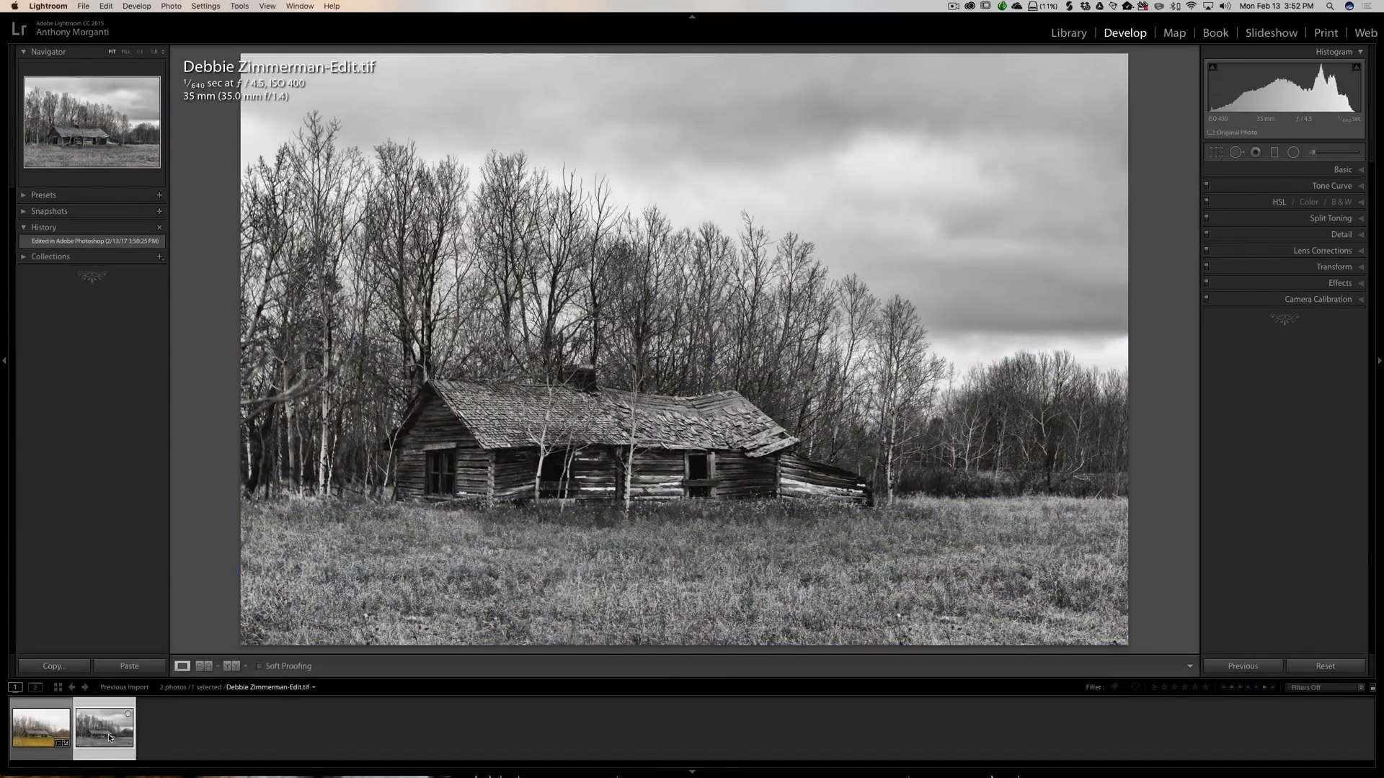
pyautogui.press('super+z')
pyautogui.rightClick(36, 735)
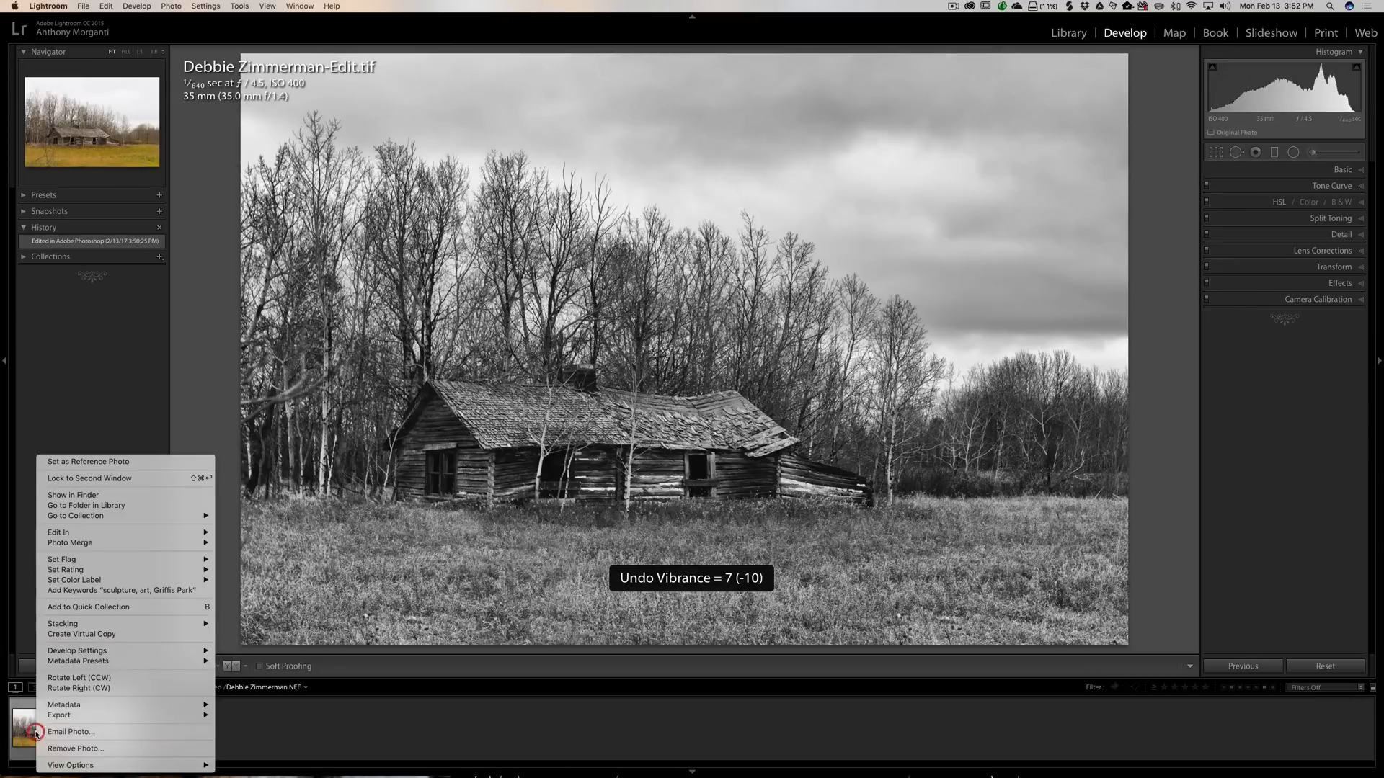
pyautogui.click(35, 734)
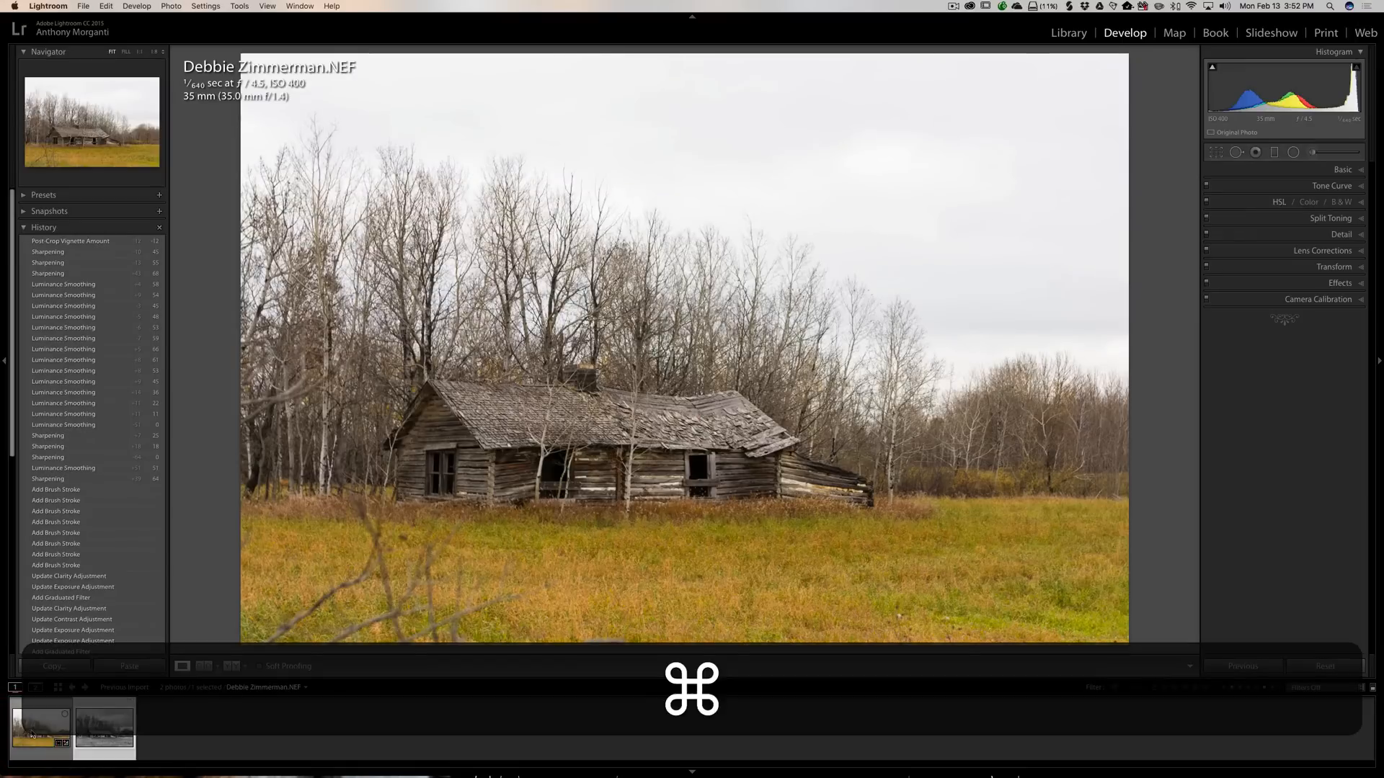
pyautogui.press('super+z')
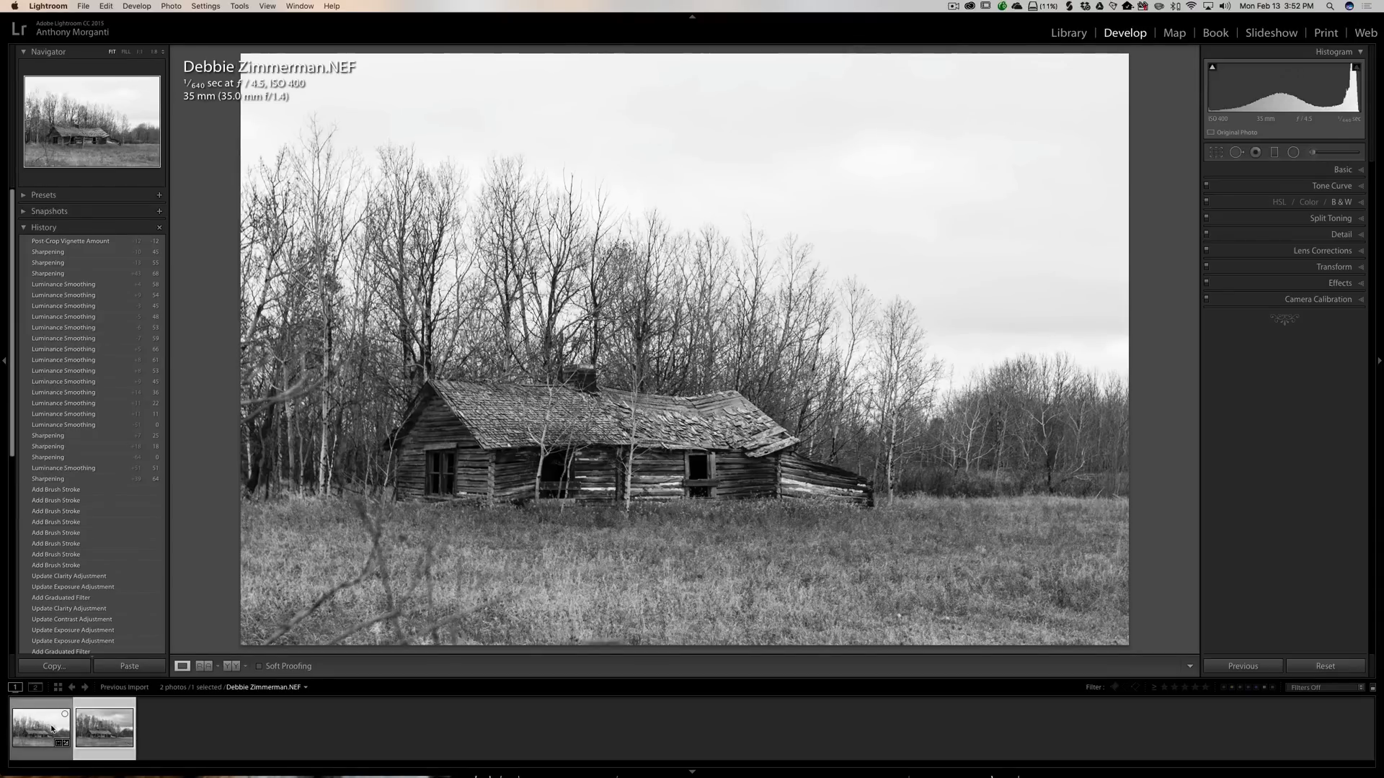
pyautogui.click(104, 728)
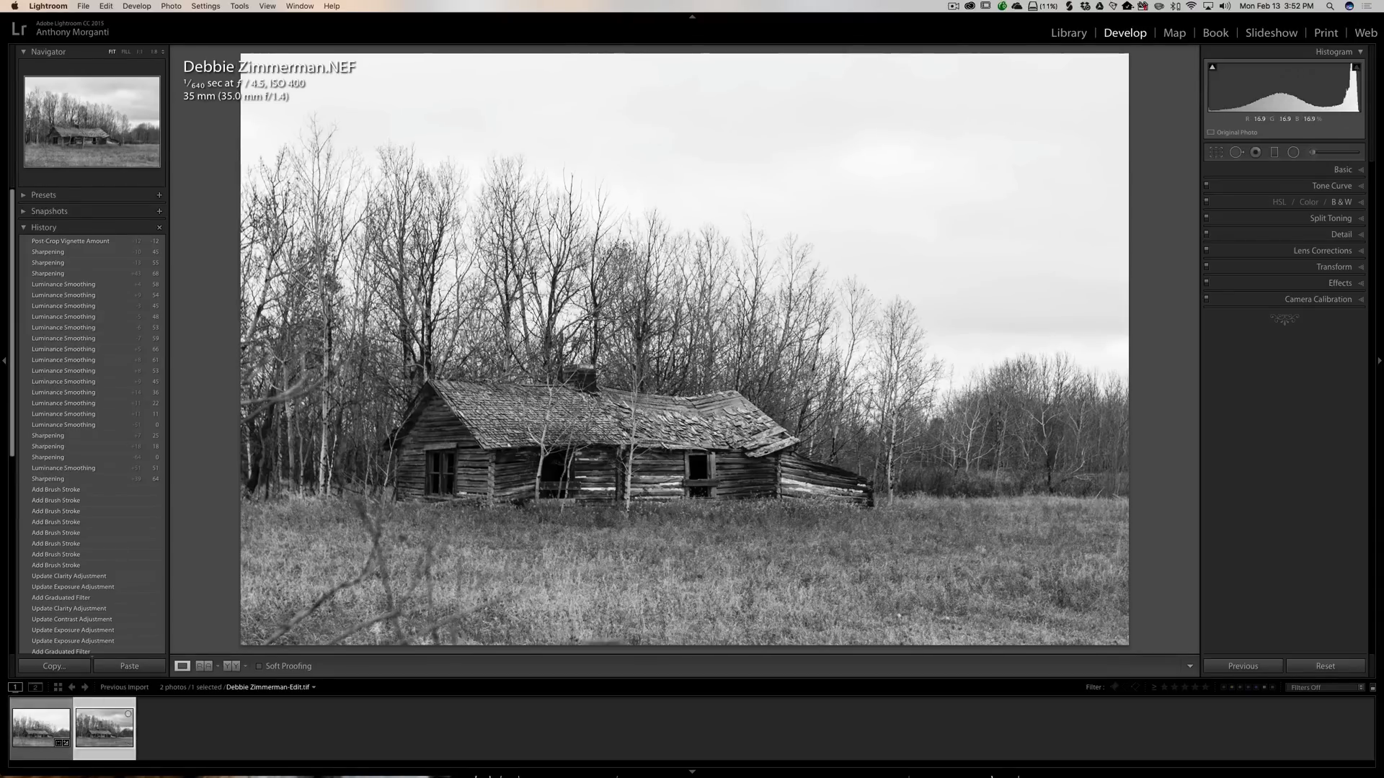
pyautogui.click(59, 240)
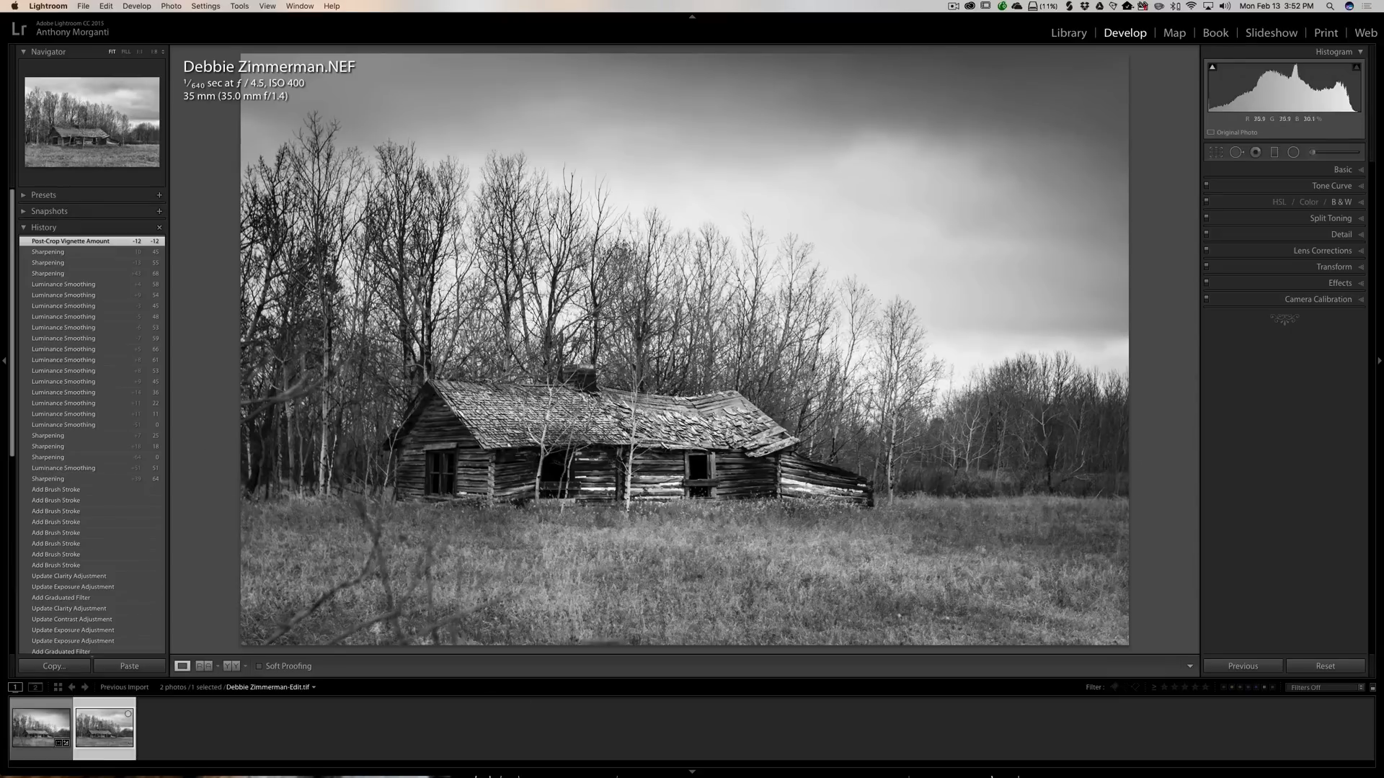
# - Compare the Lightroom black-and-white version of the raw photo with the Silver Efex Pro 2 version, alternating between them
pyautogui.click(47, 712)
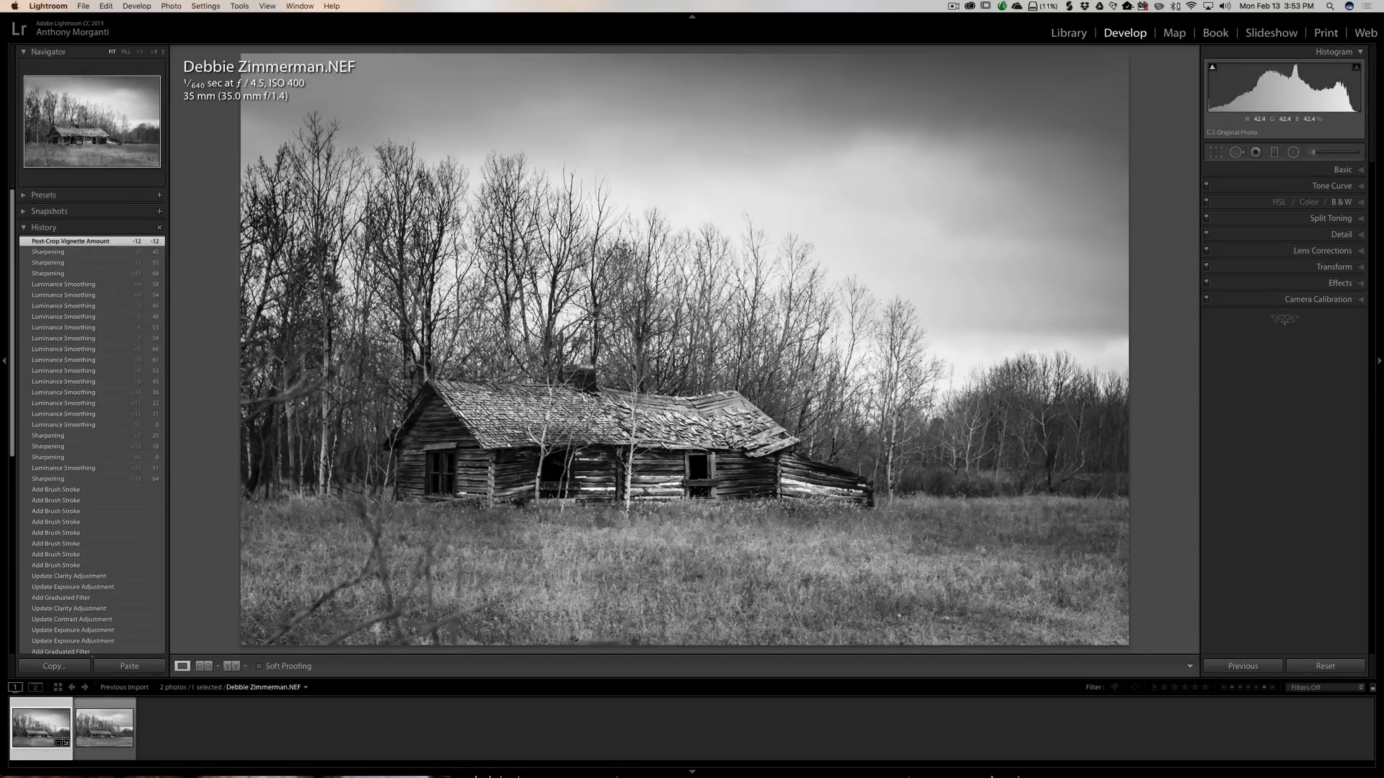
pyautogui.click(103, 739)
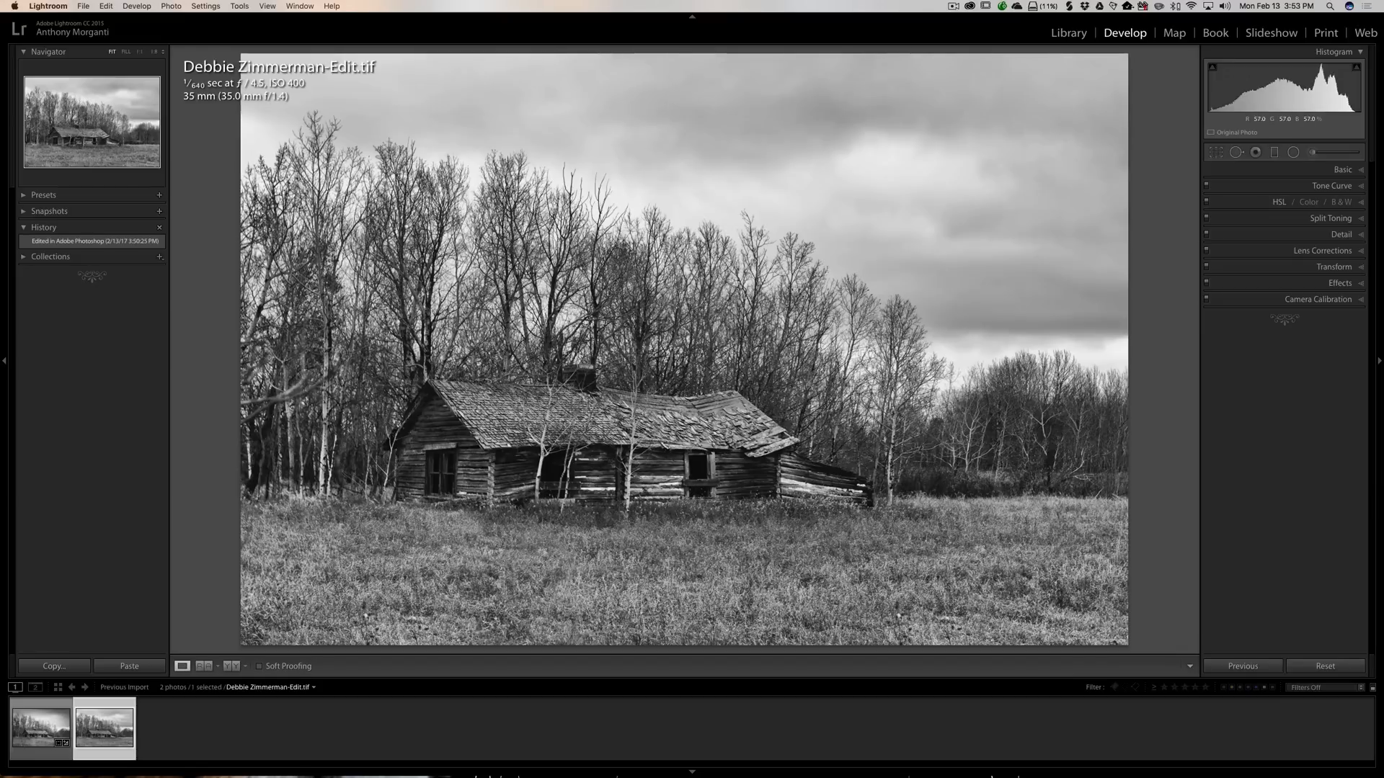
pyautogui.click(39, 741)
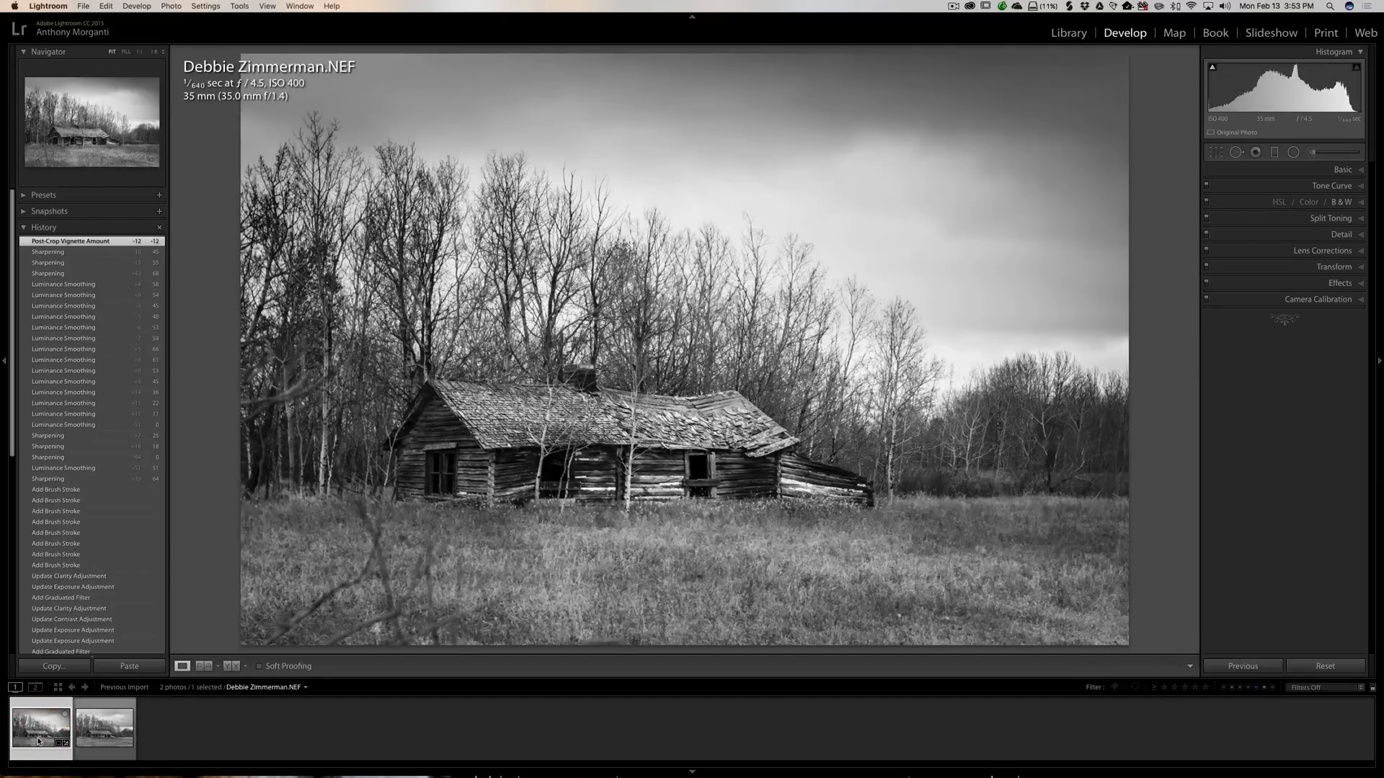
pyautogui.click(97, 725)
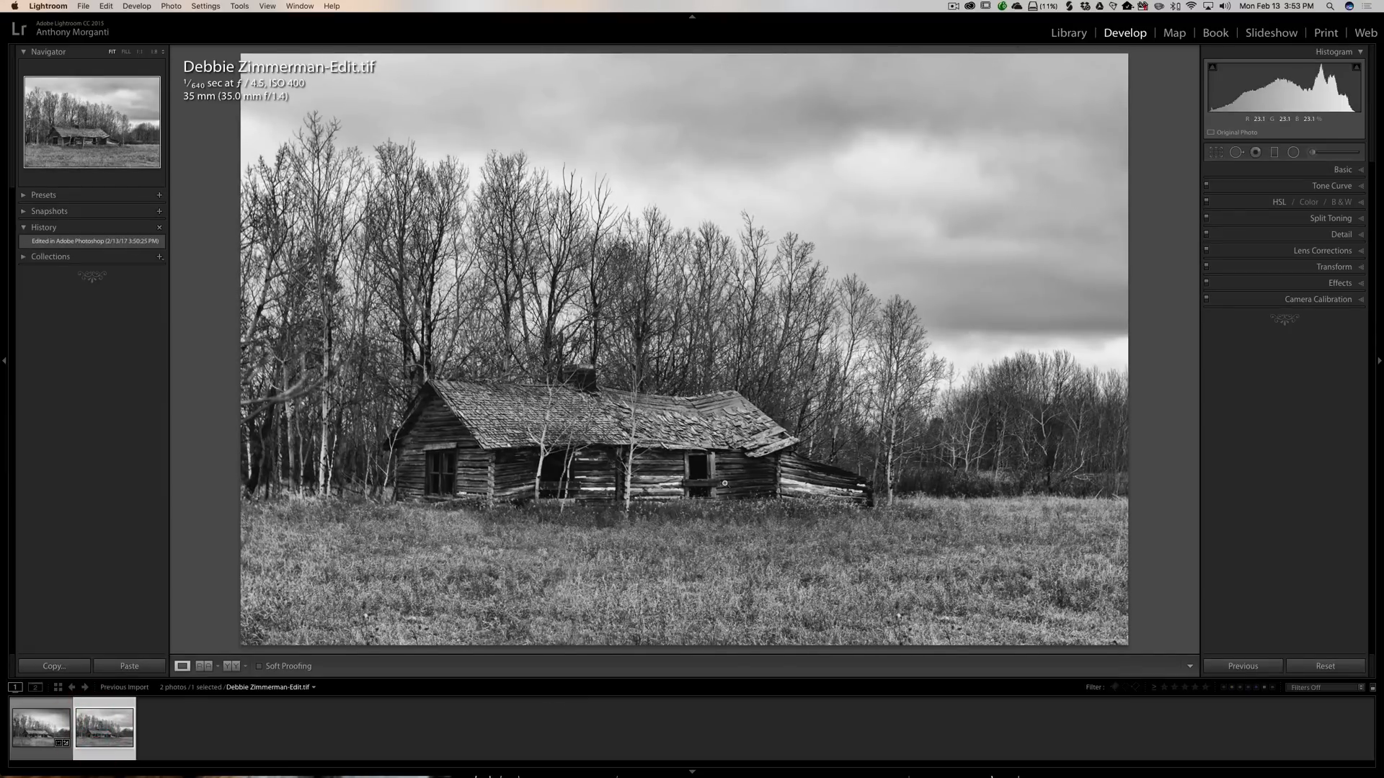
pyautogui.click(31, 729)
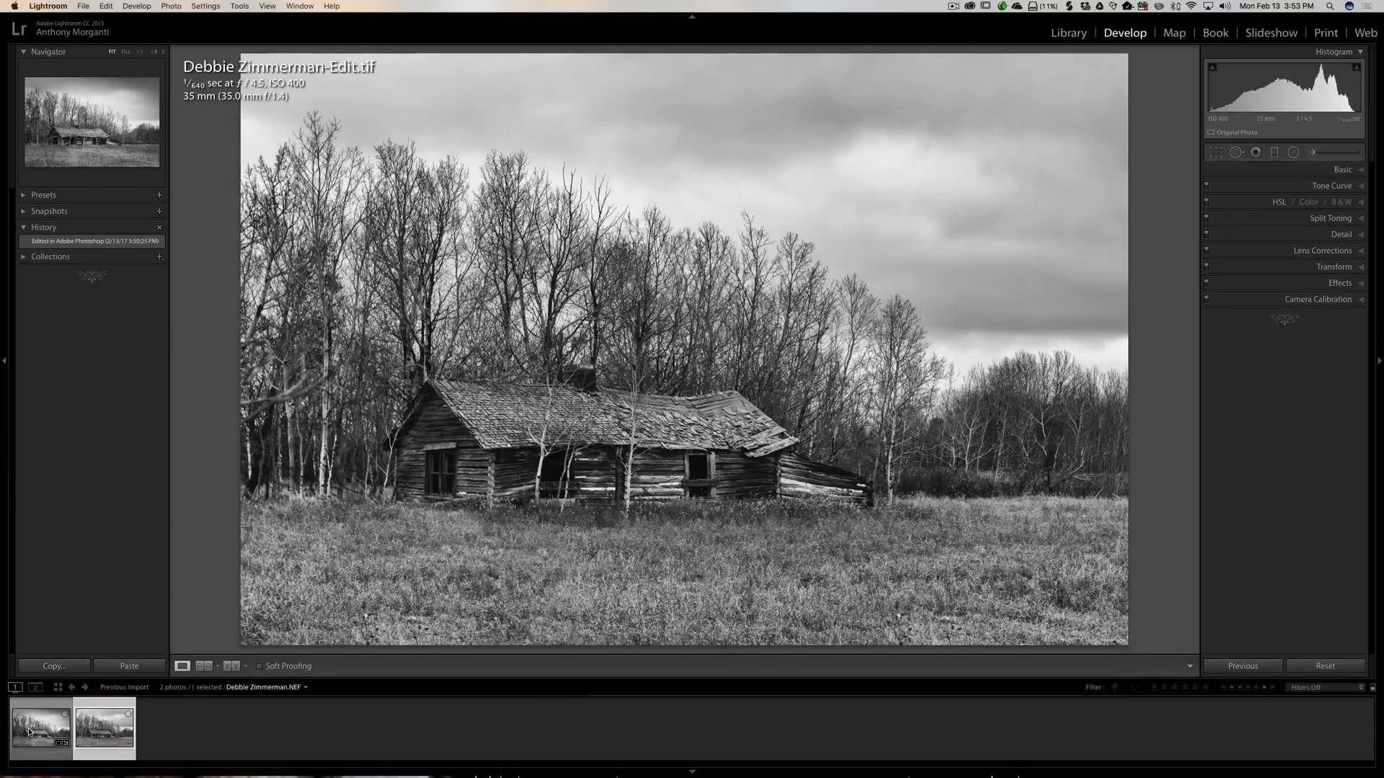
pyautogui.click(114, 731)
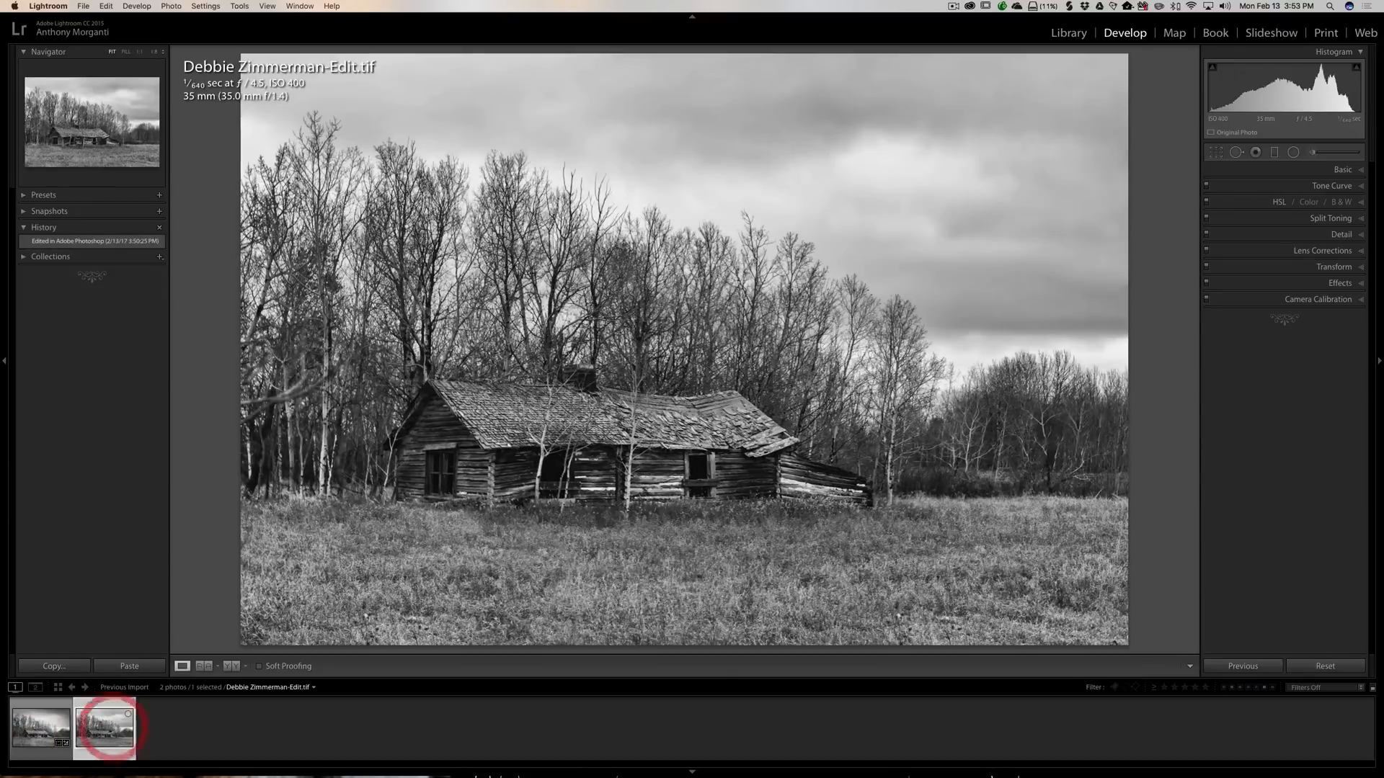
pyautogui.click(37, 730)
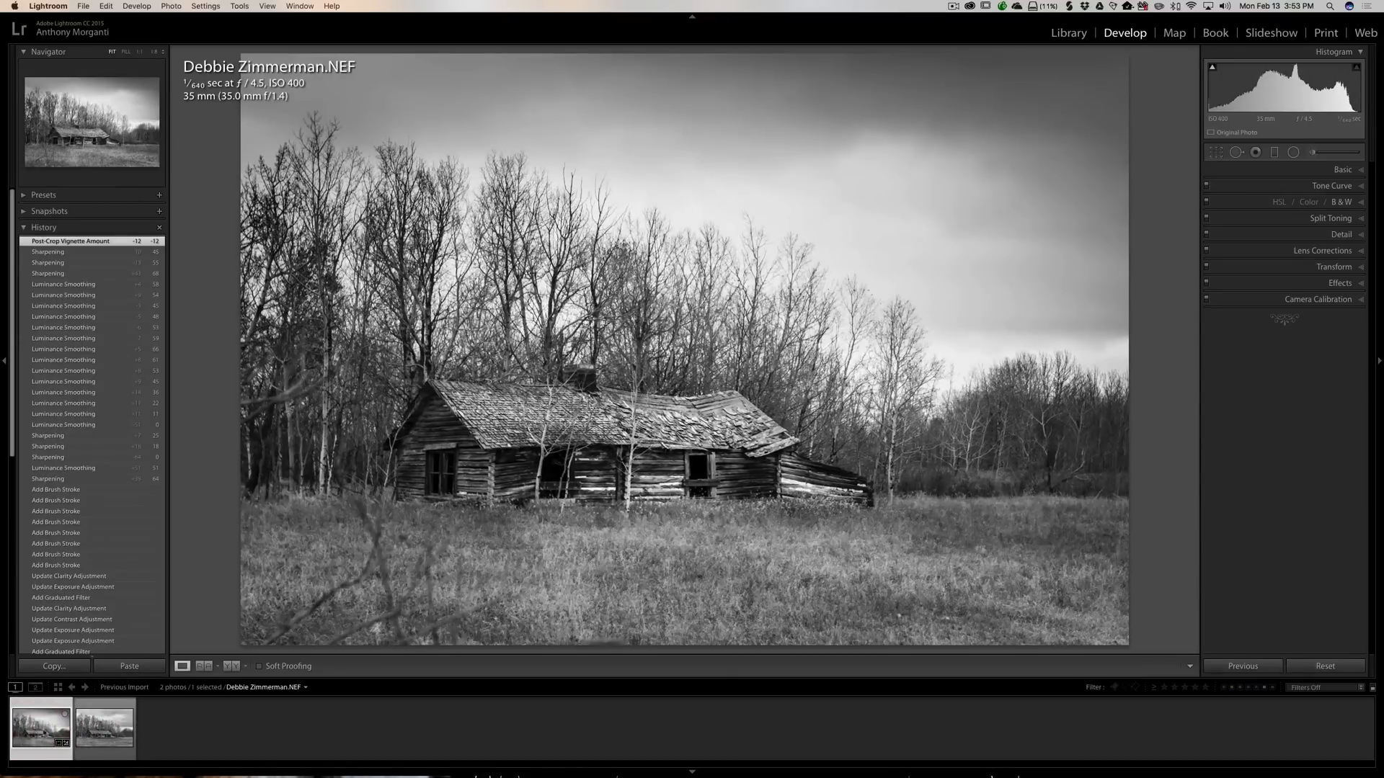
# - Switch between the Silver Efex Pro 2 TIFF and the raw black-and-white photo once more, finishing on the TIFF
pyautogui.click(106, 728)
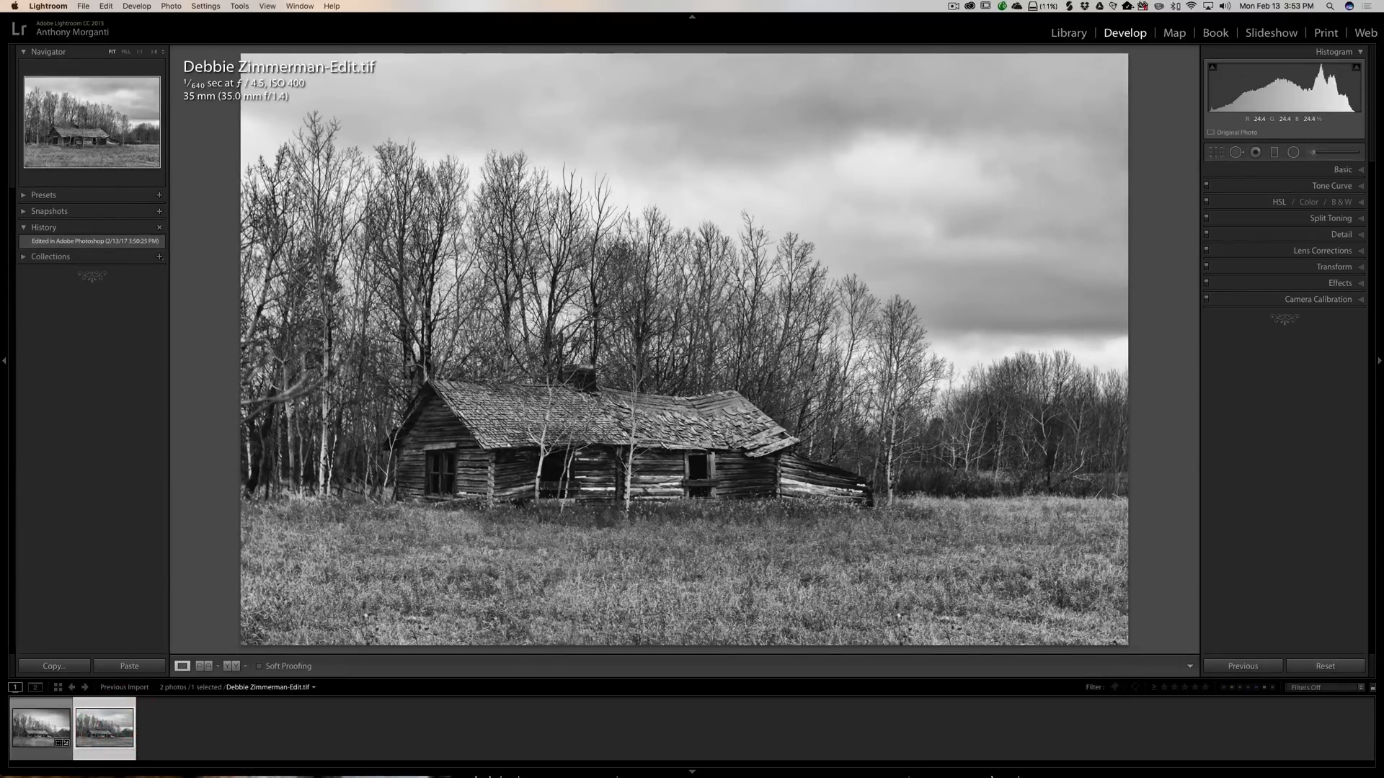
pyautogui.click(46, 728)
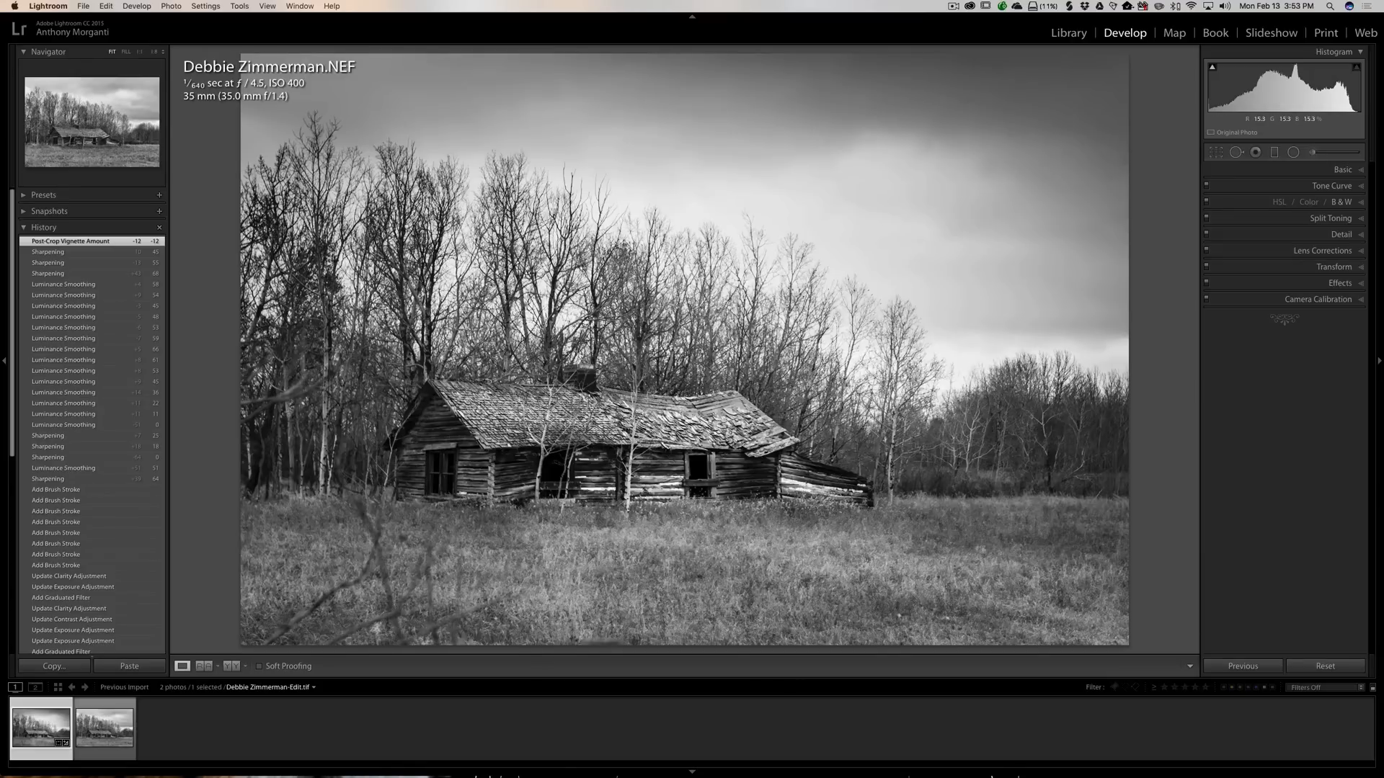
pyautogui.click(101, 734)
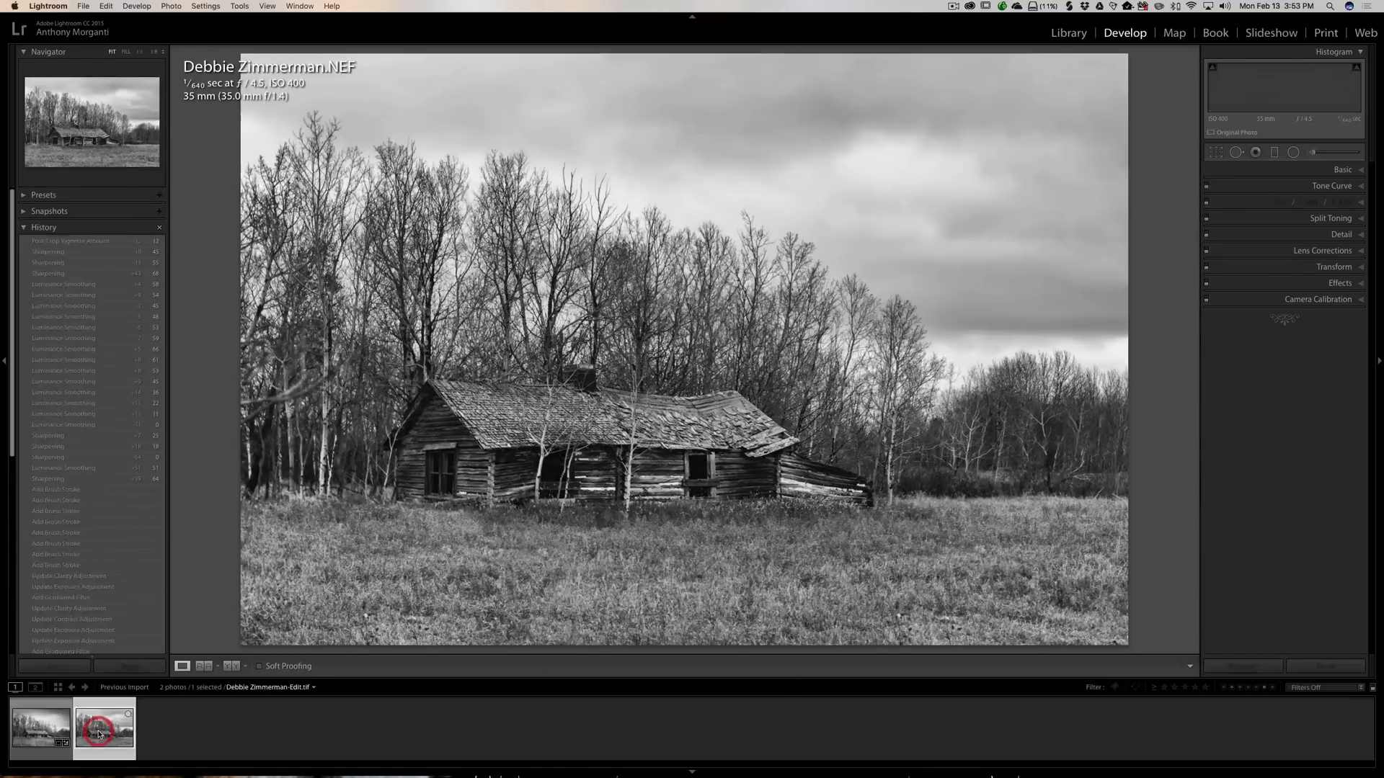
# - Reset the Adjustment Brush, paint lightening strokes across the foreground grass of the TIFF, and raise their exposure to 2.11
pyautogui.click(1314, 153)
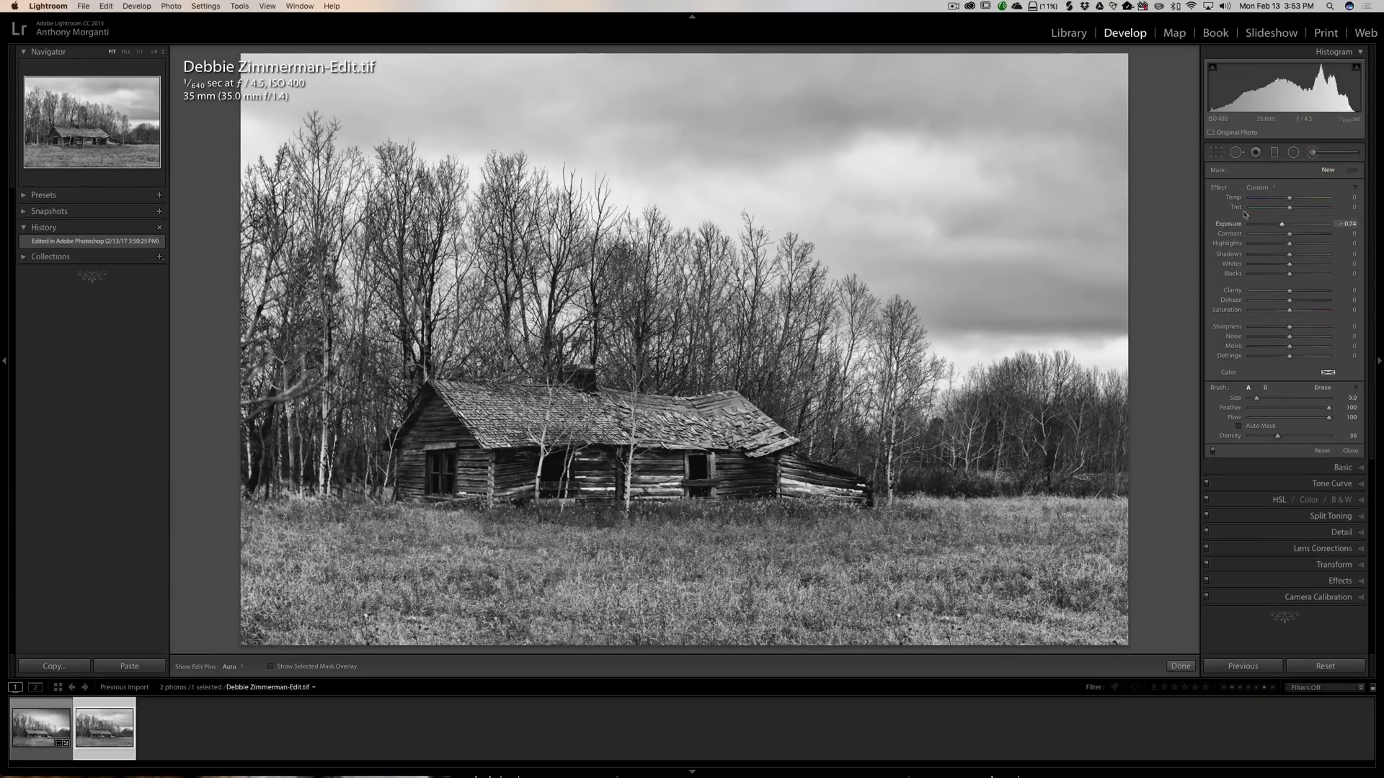
pyautogui.doubleClick(1219, 188)
pyautogui.moveTo(1289, 224); pyautogui.dragTo(1299, 224)
pyautogui.scroll(1, 1108, 615)
pyautogui.moveTo(1101, 620)
pyautogui.mouseDown()
pyautogui.moveTo(741, 526)
pyautogui.moveTo(797, 536)
pyautogui.mouseUp()
pyautogui.moveTo(612, 649)
pyautogui.mouseDown()
pyautogui.moveTo(706, 561)
pyautogui.moveTo(731, 525)
pyautogui.mouseUp()
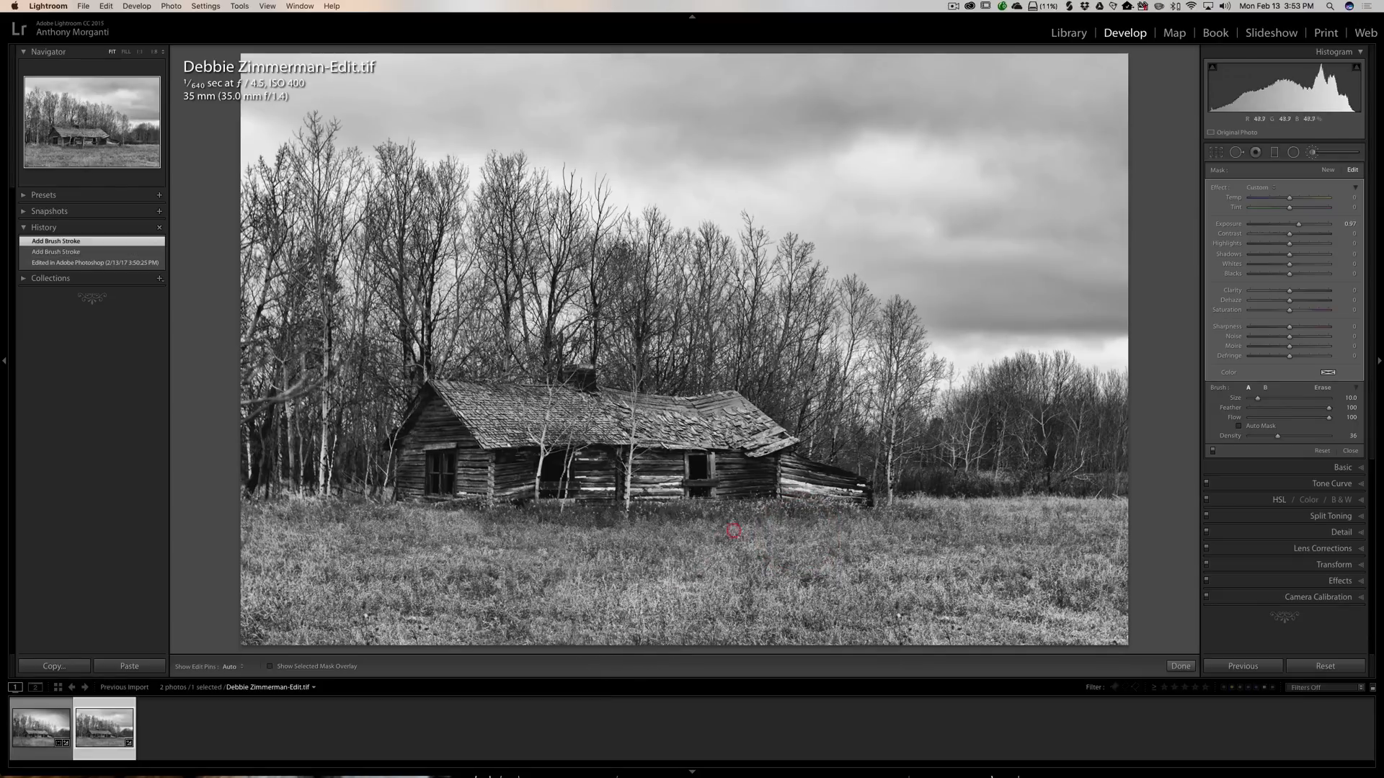
pyautogui.moveTo(1299, 224); pyautogui.dragTo(1308, 221)
# - Start a new Adjustment Brush mask at exposure -1.02 and size 4.0, and paint darkening strokes across the grass with the pins hidden
pyautogui.click(1329, 170)
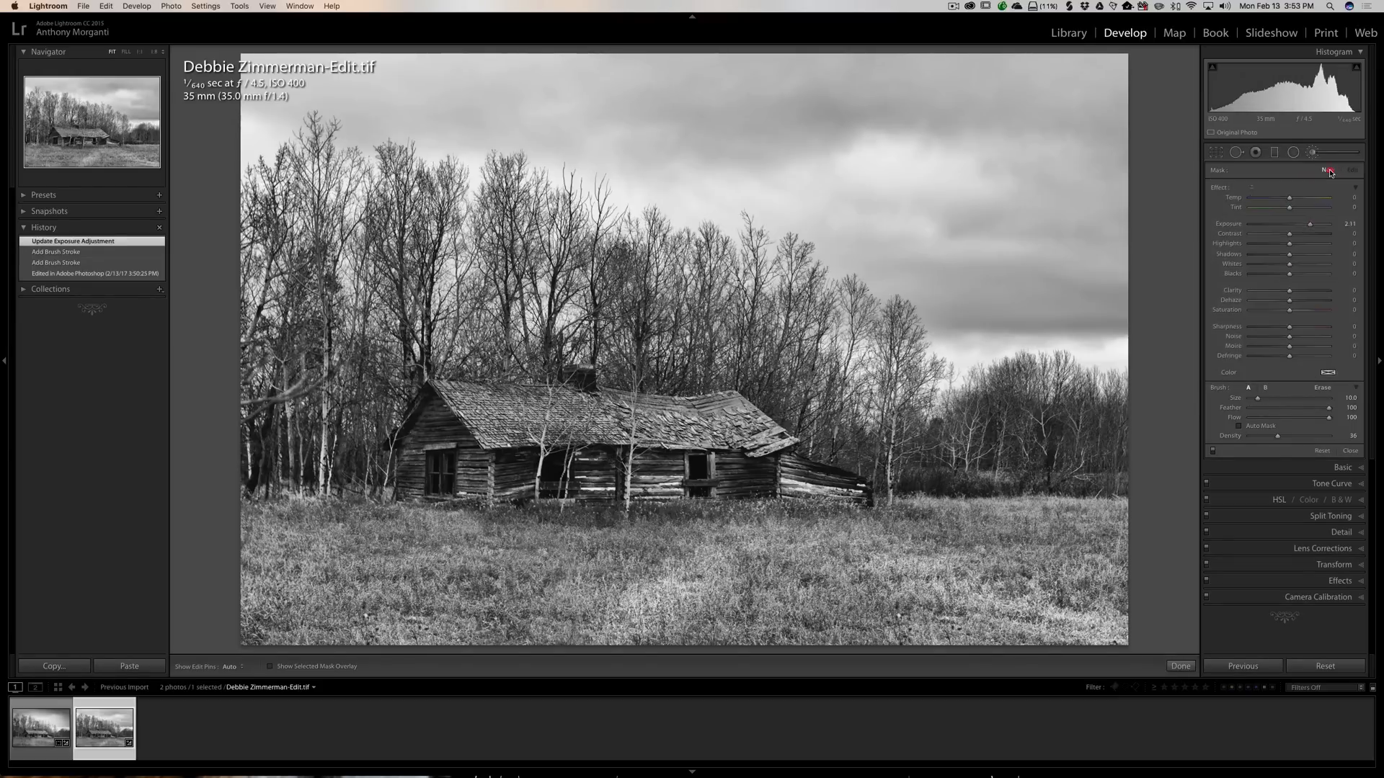
pyautogui.click(1279, 224)
pyautogui.scroll(-6, 1119, 576)
pyautogui.press('h')
pyautogui.moveTo(1116, 601)
pyautogui.mouseDown()
pyautogui.moveTo(910, 539)
pyautogui.moveTo(913, 555)
pyautogui.mouseUp()
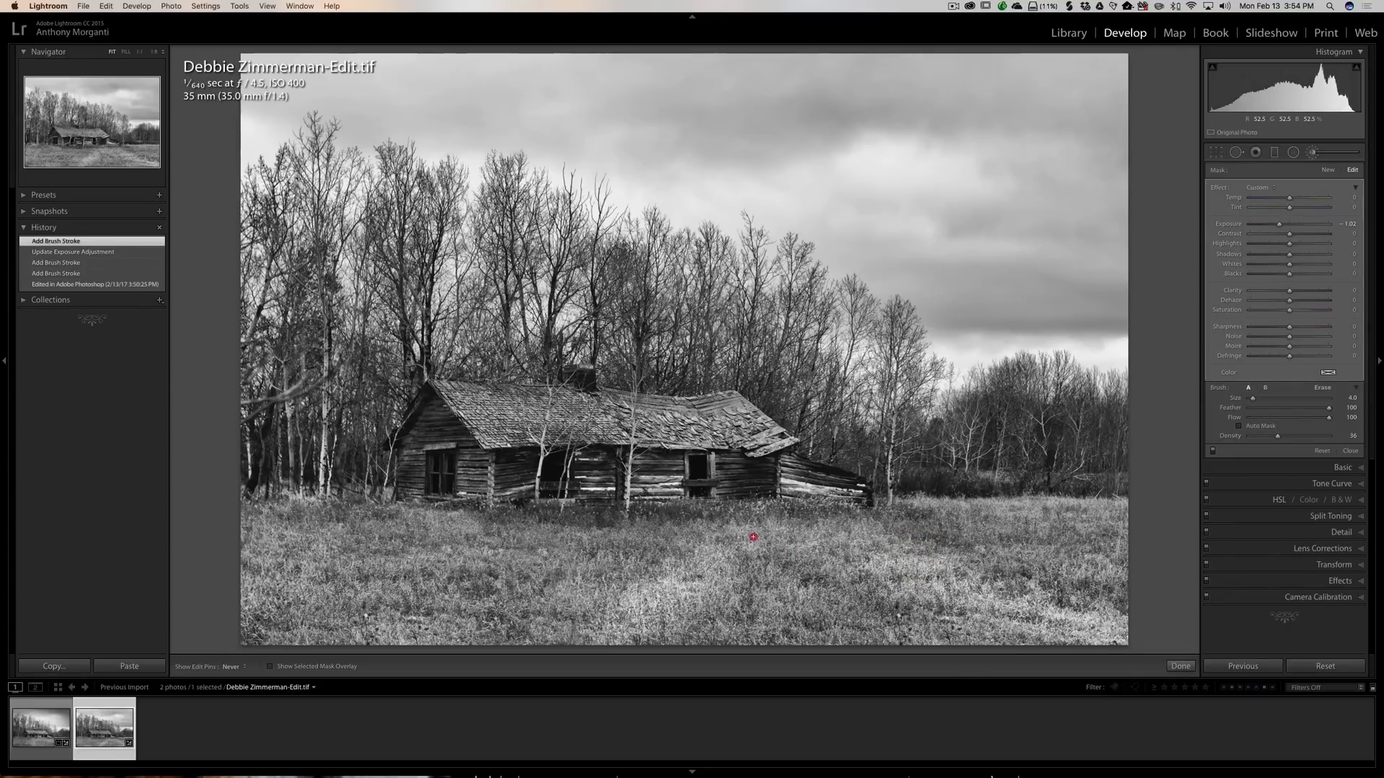
pyautogui.moveTo(753, 537); pyautogui.dragTo(762, 545)
pyautogui.moveTo(584, 617); pyautogui.dragTo(710, 518)
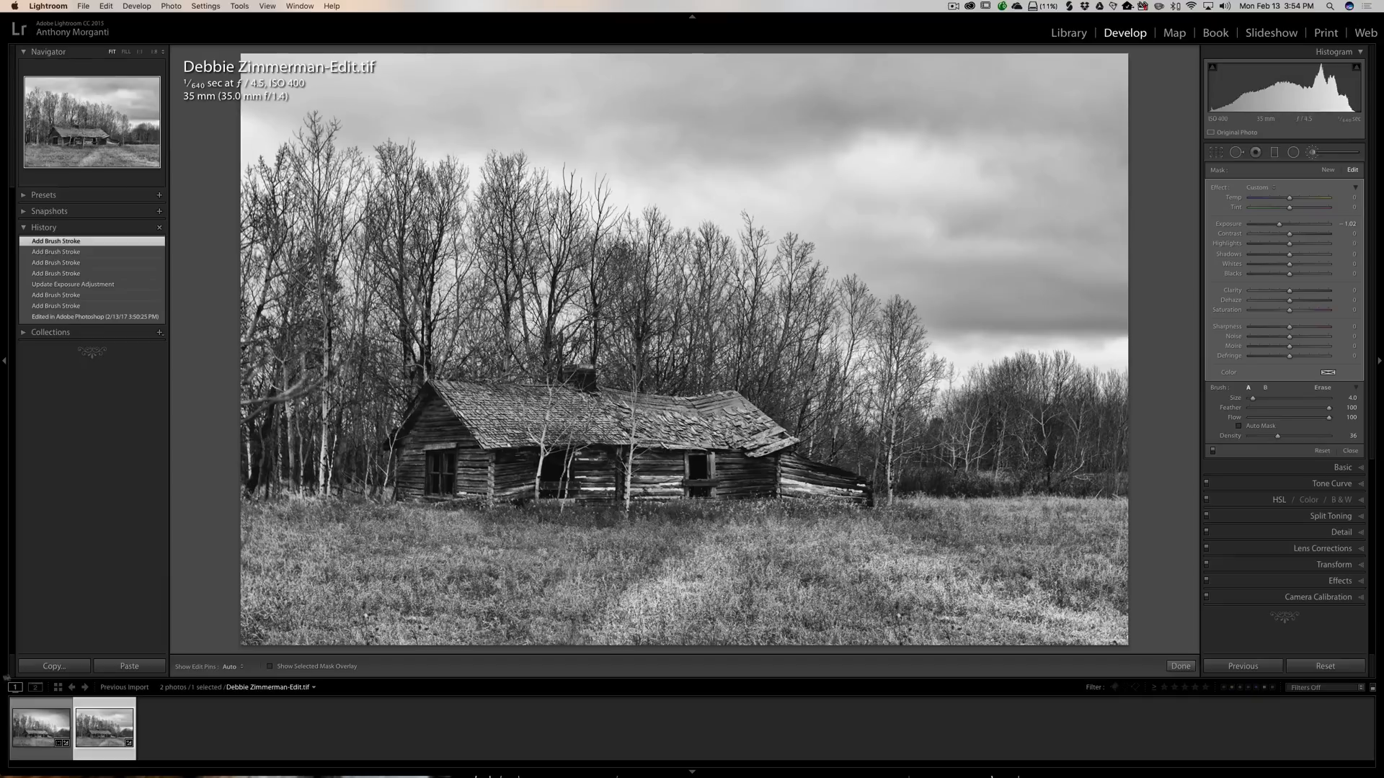
# - Check the raw version against the TIFF and delete the TIFF's lightening brush adjustment on the grass
pyautogui.click(41, 731)
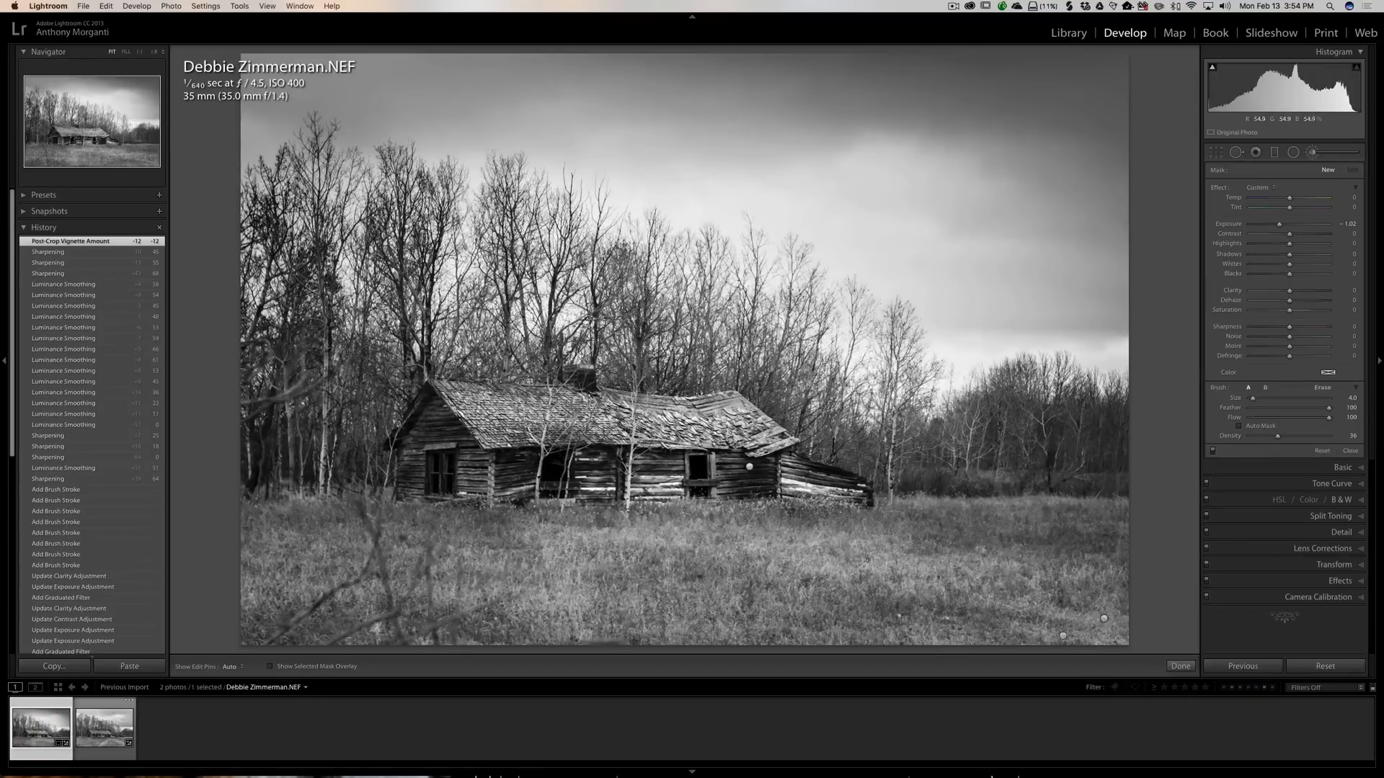
pyautogui.click(104, 727)
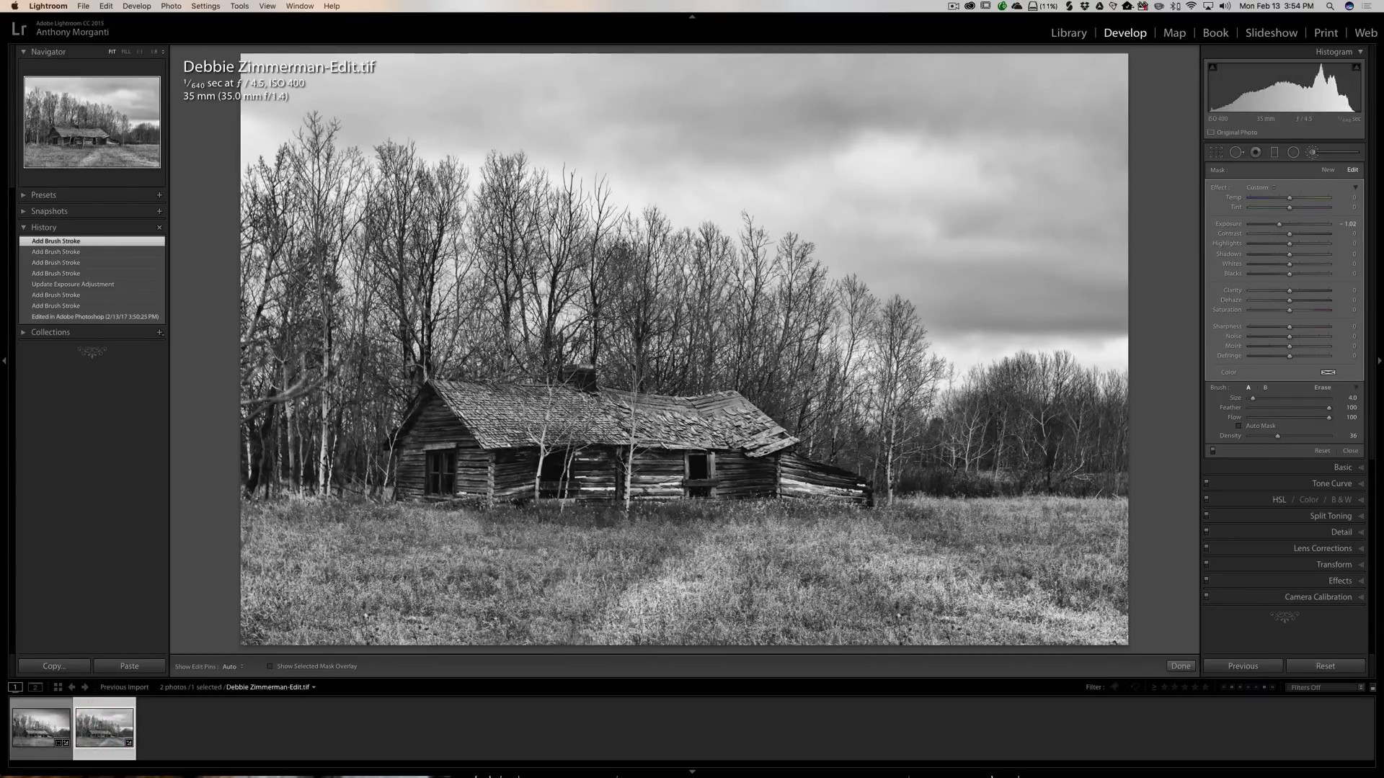
pyautogui.click(1111, 628)
pyautogui.press('Delete')
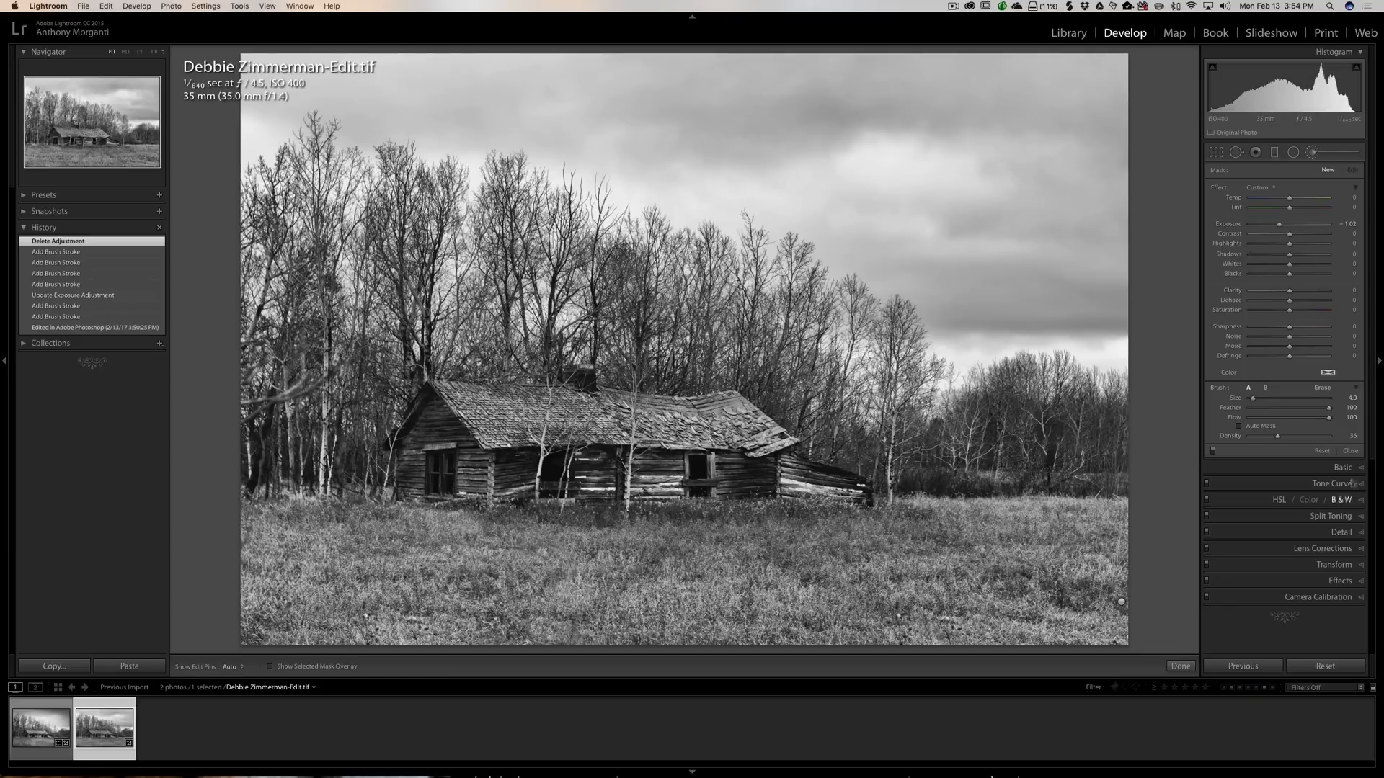
# - Paint a new lightening mask with a larger Adjustment Brush across the foreground grass and raise its exposure to about 1.9
pyautogui.click(1301, 224)
pyautogui.scroll(6, 1073, 621)
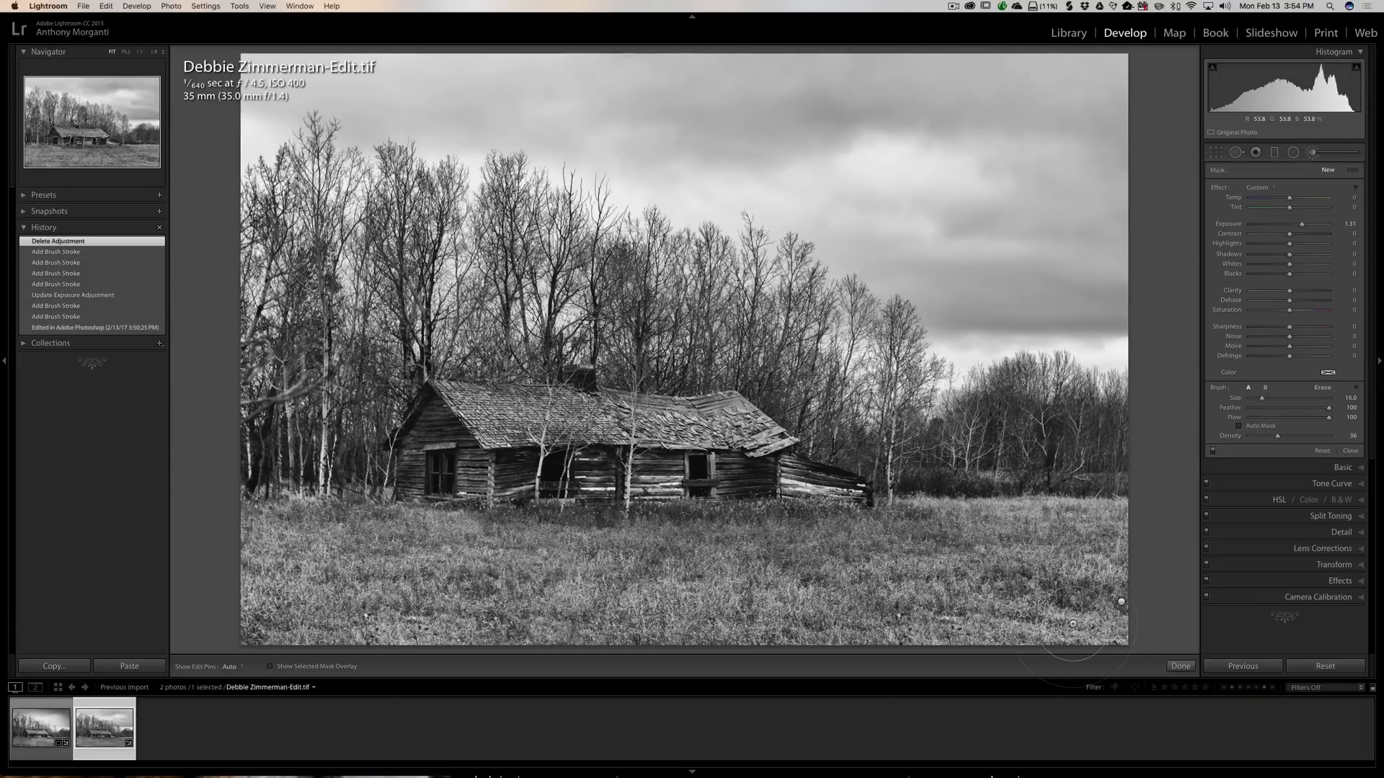
pyautogui.moveTo(1071, 618)
pyautogui.mouseDown()
pyautogui.moveTo(867, 581)
pyautogui.moveTo(738, 530)
pyautogui.moveTo(553, 551)
pyautogui.mouseUp()
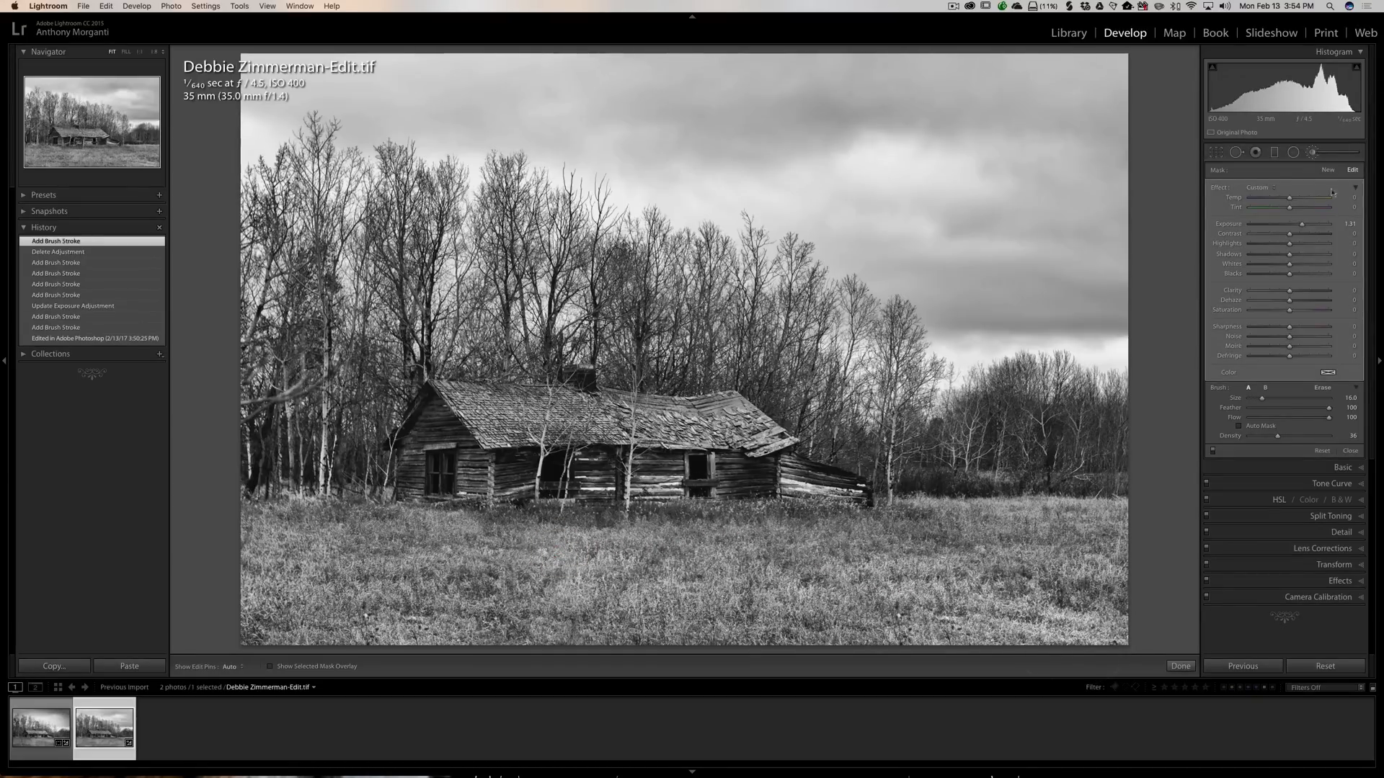
pyautogui.moveTo(1301, 225); pyautogui.dragTo(1308, 225)
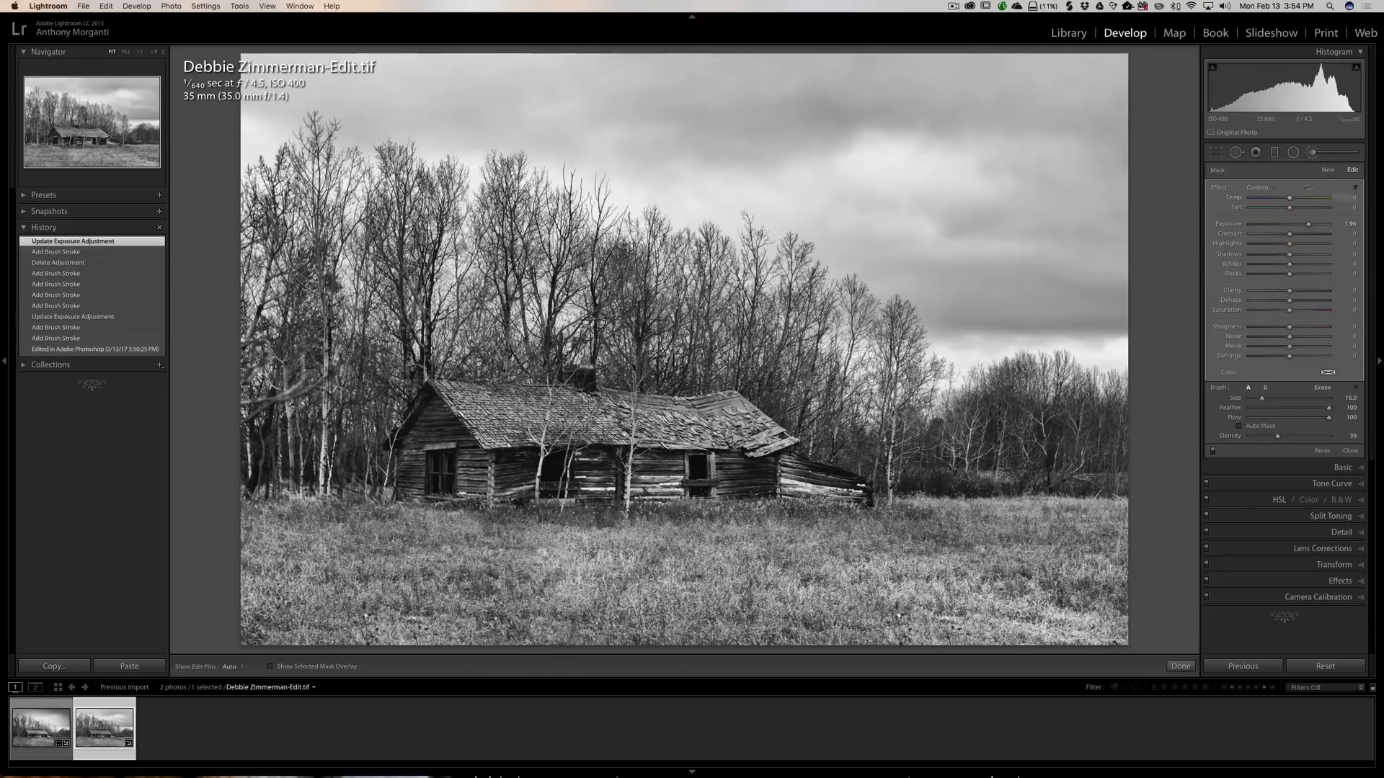
# - Add another brush mask at exposure -1.46, darken patches of grass in front of the cabin, and finish with the Adjustment Brush
pyautogui.click(1325, 170)
pyautogui.click(1274, 224)
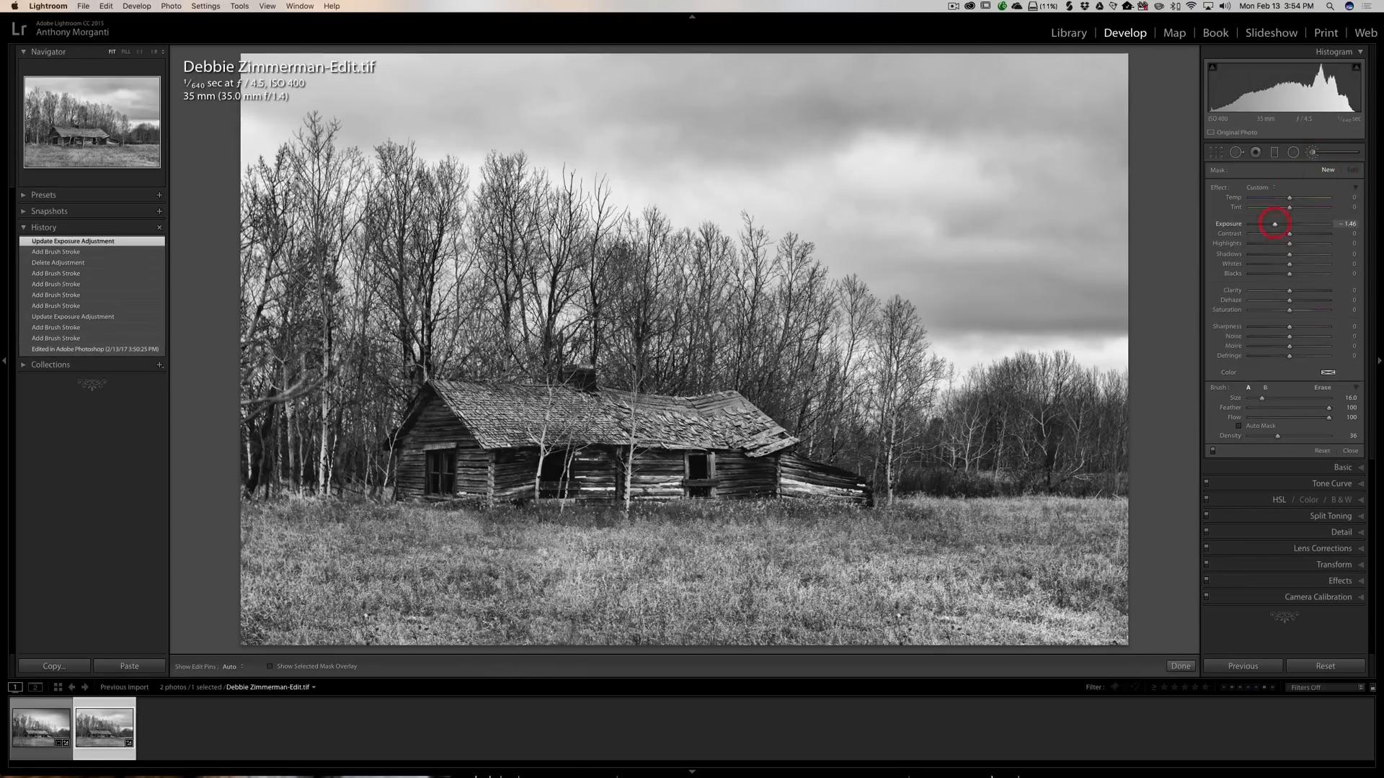
pyautogui.moveTo(592, 611)
pyautogui.mouseDown()
pyautogui.moveTo(648, 605)
pyautogui.moveTo(717, 652)
pyautogui.moveTo(744, 618)
pyautogui.moveTo(741, 556)
pyautogui.mouseUp()
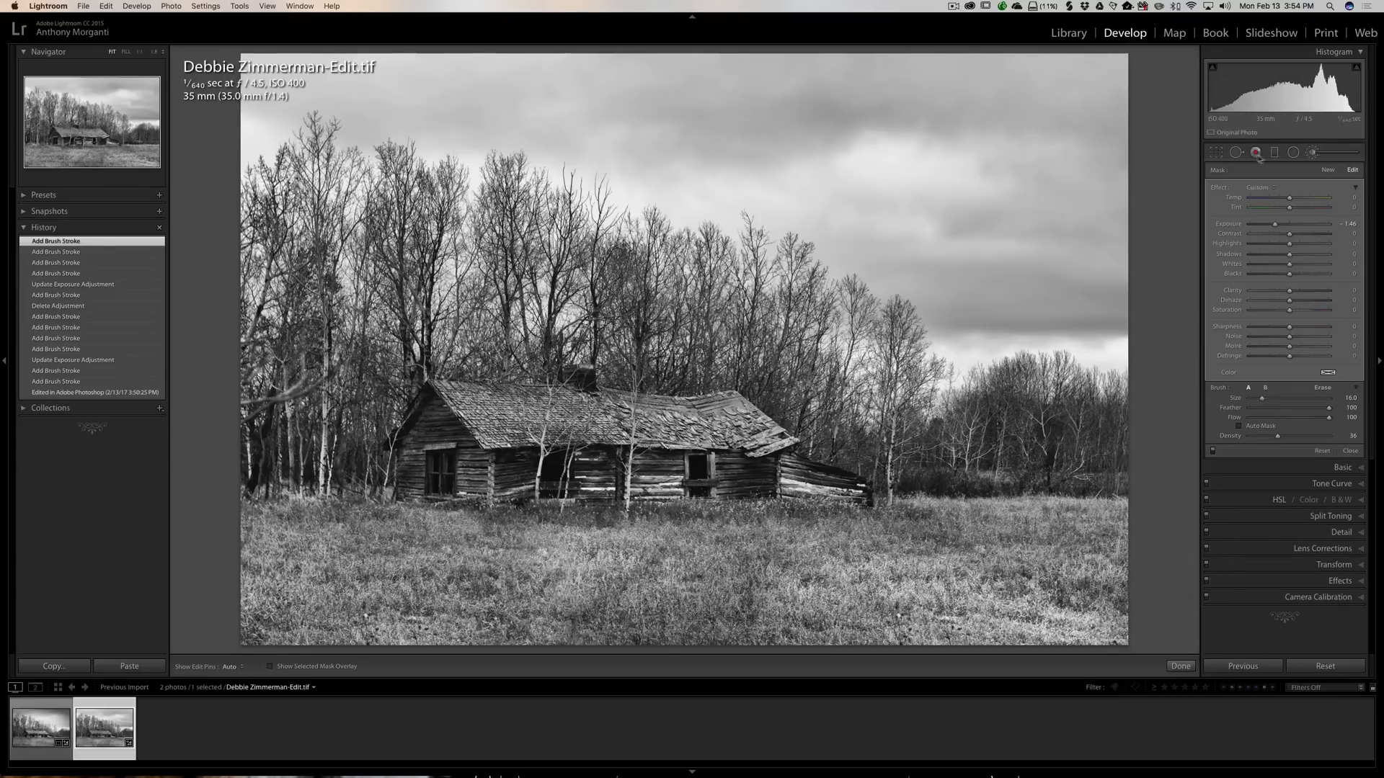
pyautogui.click(1311, 155)
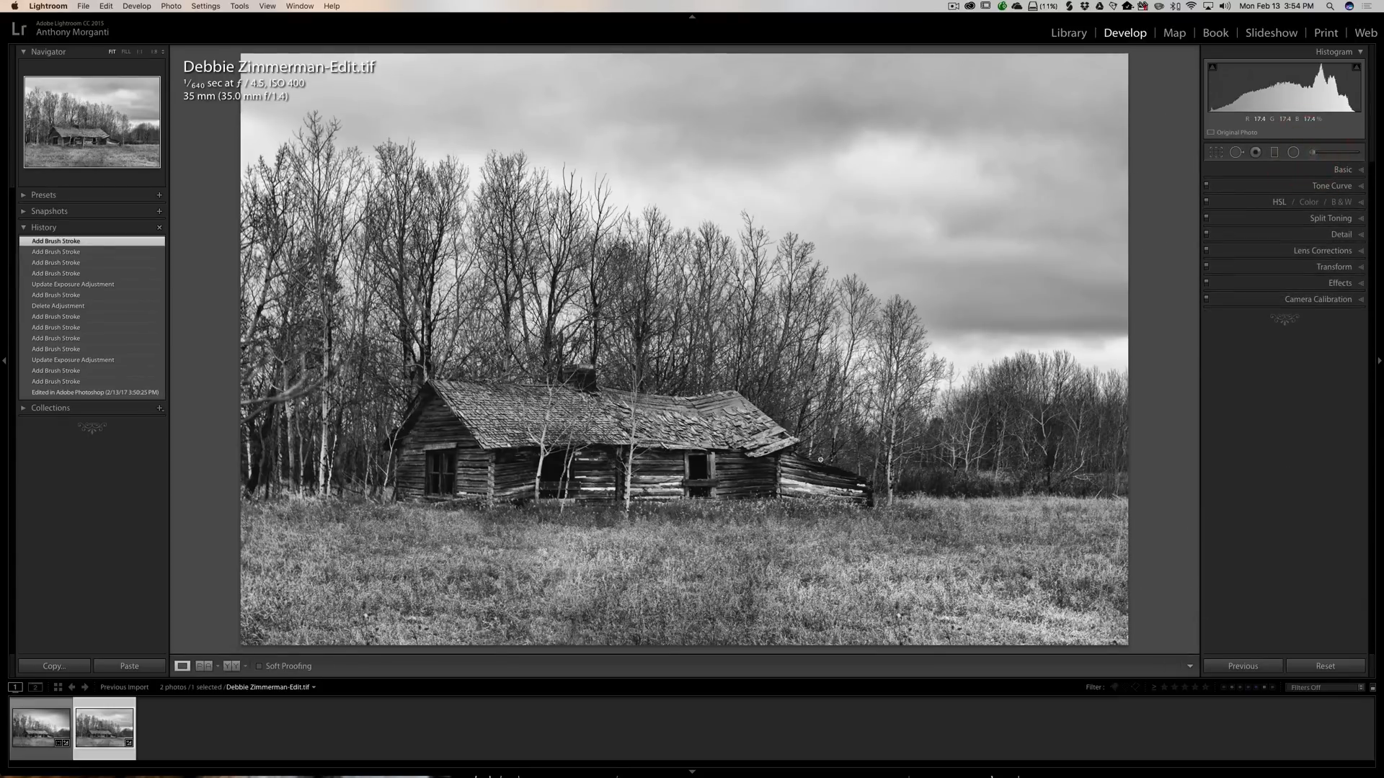
# - Compare the dodged and burned TIFF with the raw black-and-white photo, alternating between them
pyautogui.click(13, 724)
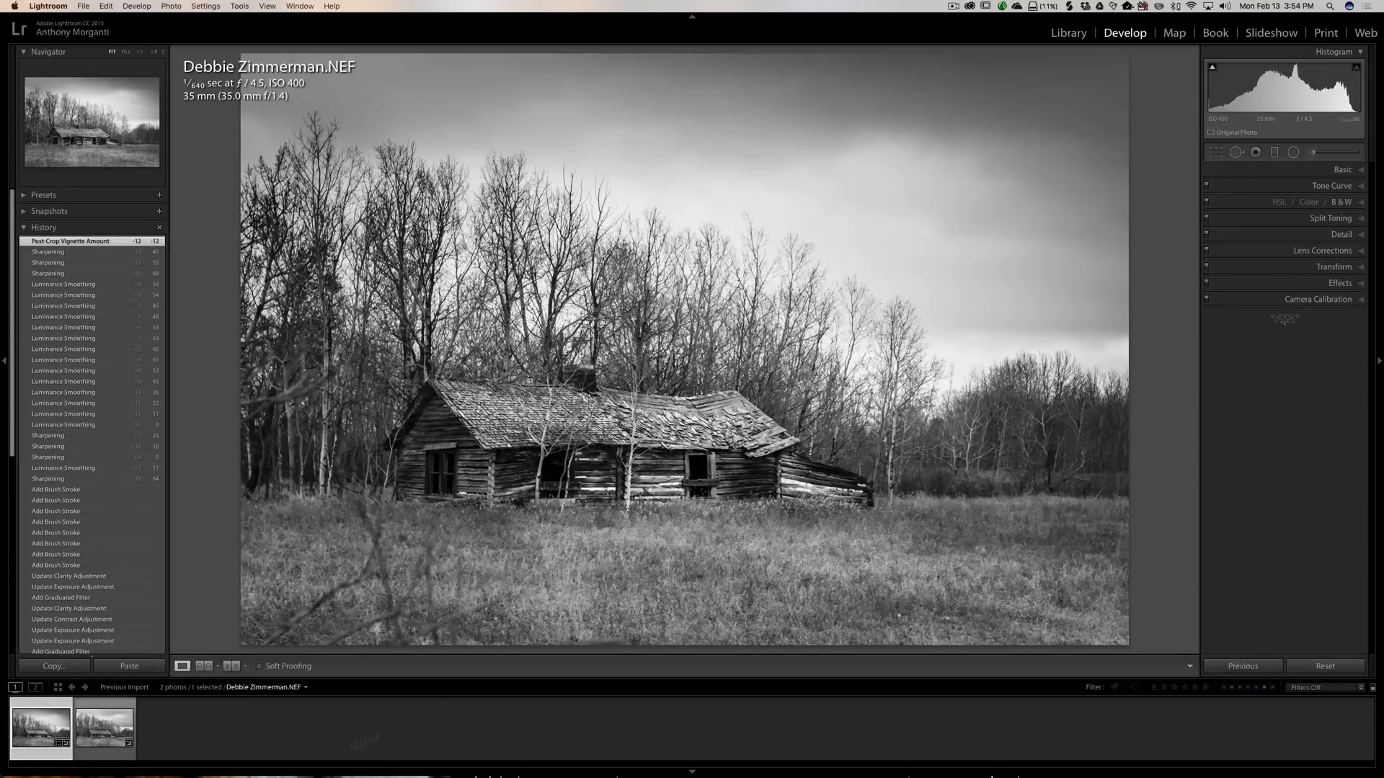
pyautogui.click(111, 726)
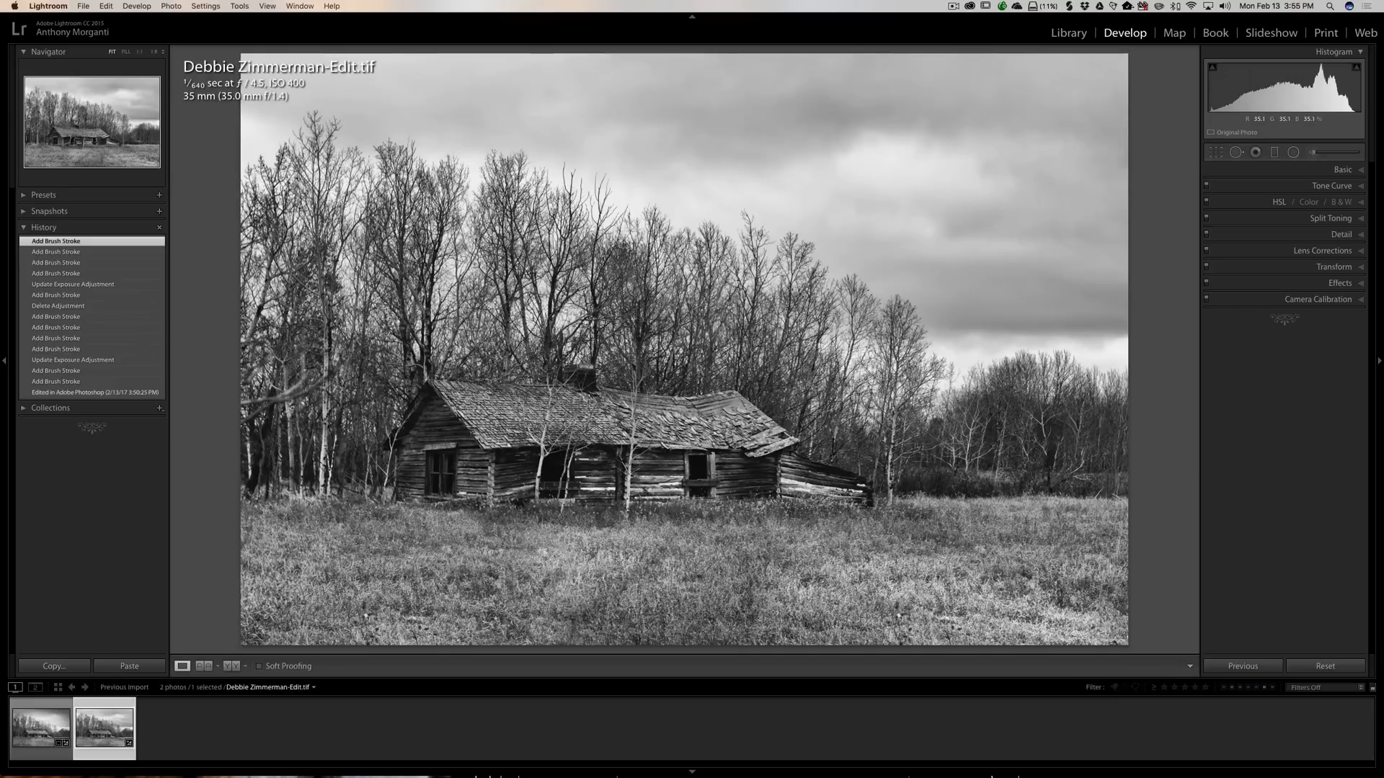
pyautogui.click(16, 724)
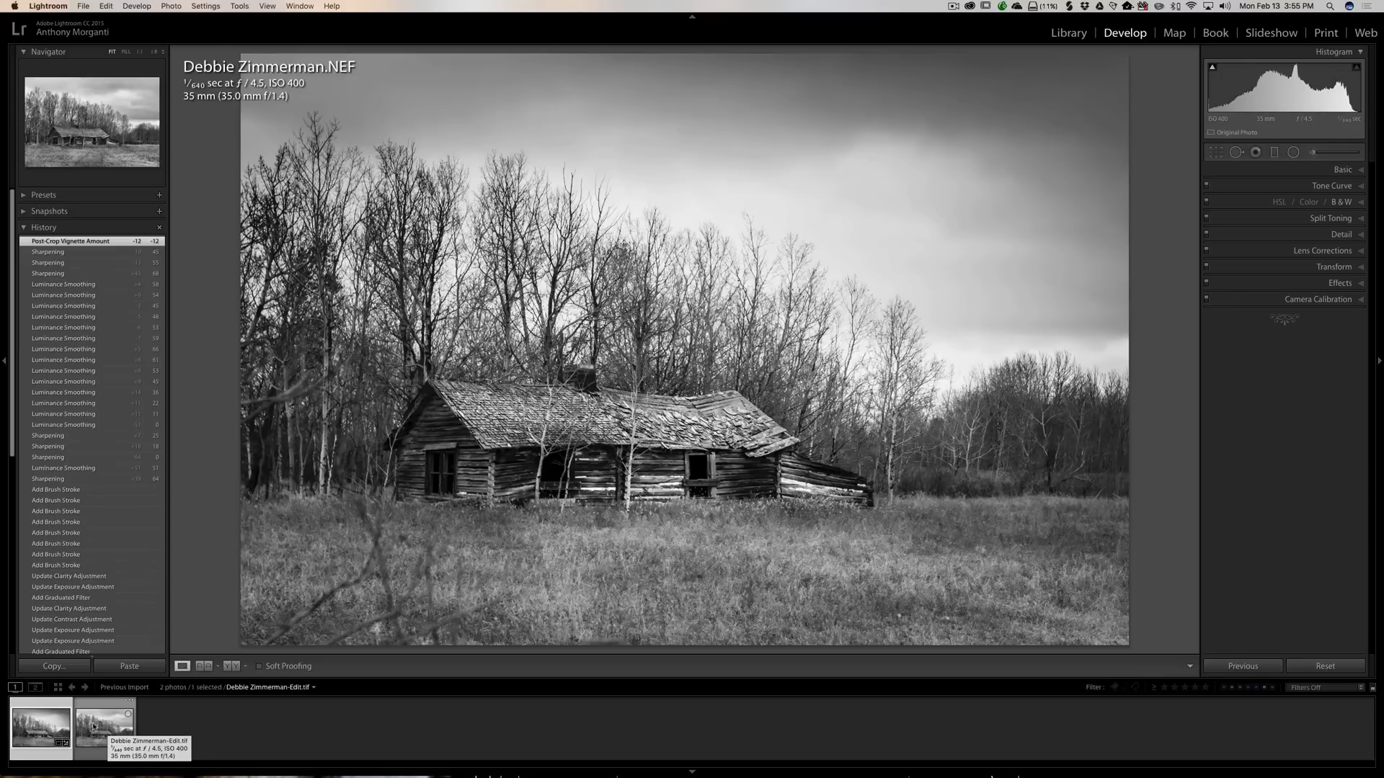
# - View both versions side by side in Compare view with the surrounding panels hidden, and return to the normal single-photo view
pyautogui.keyDown('super'); pyautogui.click(99, 726); pyautogui.keyUp('super')
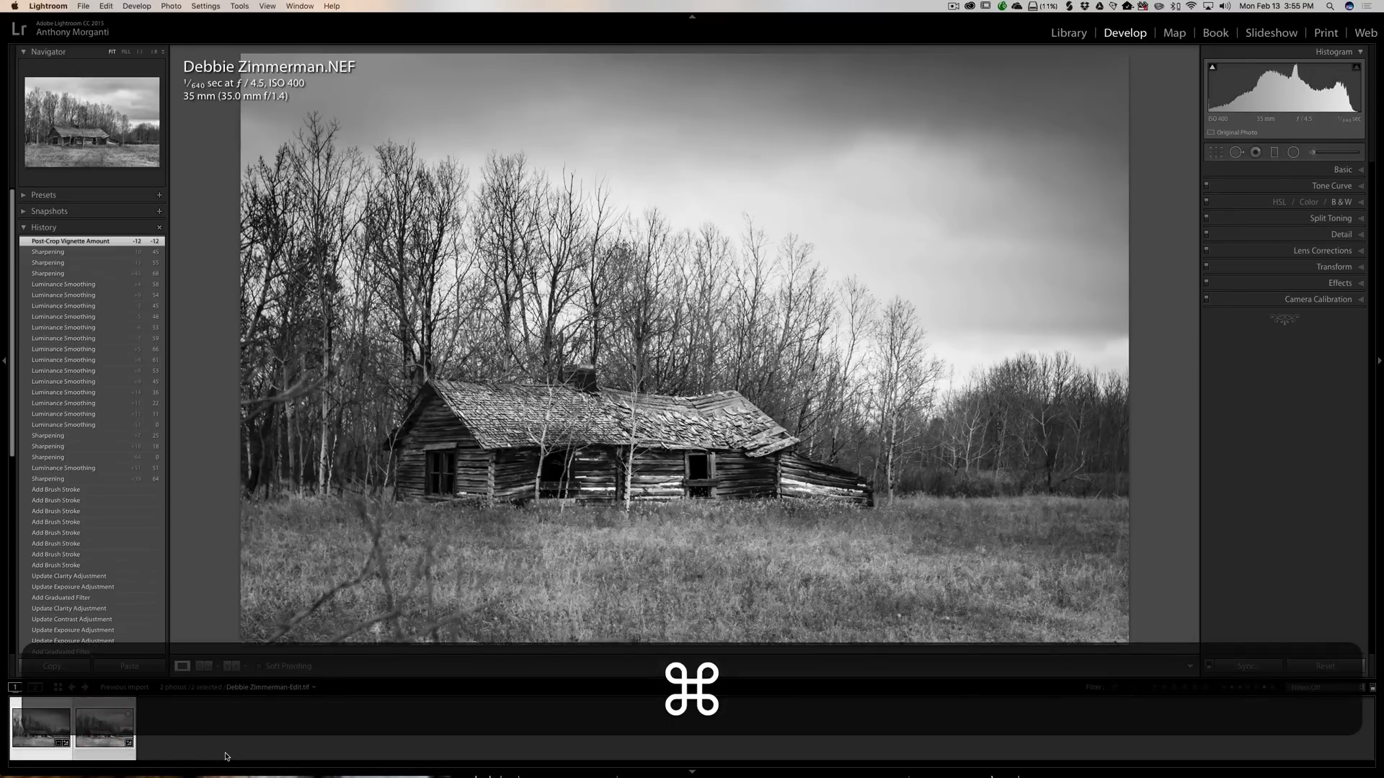
pyautogui.press('c')
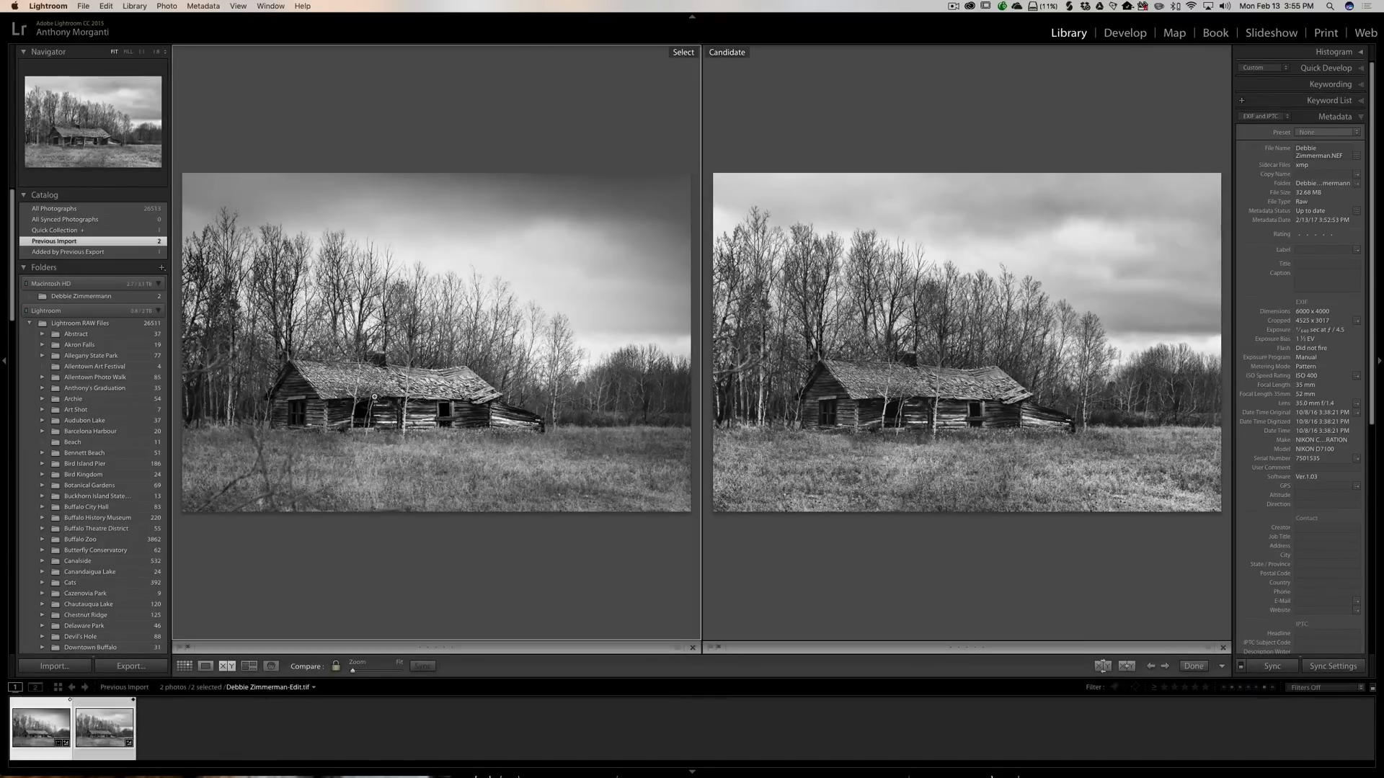
pyautogui.hotkey('shift', 'Tab')
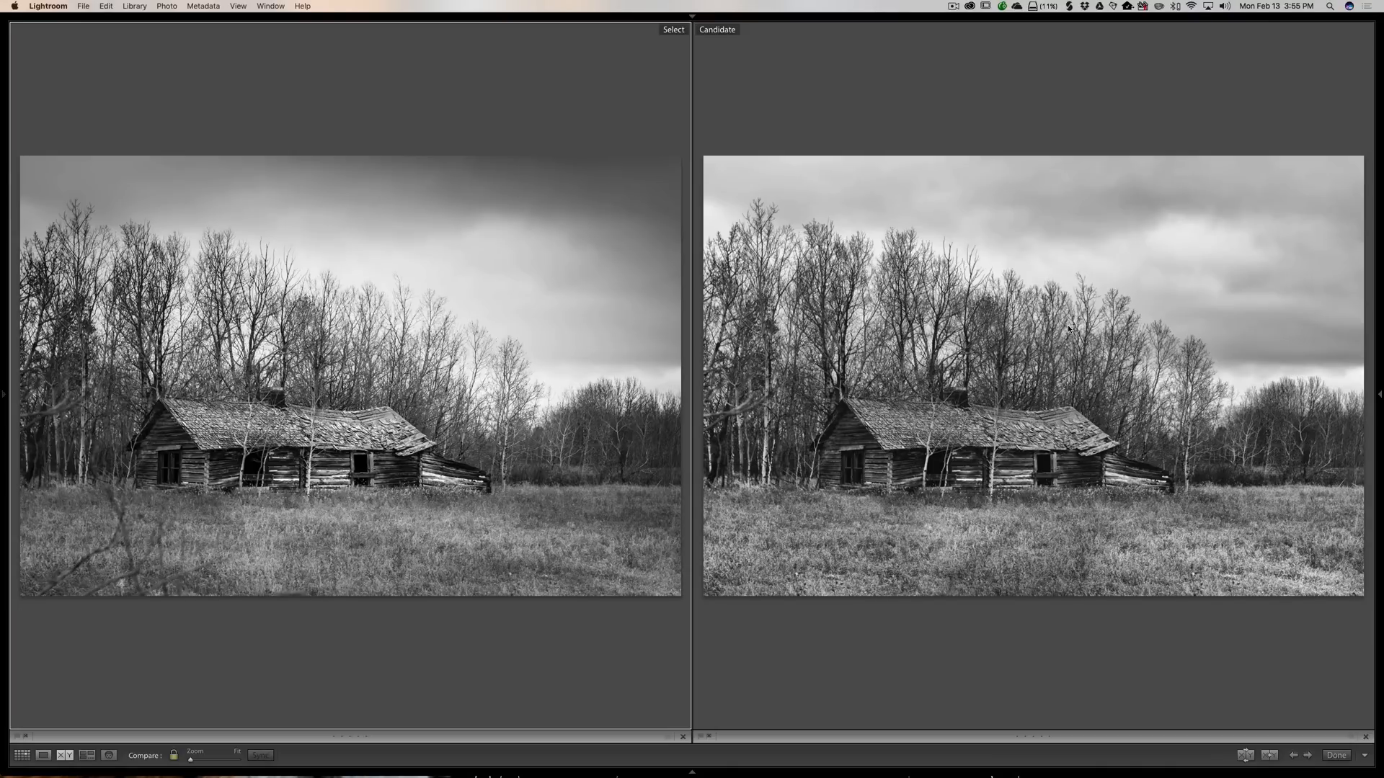
pyautogui.press('c')
pyautogui.hotkey('shift', 'Tab')
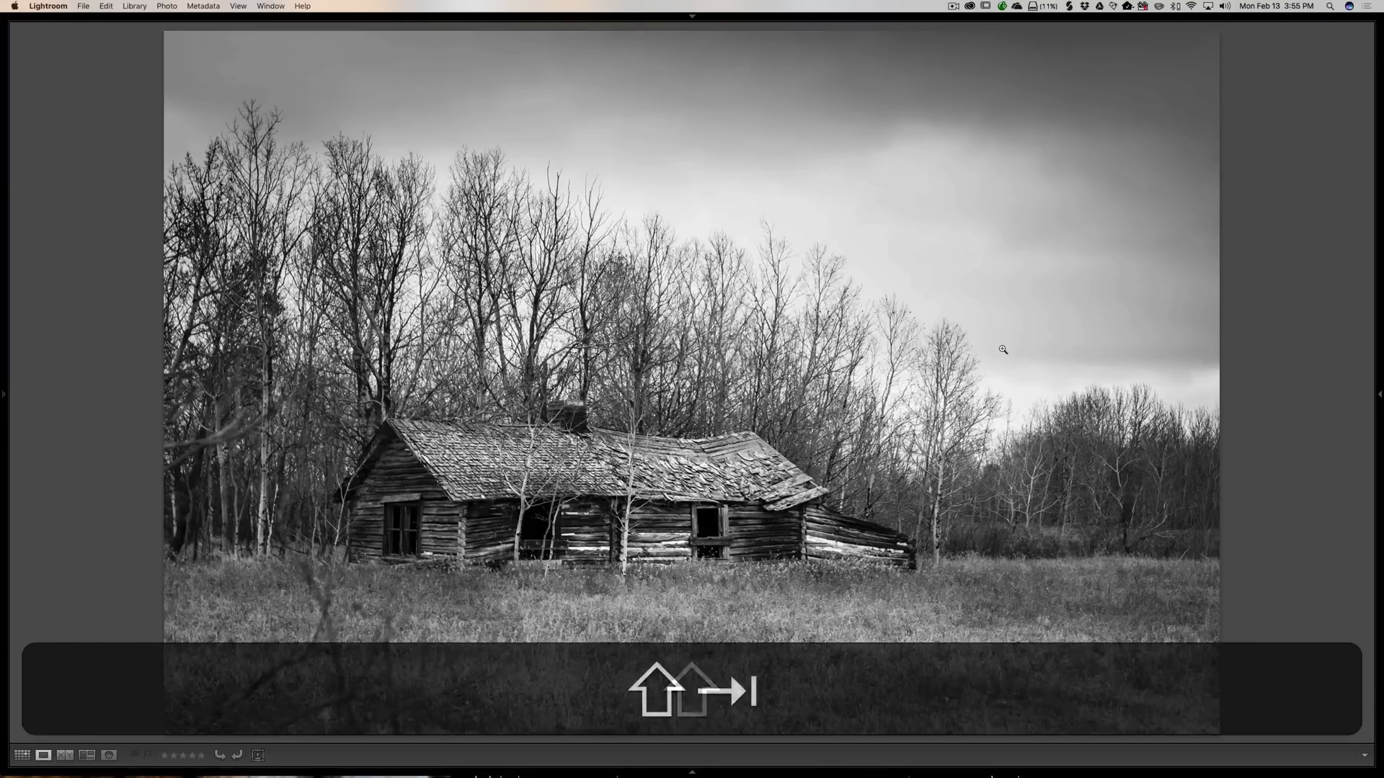
pyautogui.hotkey('shift', 'Tab')
# - Apply a post-crop vignette amount of -20 to the TIFF in Develop and compare it with the raw version
pyautogui.click(106, 726)
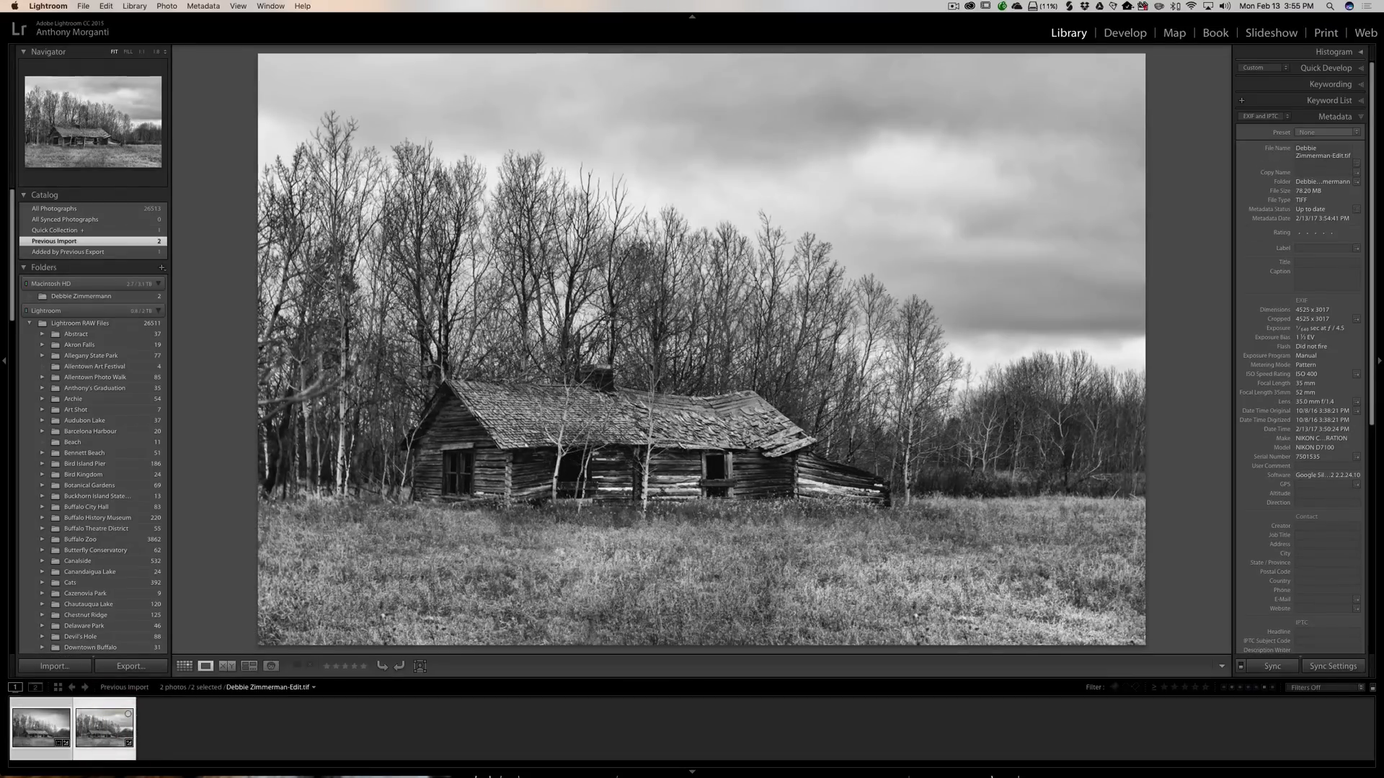
pyautogui.keyDown('super'); pyautogui.click(42, 734); pyautogui.keyUp('super')
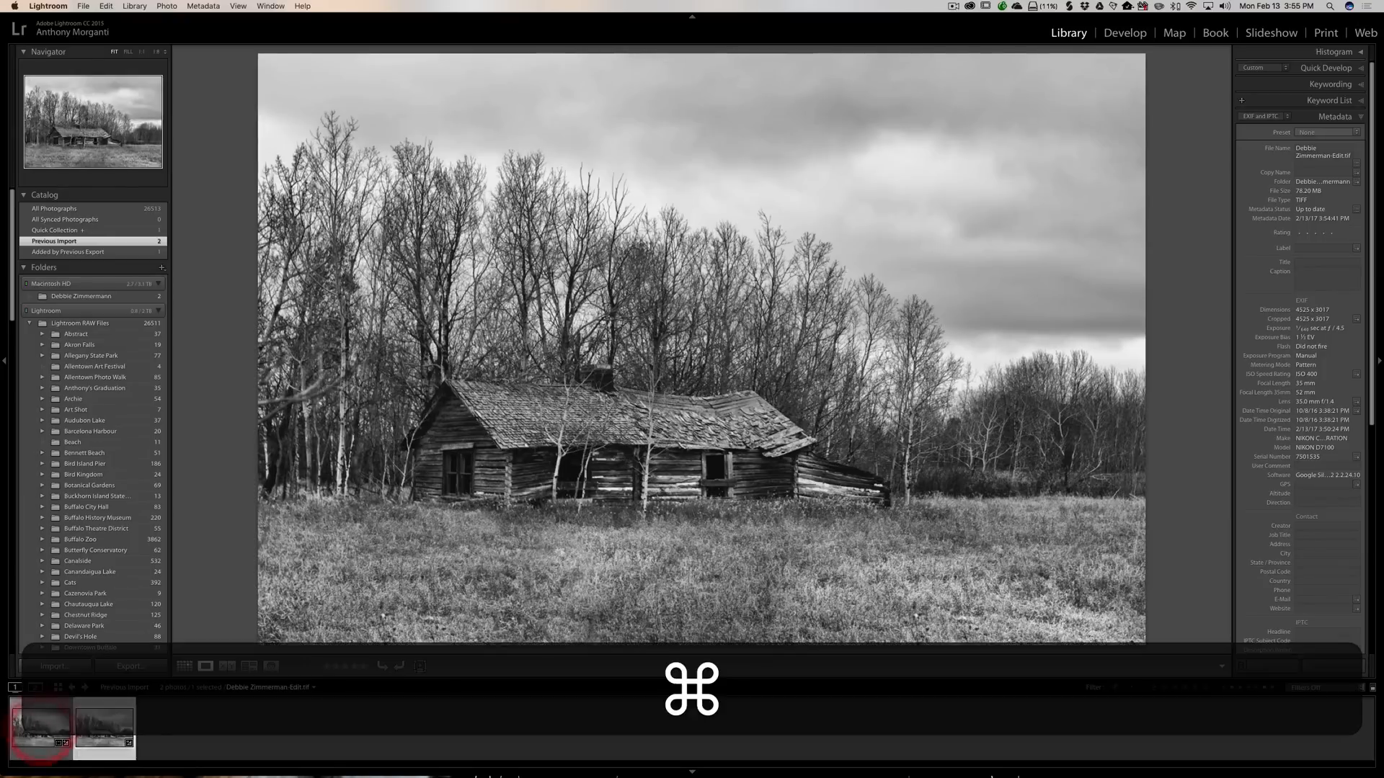
pyautogui.click(1123, 32)
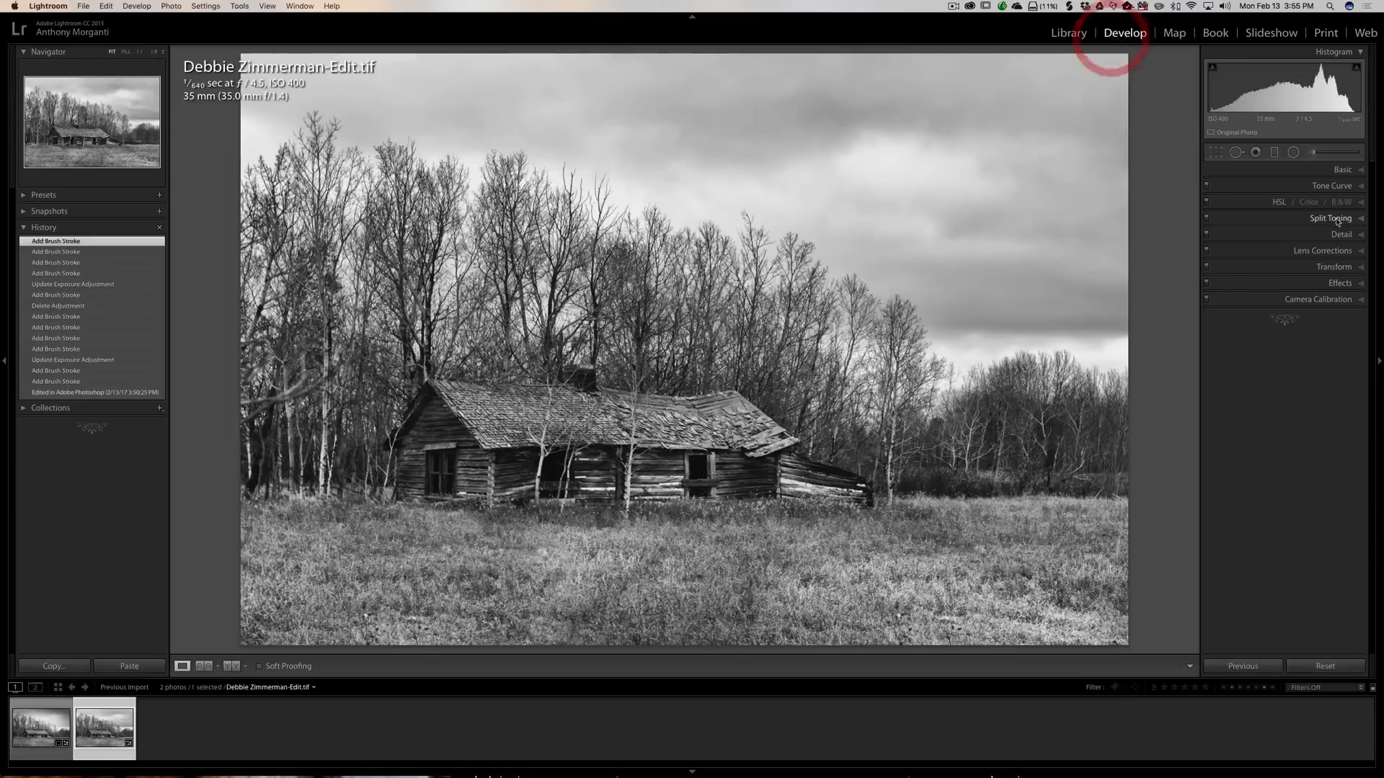
pyautogui.click(1340, 284)
pyautogui.moveTo(1289, 323); pyautogui.dragTo(1280, 317)
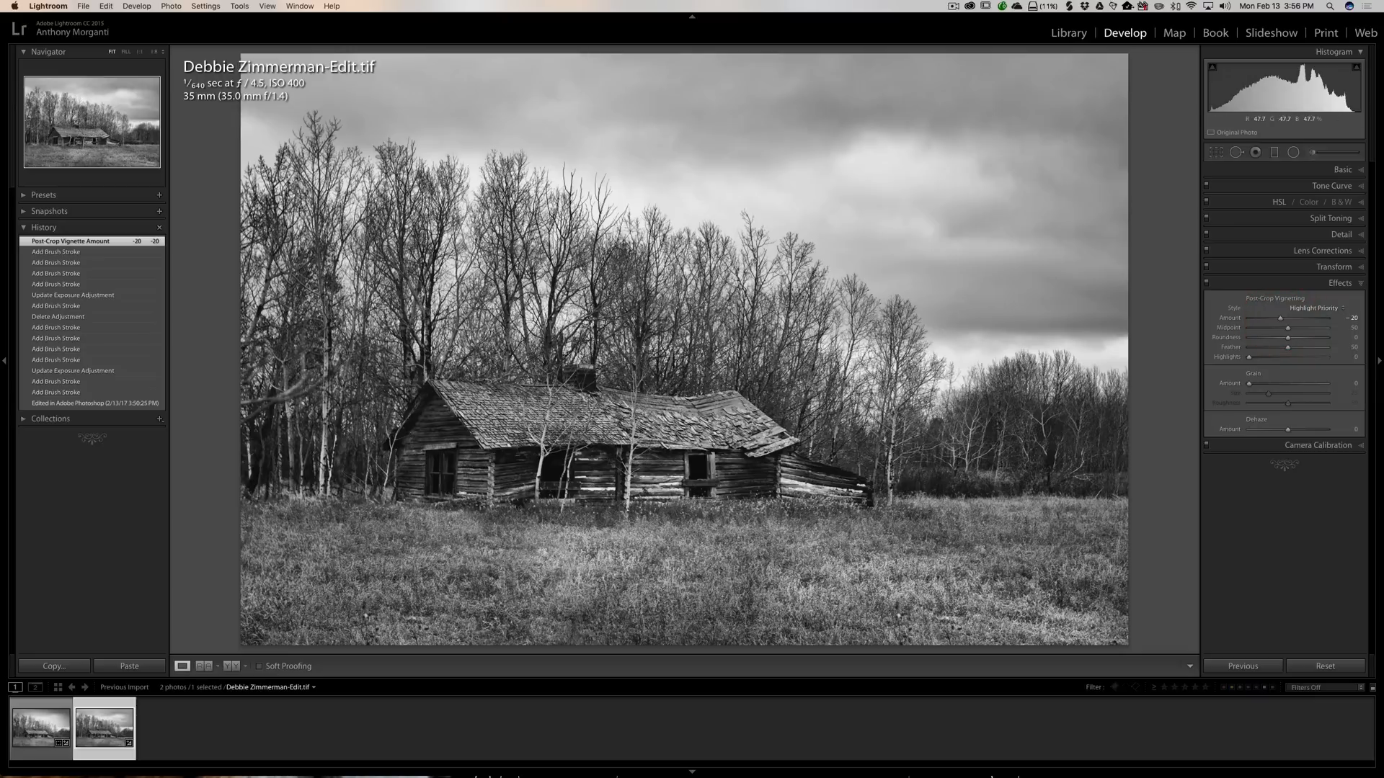
pyautogui.click(35, 737)
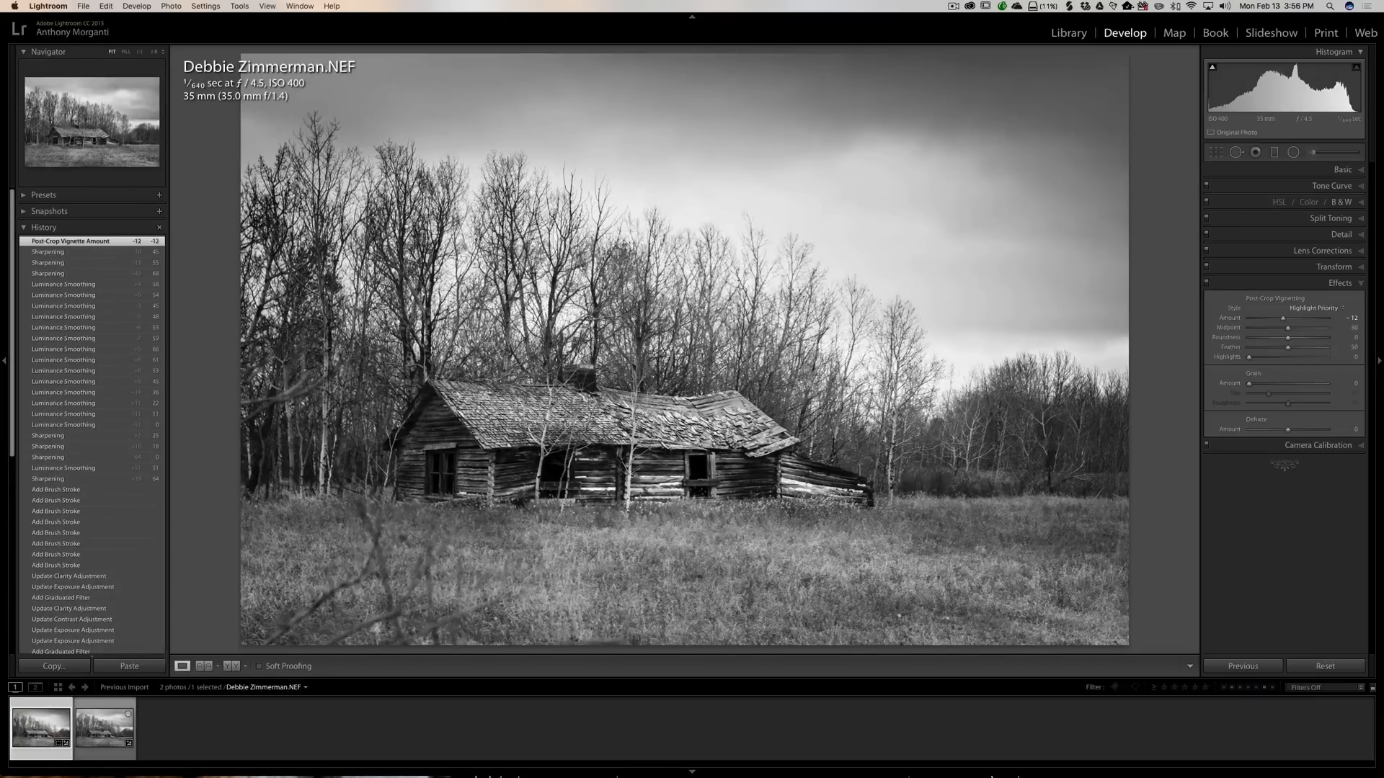
pyautogui.click(101, 730)
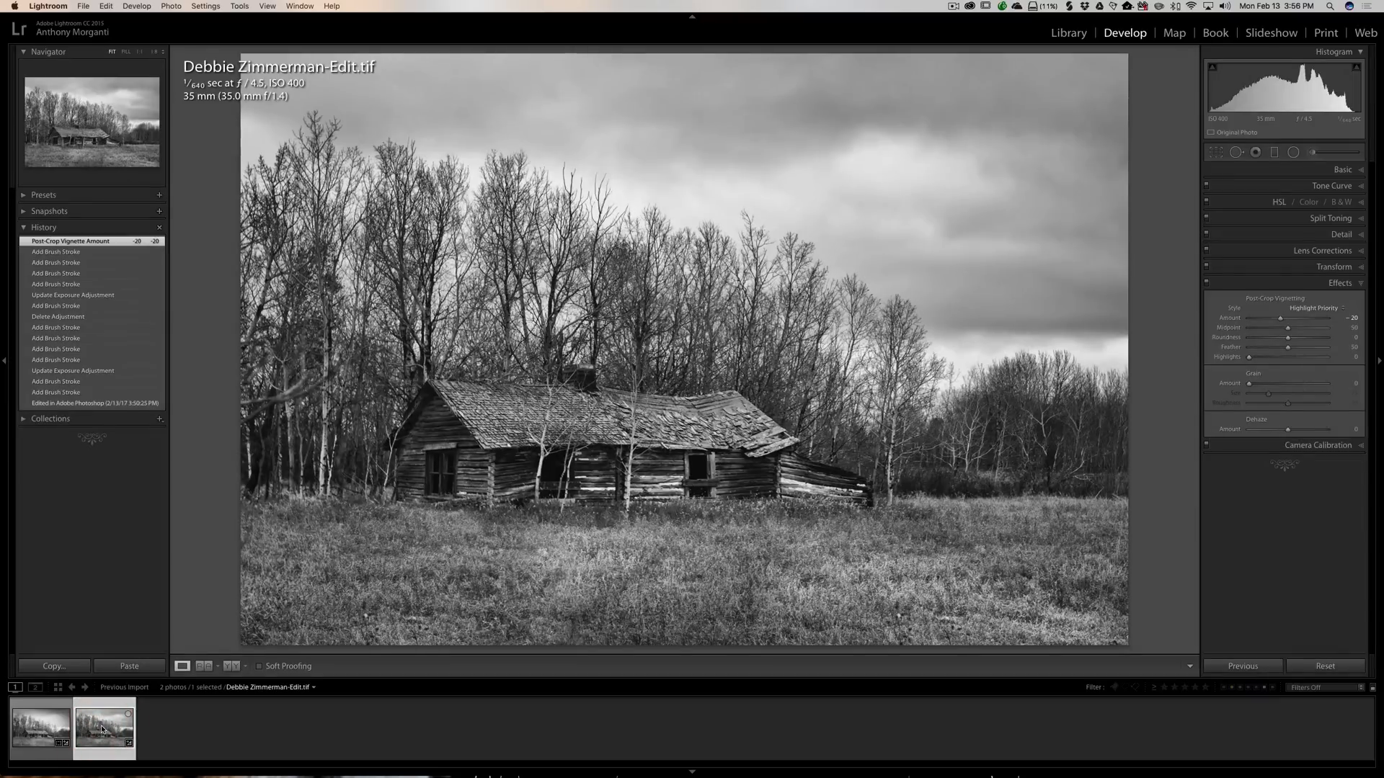